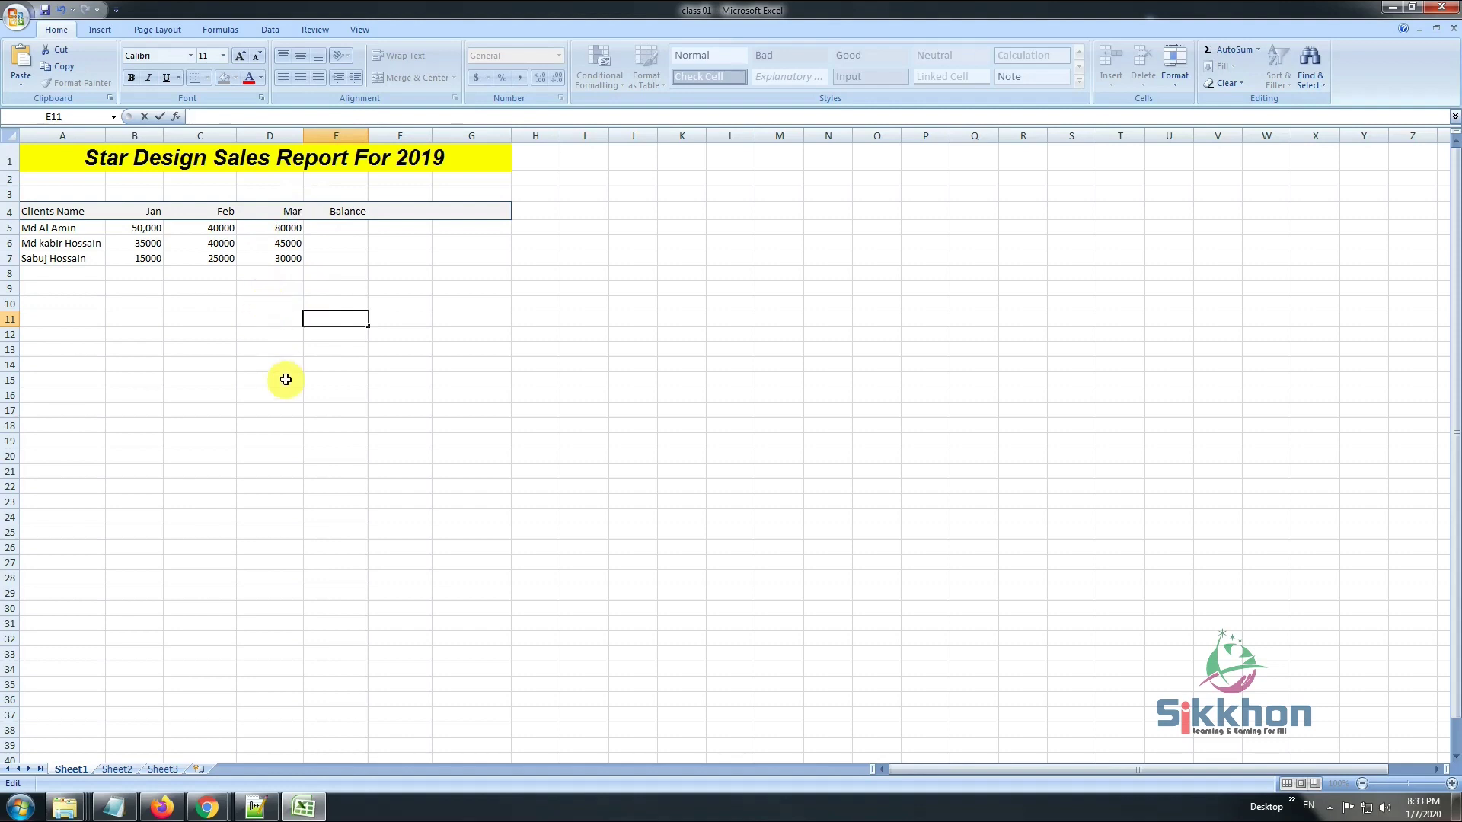
- Select cell D12 and widen column D
{"action": "left_click", "coordinate": [221, 236]}
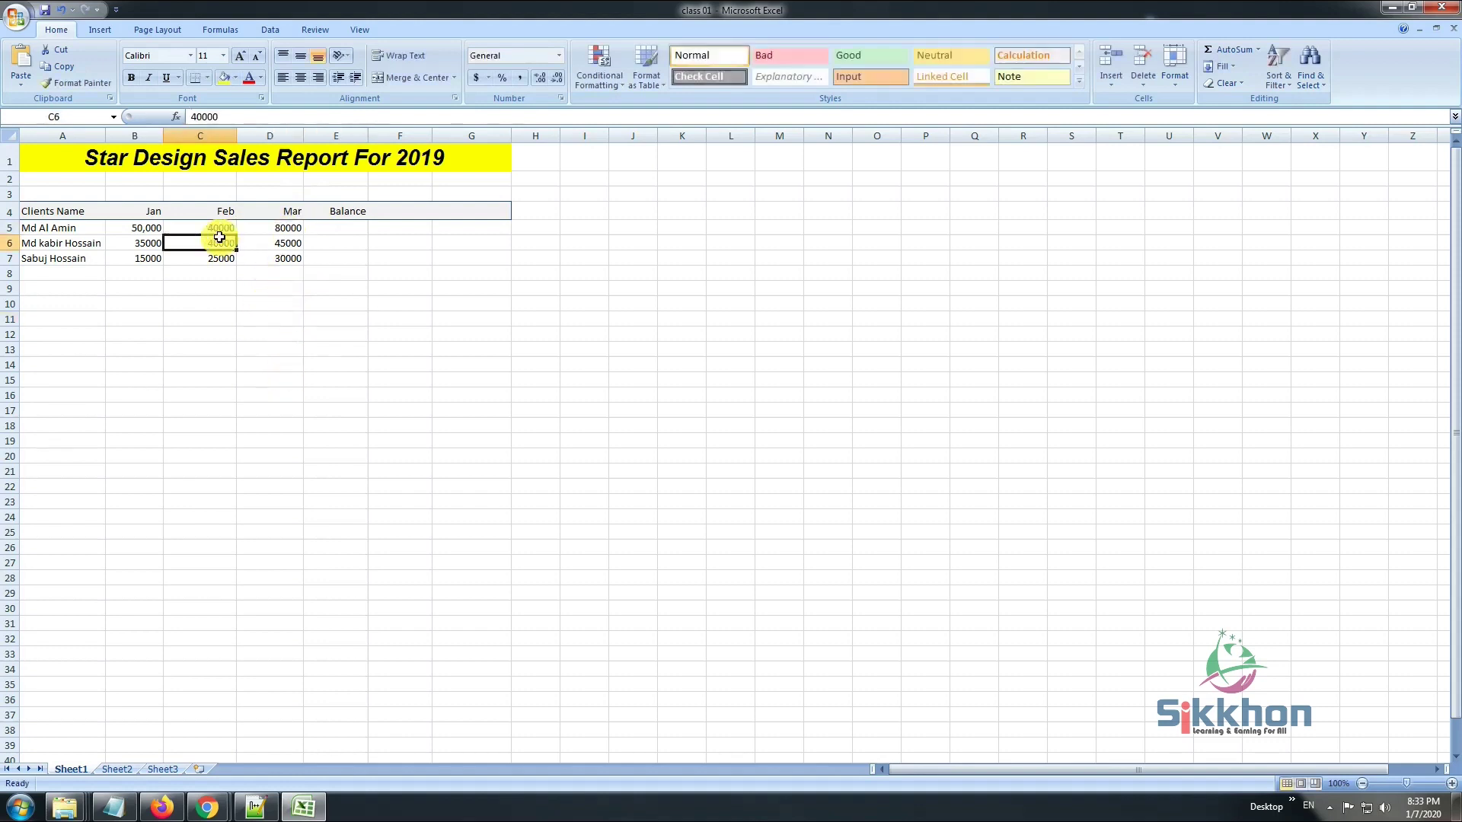
{"action": "left_click", "coordinate": [336, 228]}
{"action": "left_click", "coordinate": [278, 334]}
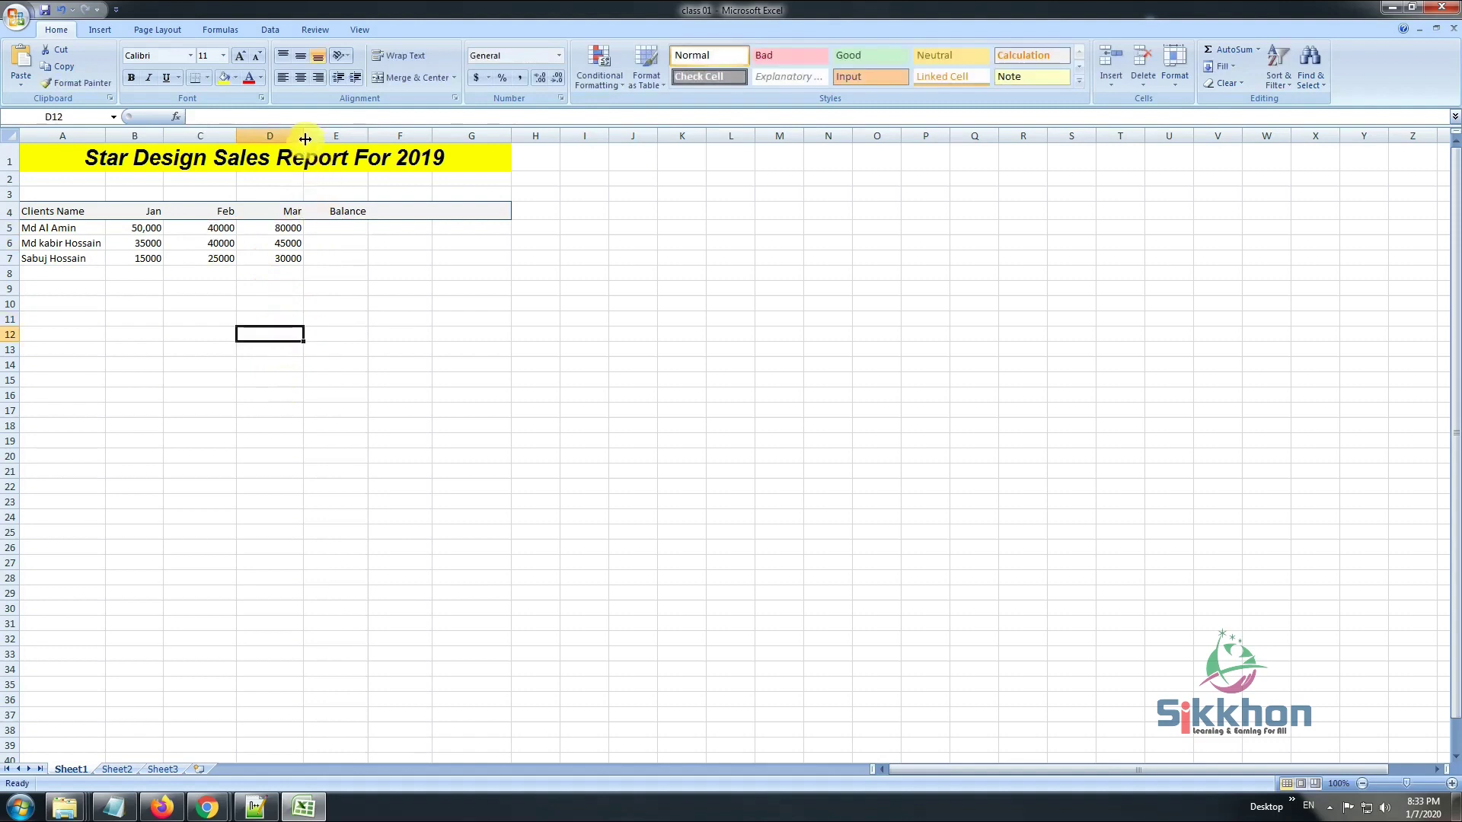
{"action": "left_click_drag", "start_coordinate": [303, 137], "coordinate": [314, 137]}
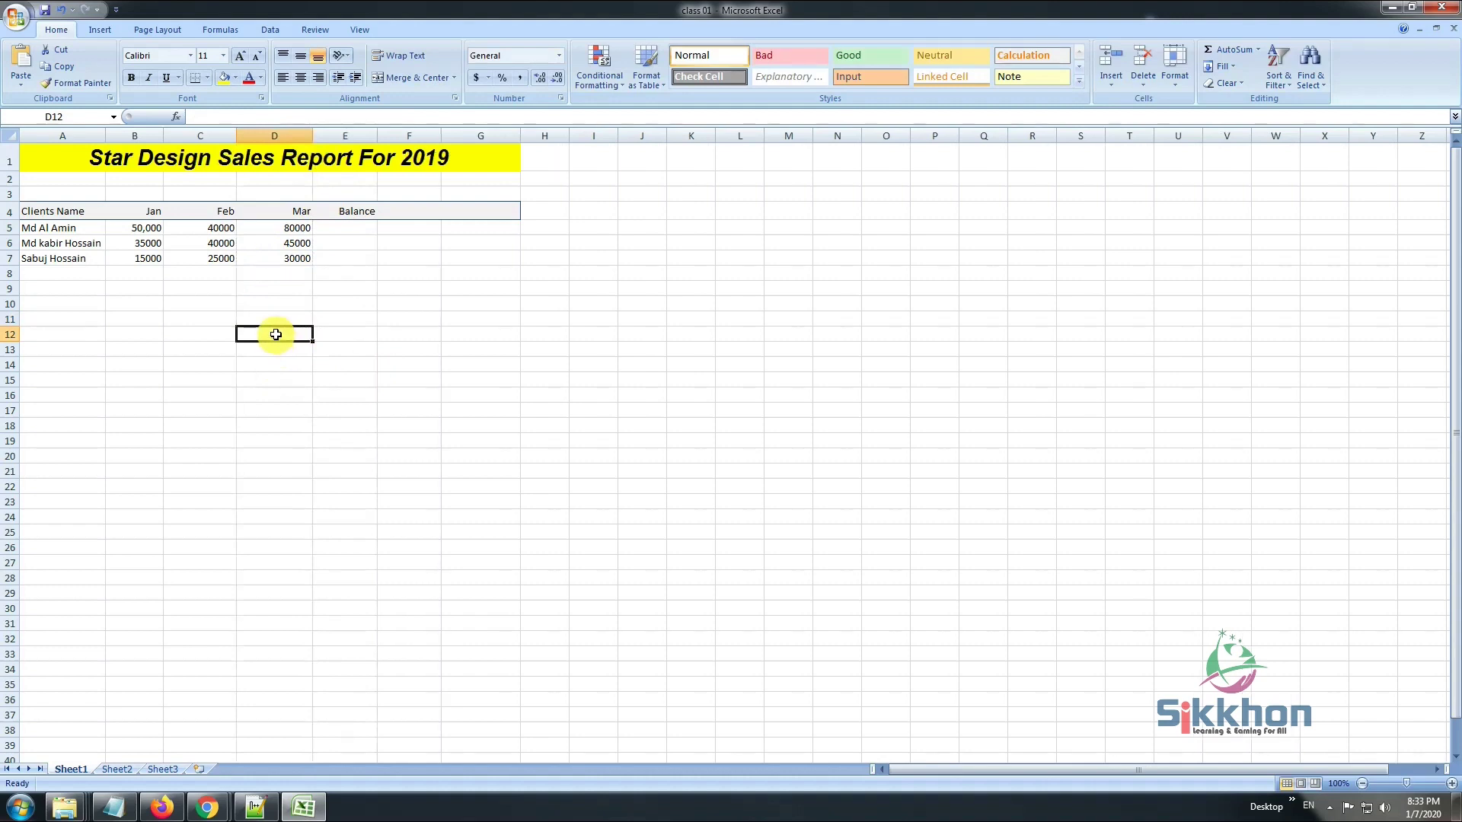
- Enter =20+30 in D12 to show 50, then review the formula in the formula bar
{"action": "type", "text": "=20+30"}
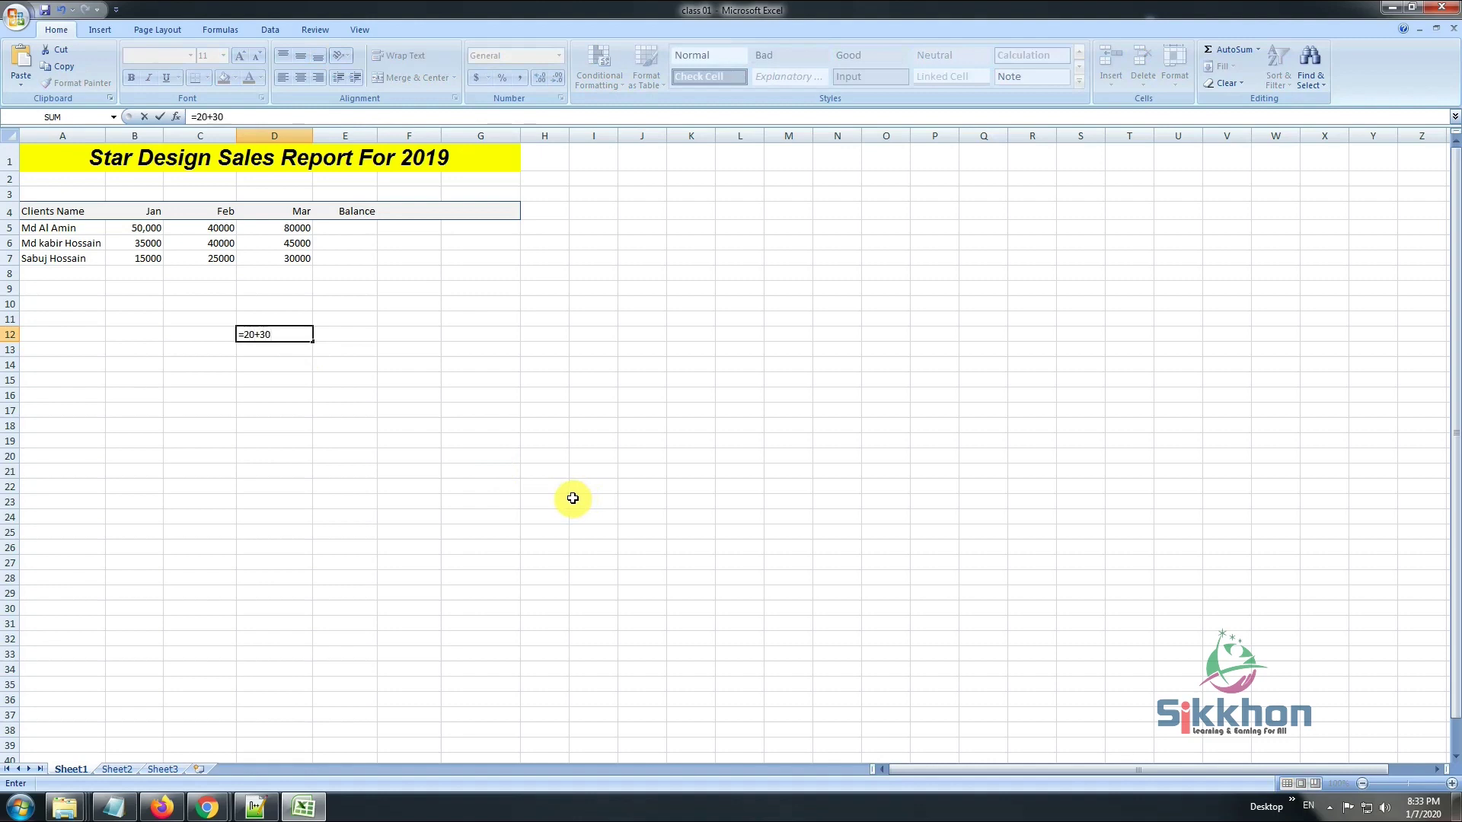
{"action": "key", "text": "Return"}
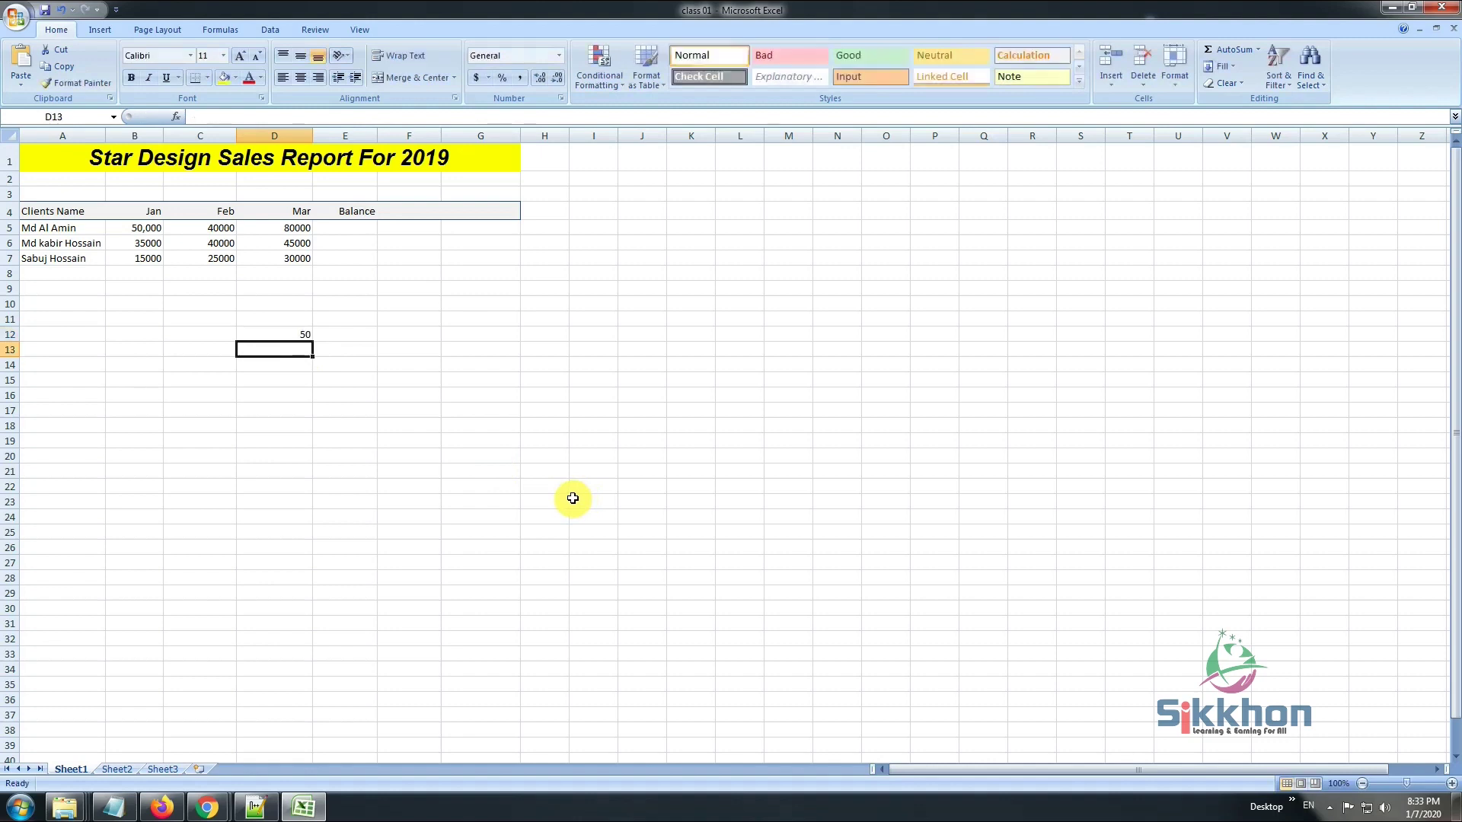
{"action": "left_click", "coordinate": [284, 334]}
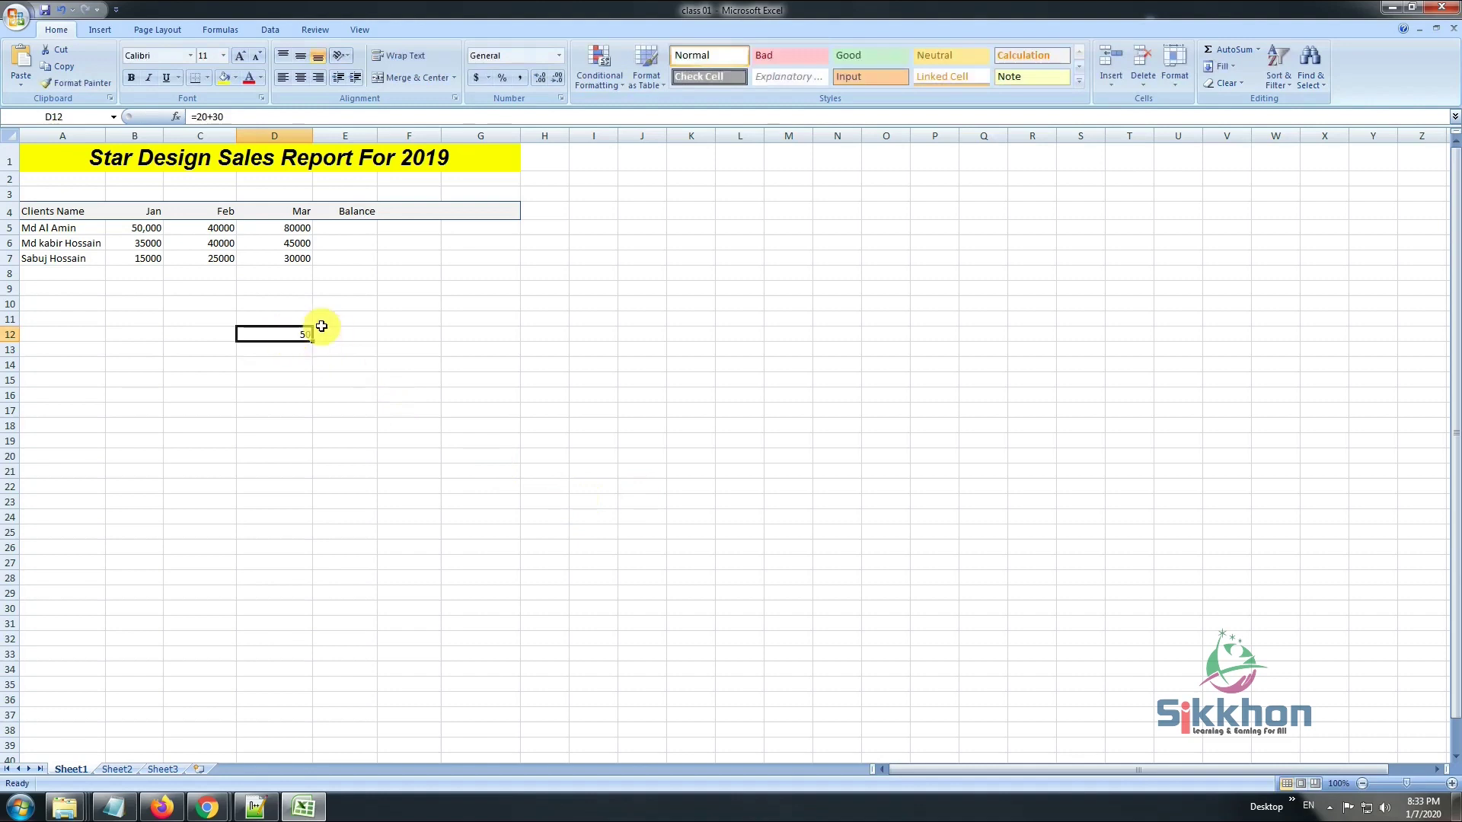
{"action": "left_click", "coordinate": [222, 116]}
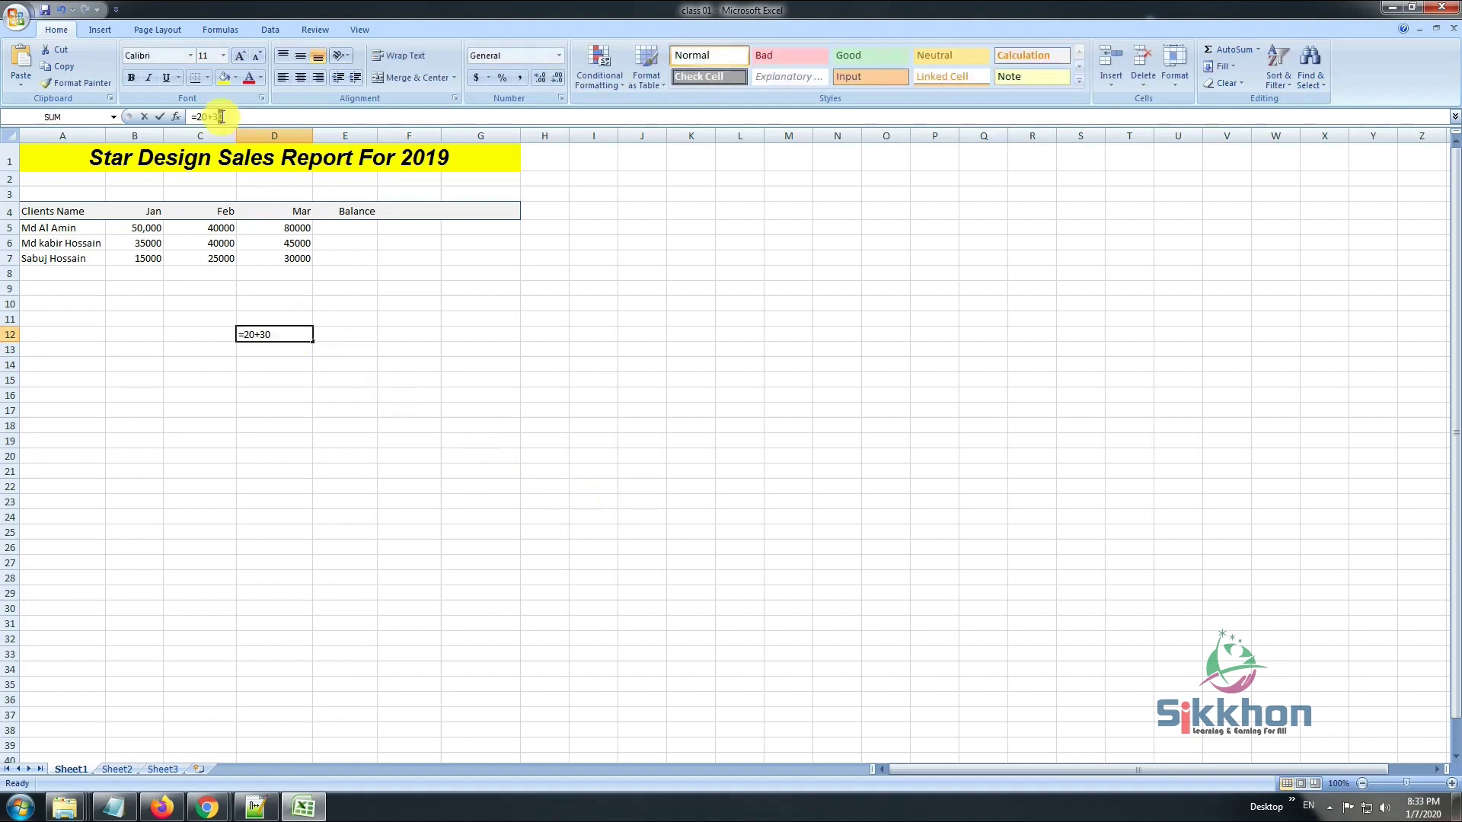
{"action": "left_click_drag", "start_coordinate": [221, 117], "coordinate": [187, 116]}
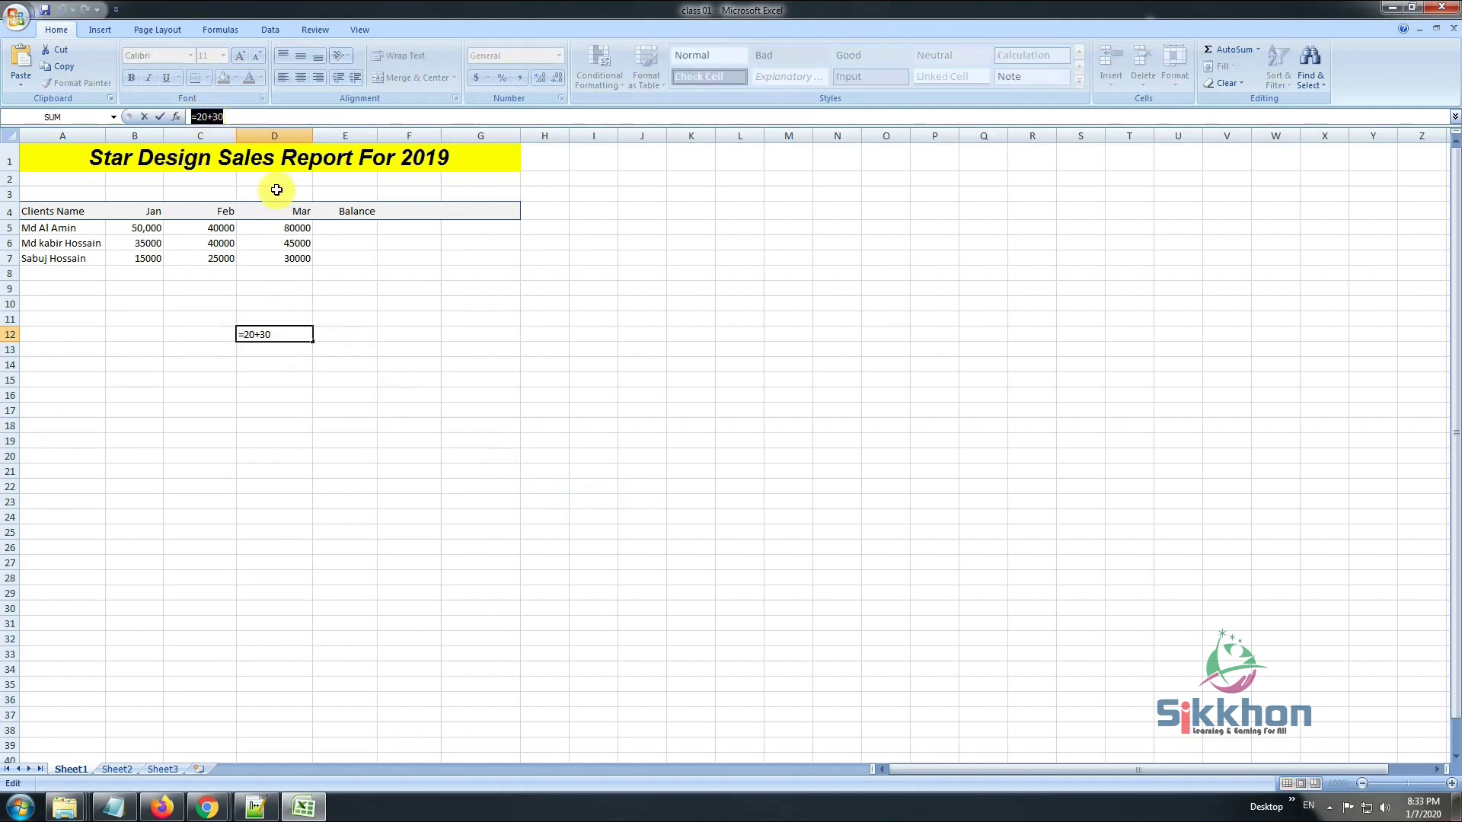
{"action": "left_click", "coordinate": [308, 341]}
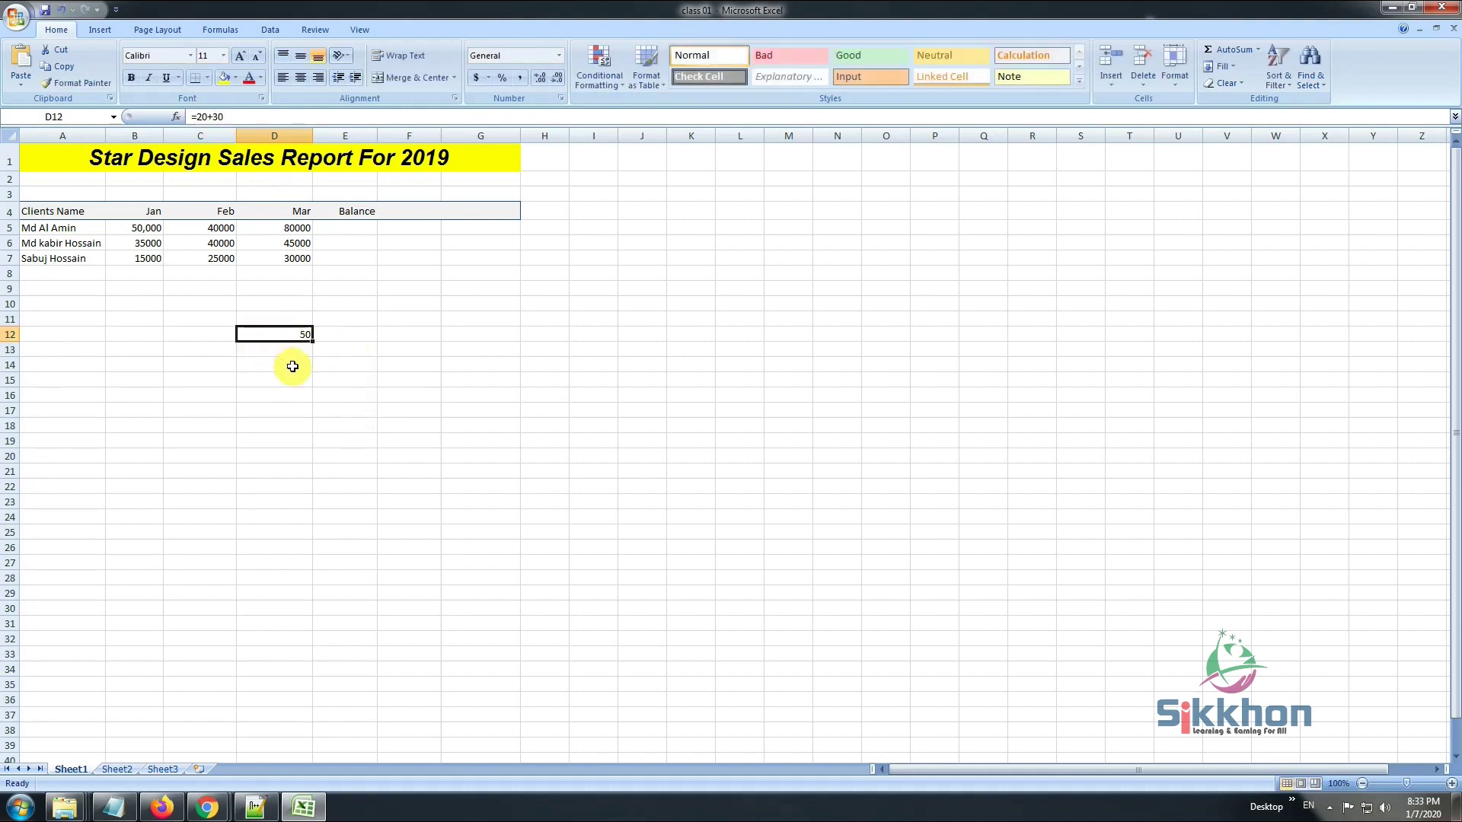
{"action": "left_click", "coordinate": [299, 304]}
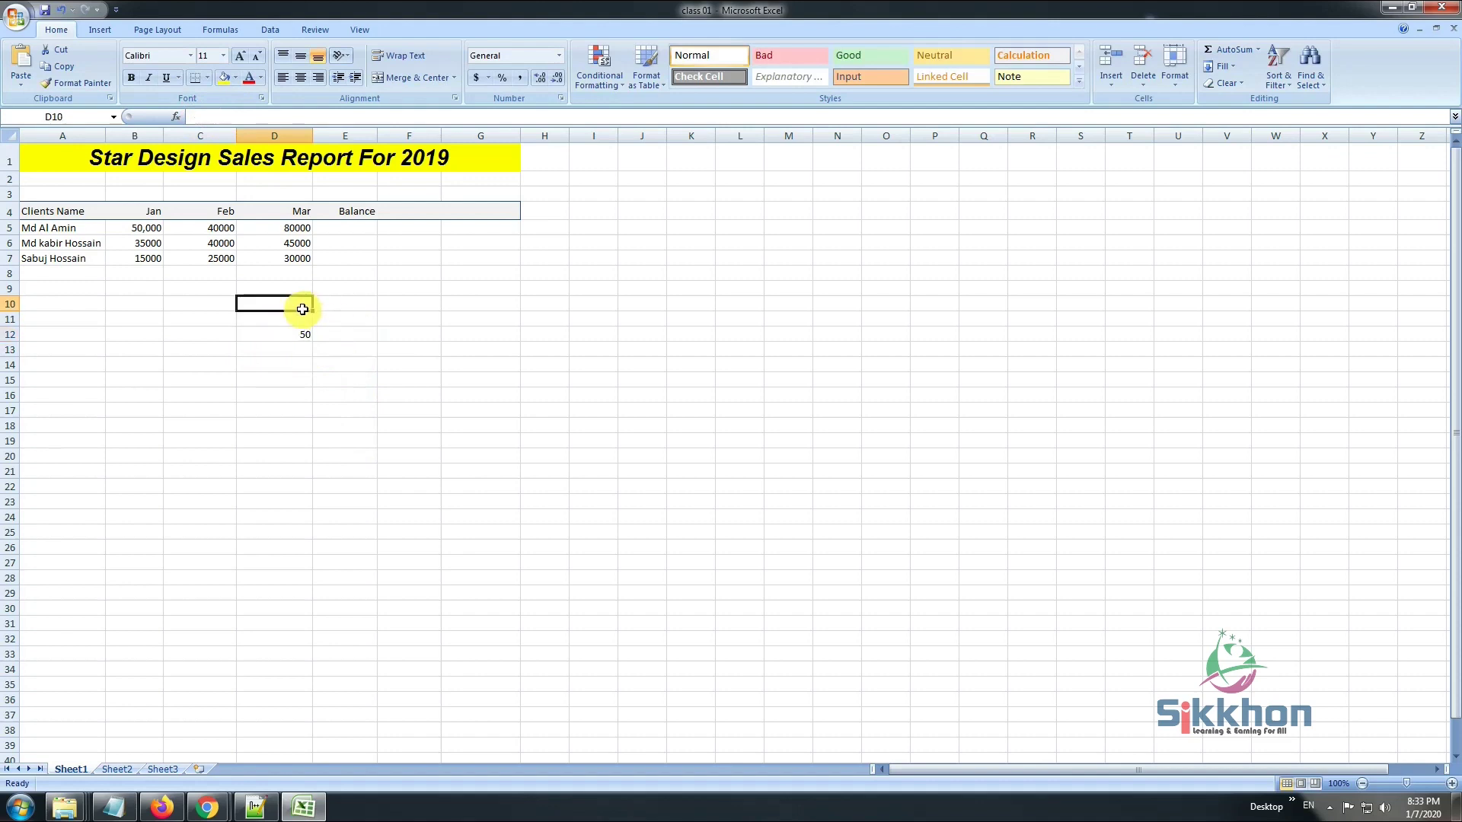
- Enter 100 in C11 and 200 in D11 (as =C11*2)
{"action": "left_click", "coordinate": [212, 317]}
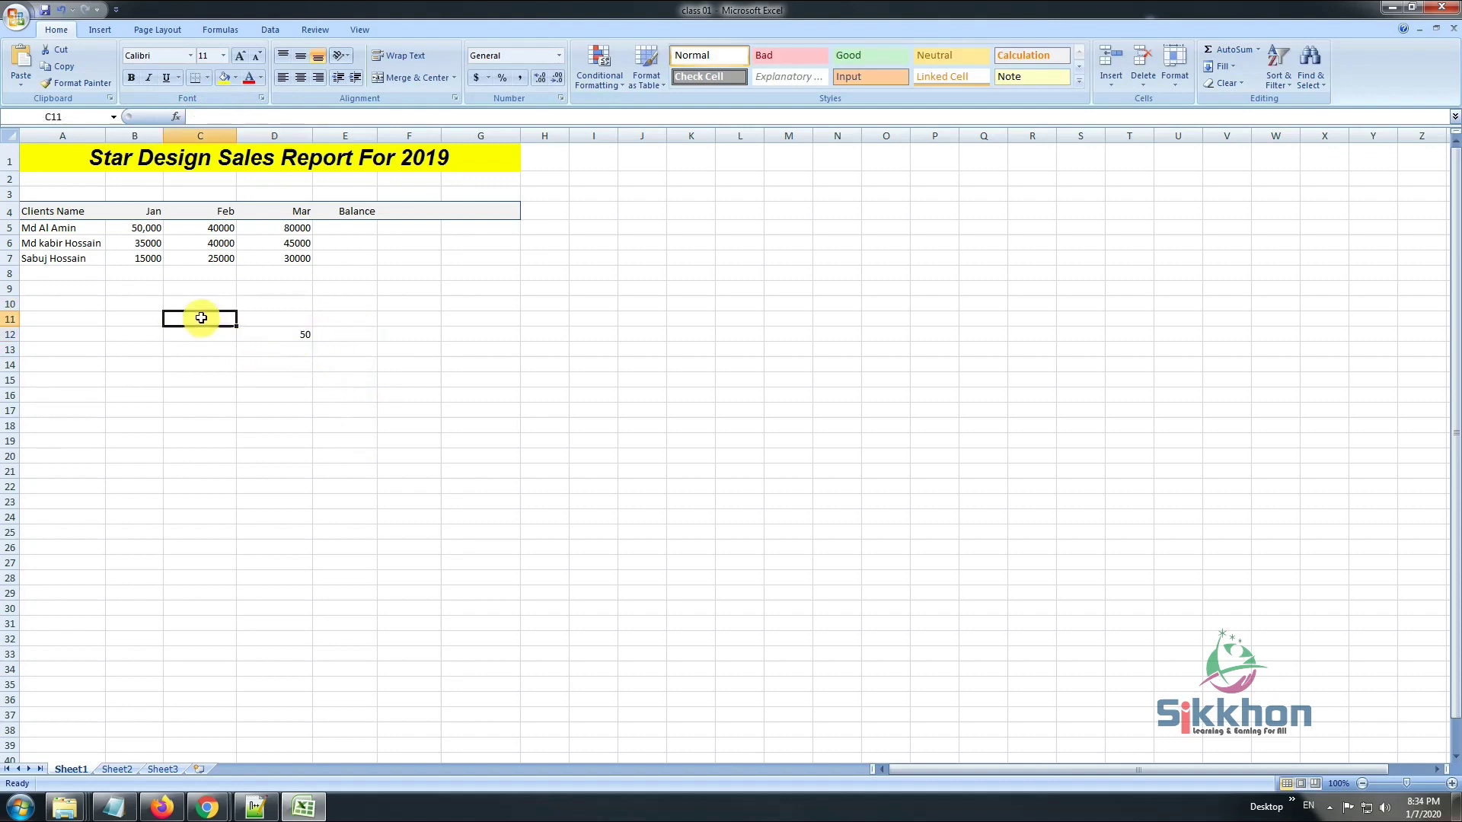
{"action": "left_click", "coordinate": [270, 318]}
{"action": "left_click", "coordinate": [276, 305]}
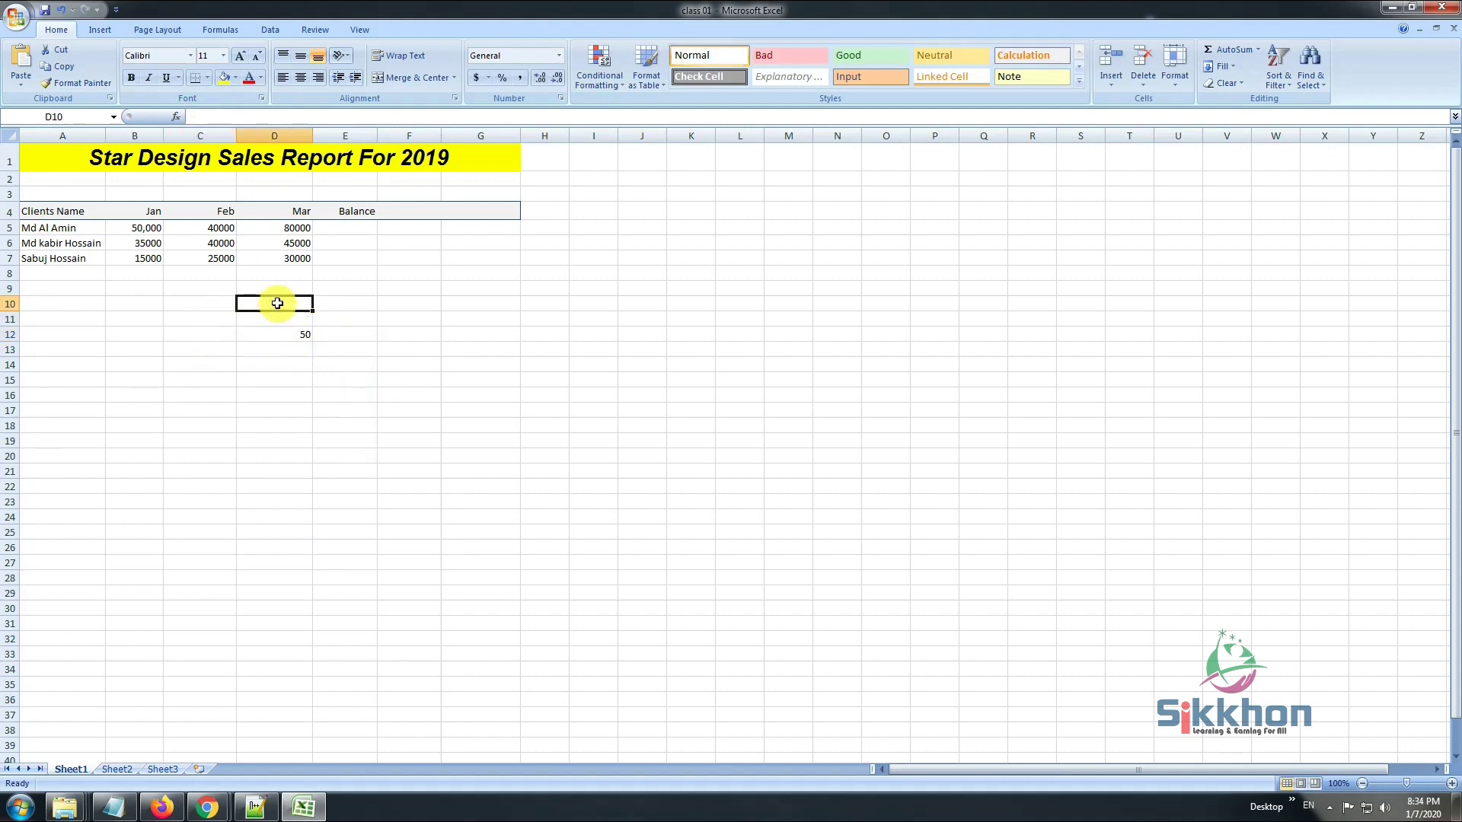
{"action": "left_click", "coordinate": [210, 320]}
{"action": "type", "text": "100"}
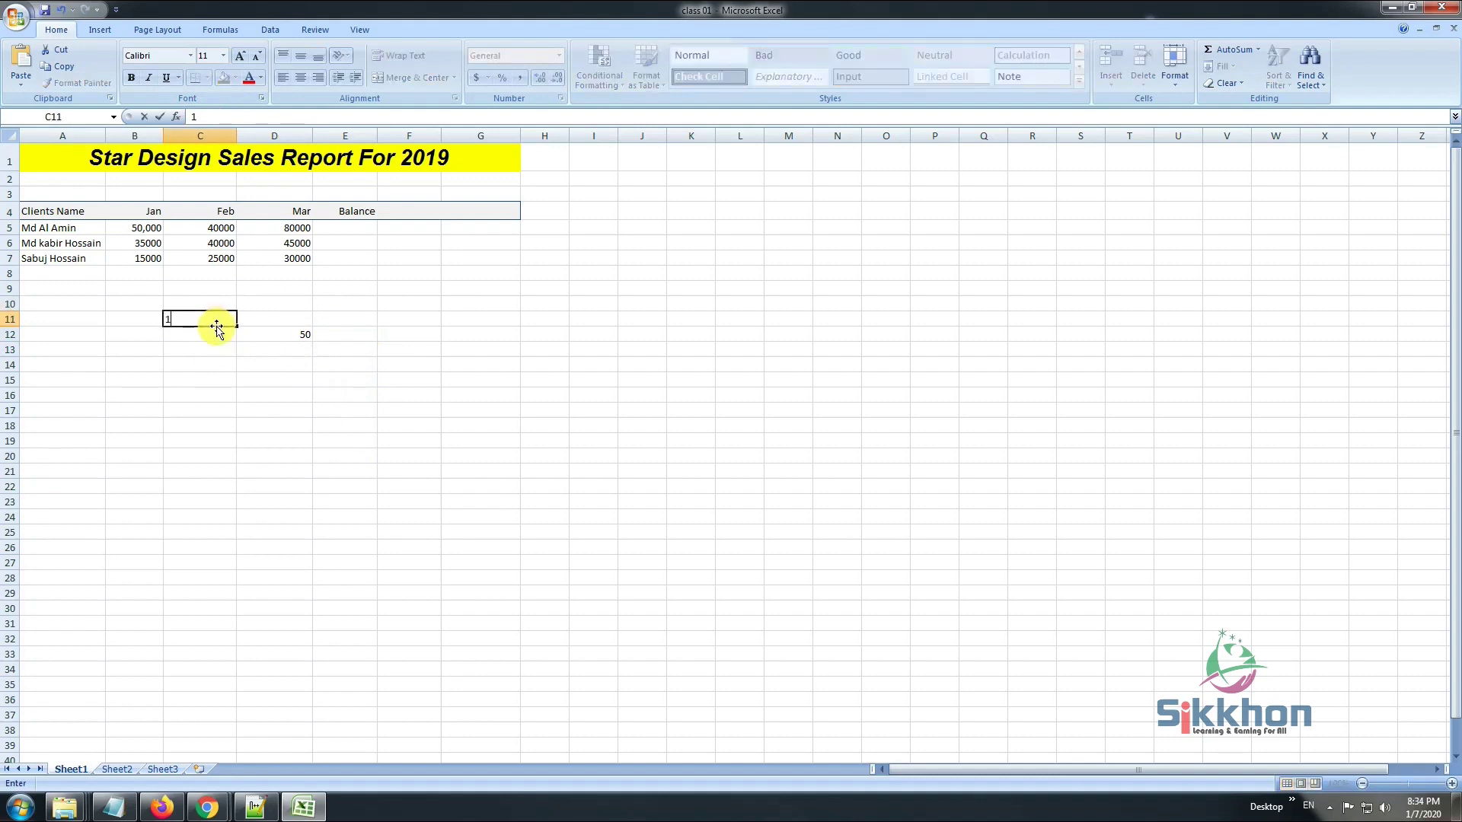
{"action": "left_click", "coordinate": [275, 323]}
{"action": "type", "text": "=C11*2"}
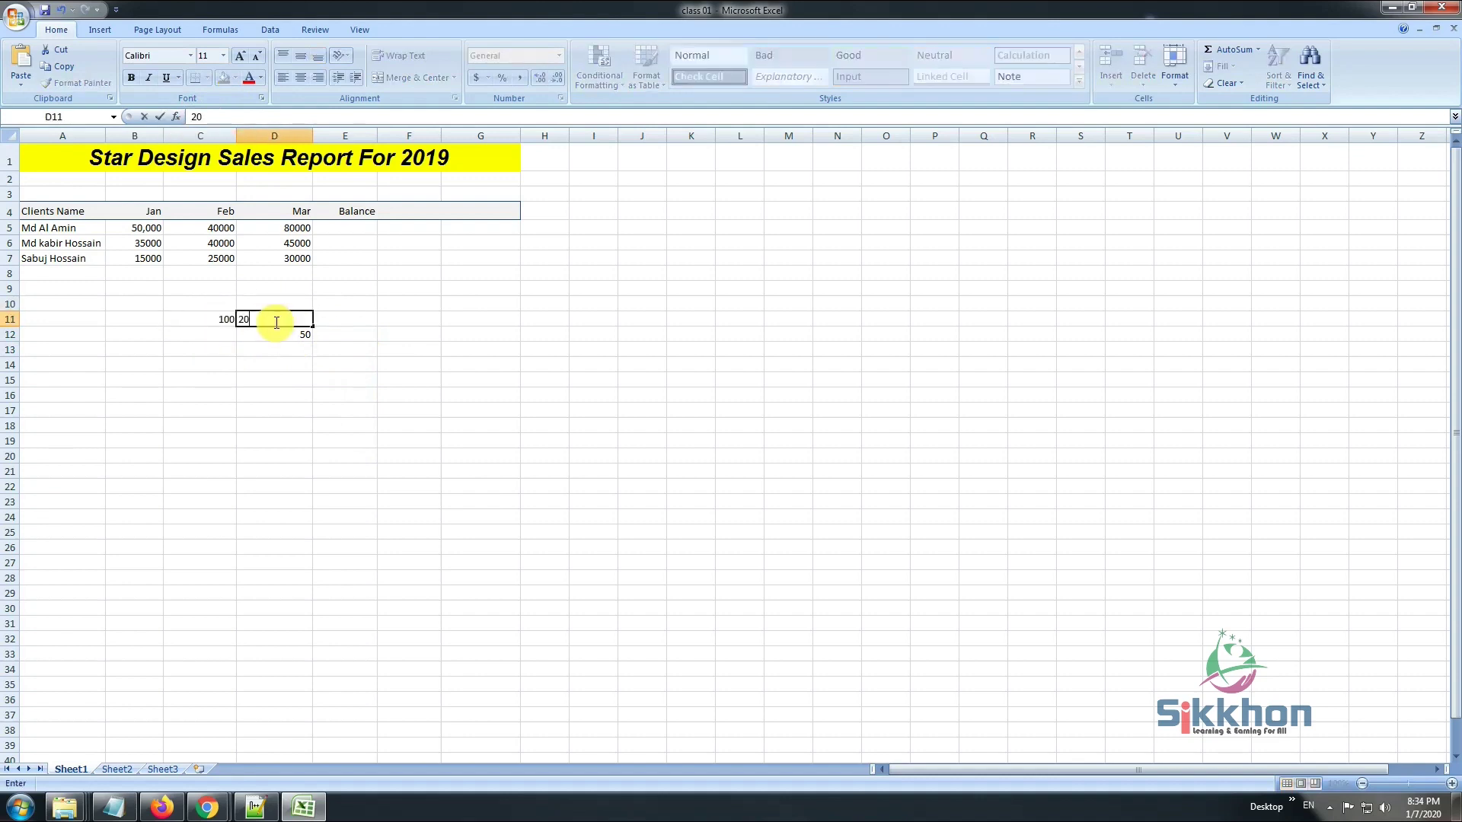
{"action": "key", "text": "Return"}
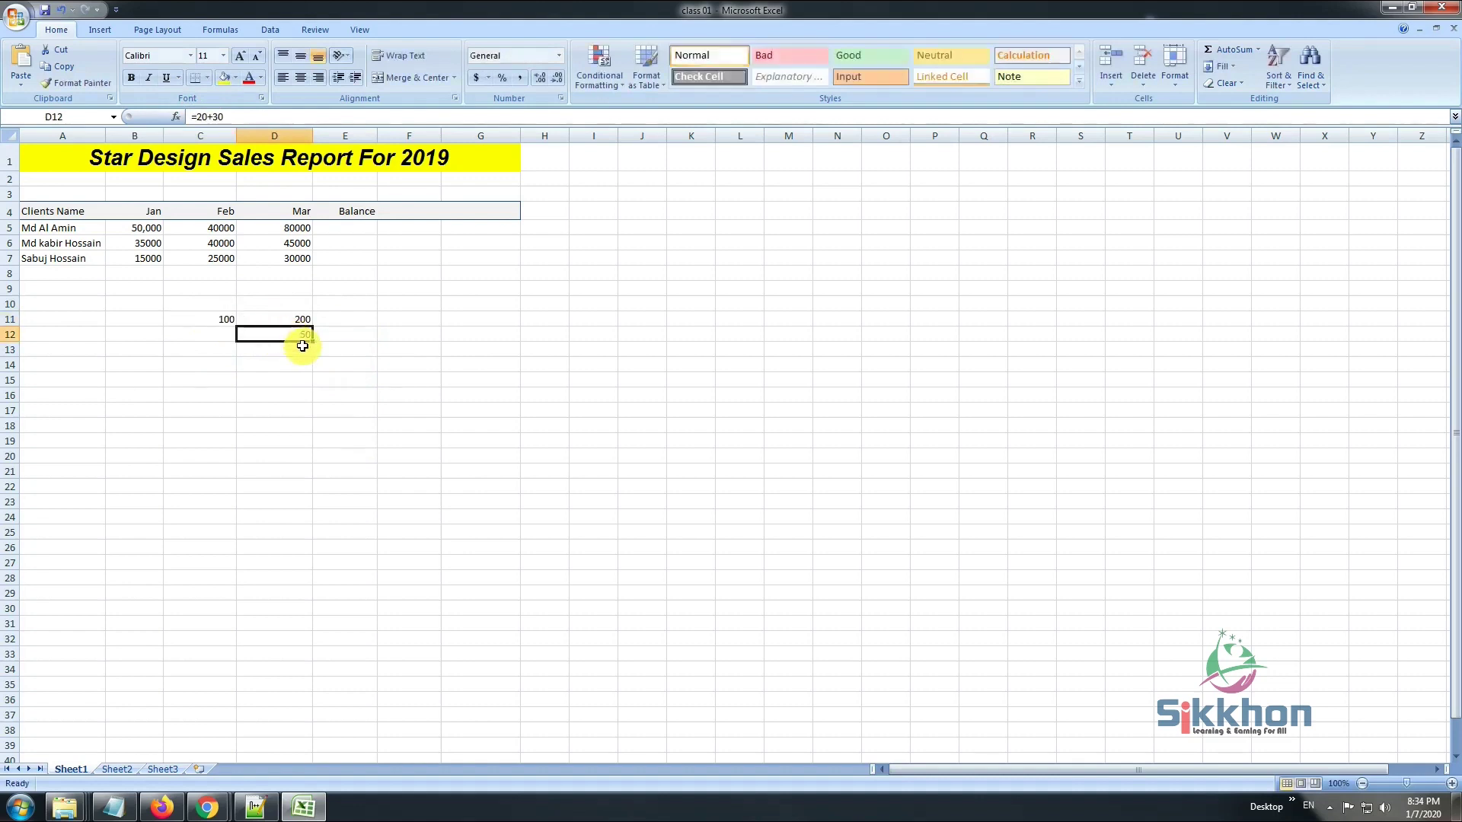
- Clear the 50 from D12, recheck C11 and D11, and select E11 for the balance
{"action": "key", "text": "Delete"}
{"action": "left_click", "coordinate": [343, 320]}
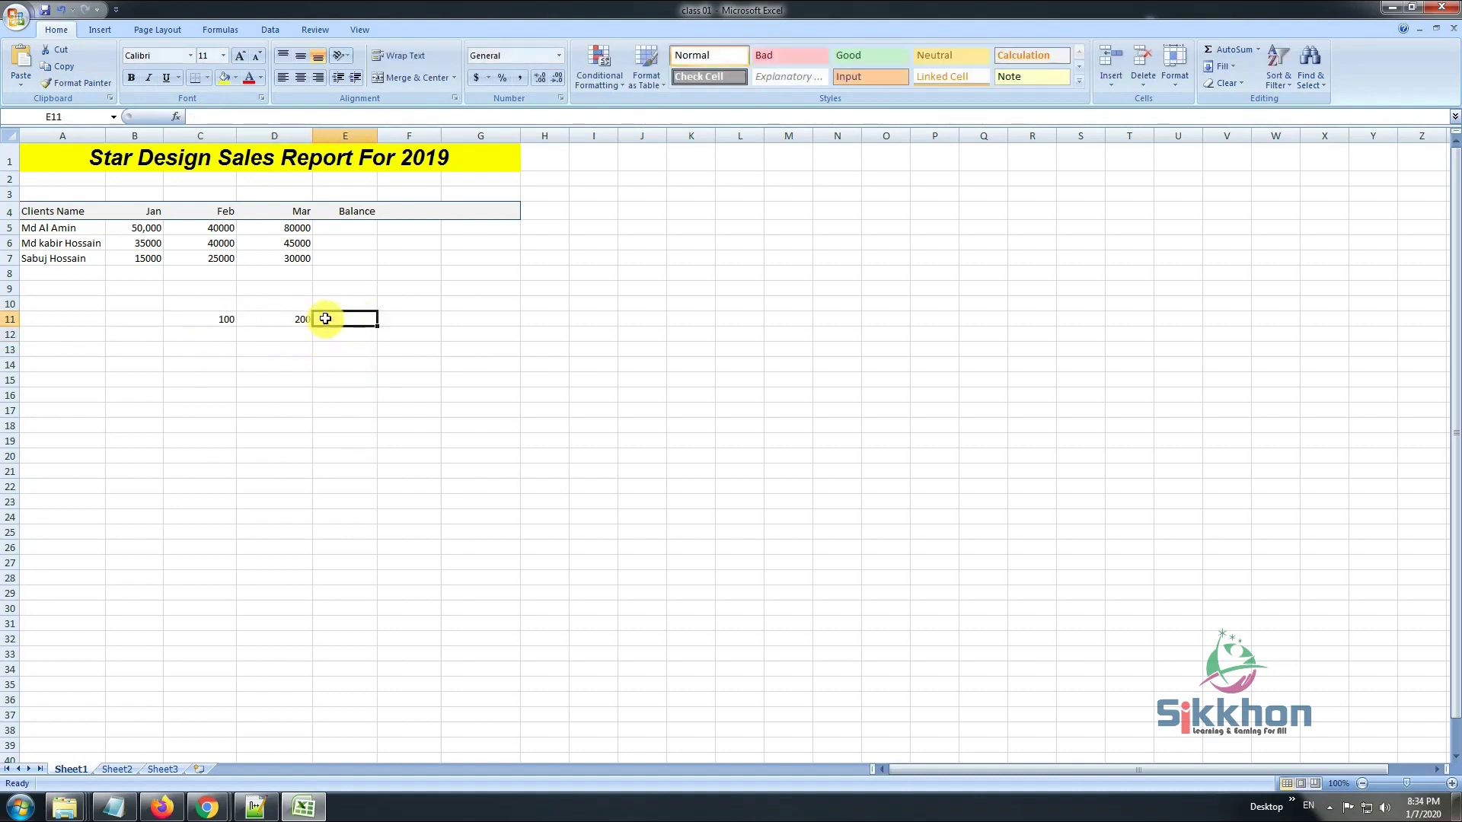
{"action": "left_click", "coordinate": [225, 318]}
{"action": "left_click", "coordinate": [286, 318]}
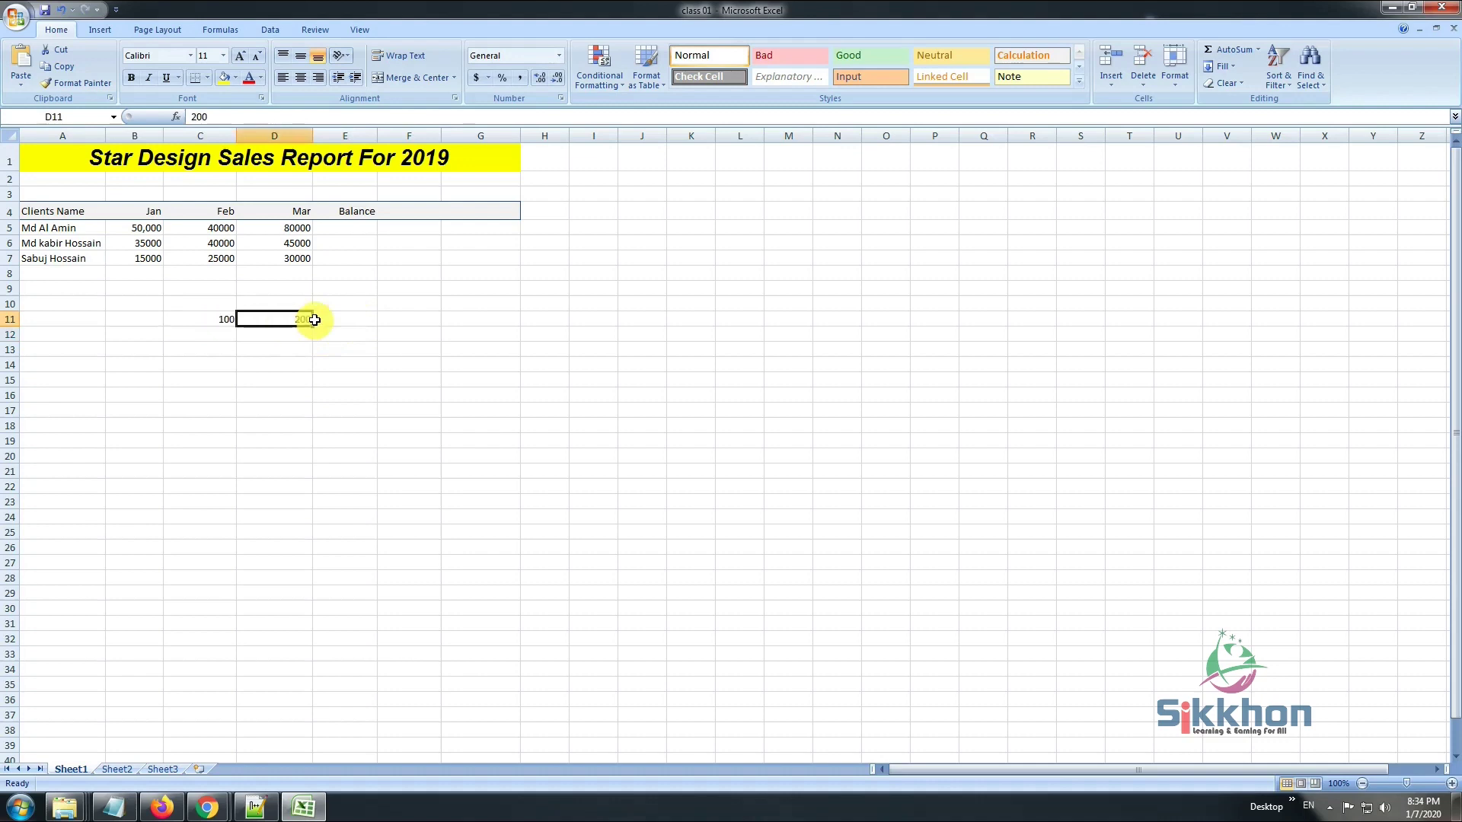
{"action": "left_click", "coordinate": [216, 323]}
{"action": "left_click", "coordinate": [287, 320]}
{"action": "left_click", "coordinate": [353, 322]}
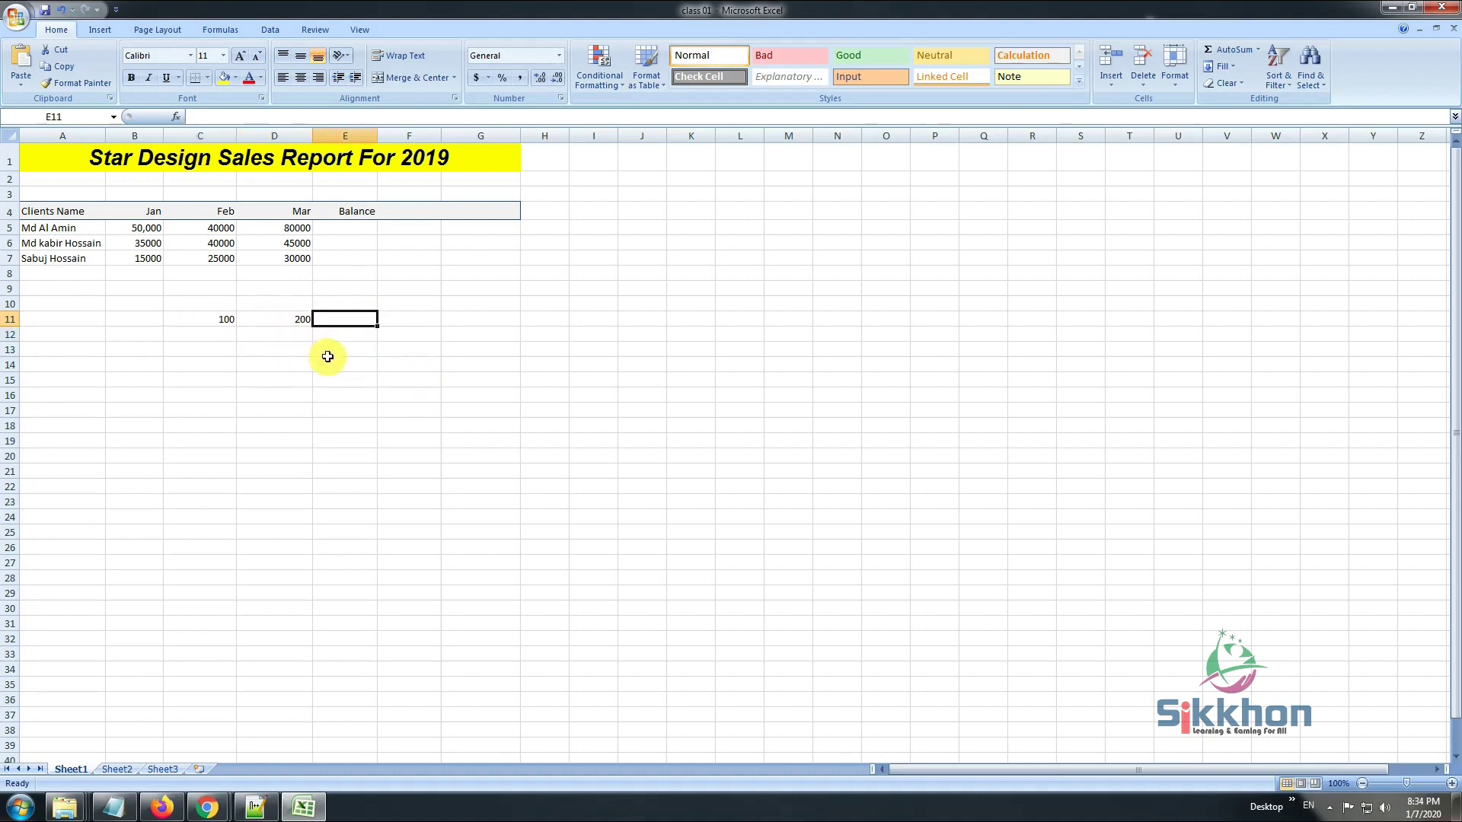
{"action": "left_click", "coordinate": [284, 323]}
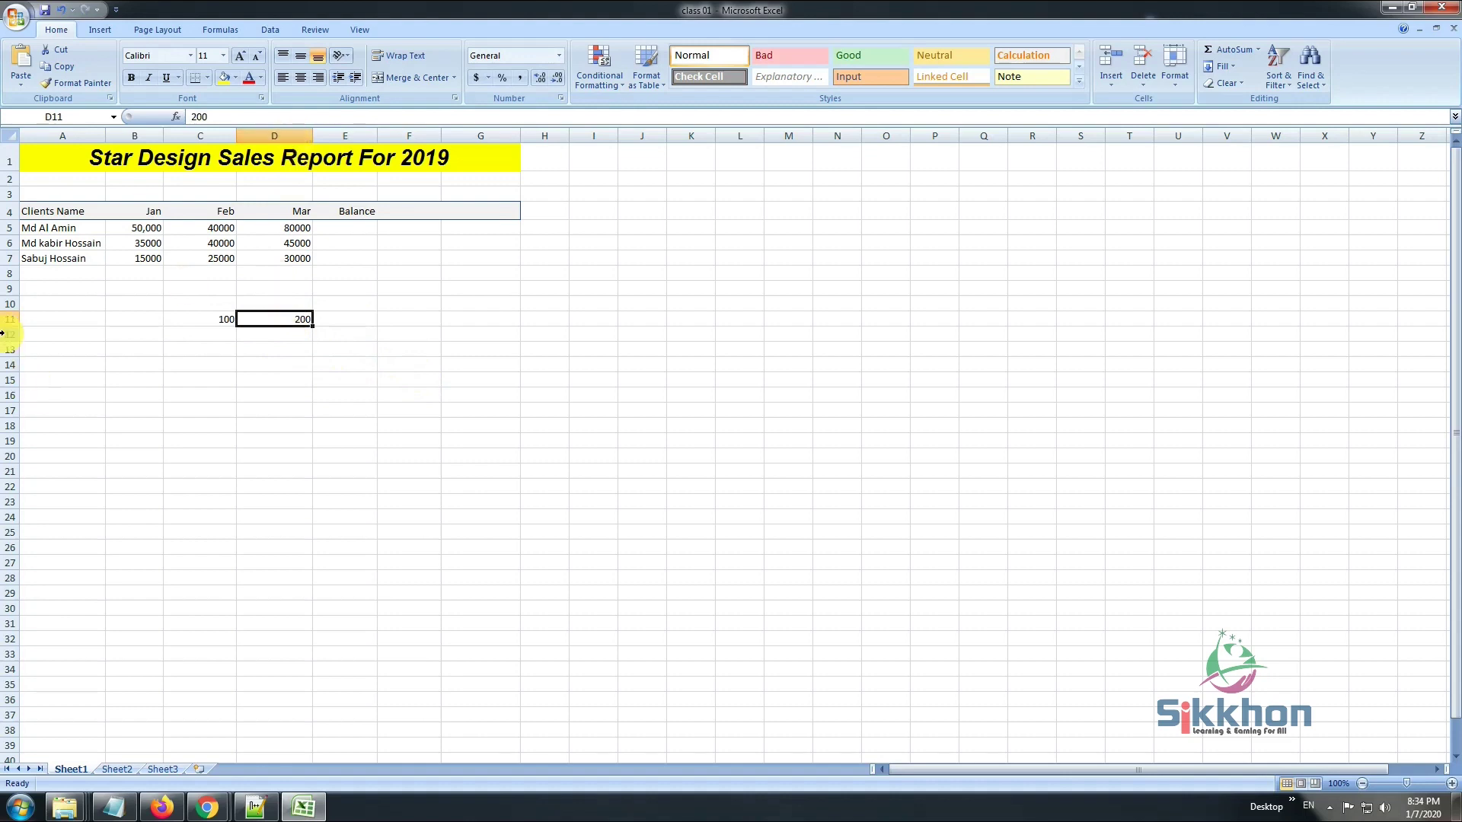
{"action": "left_click", "coordinate": [213, 319]}
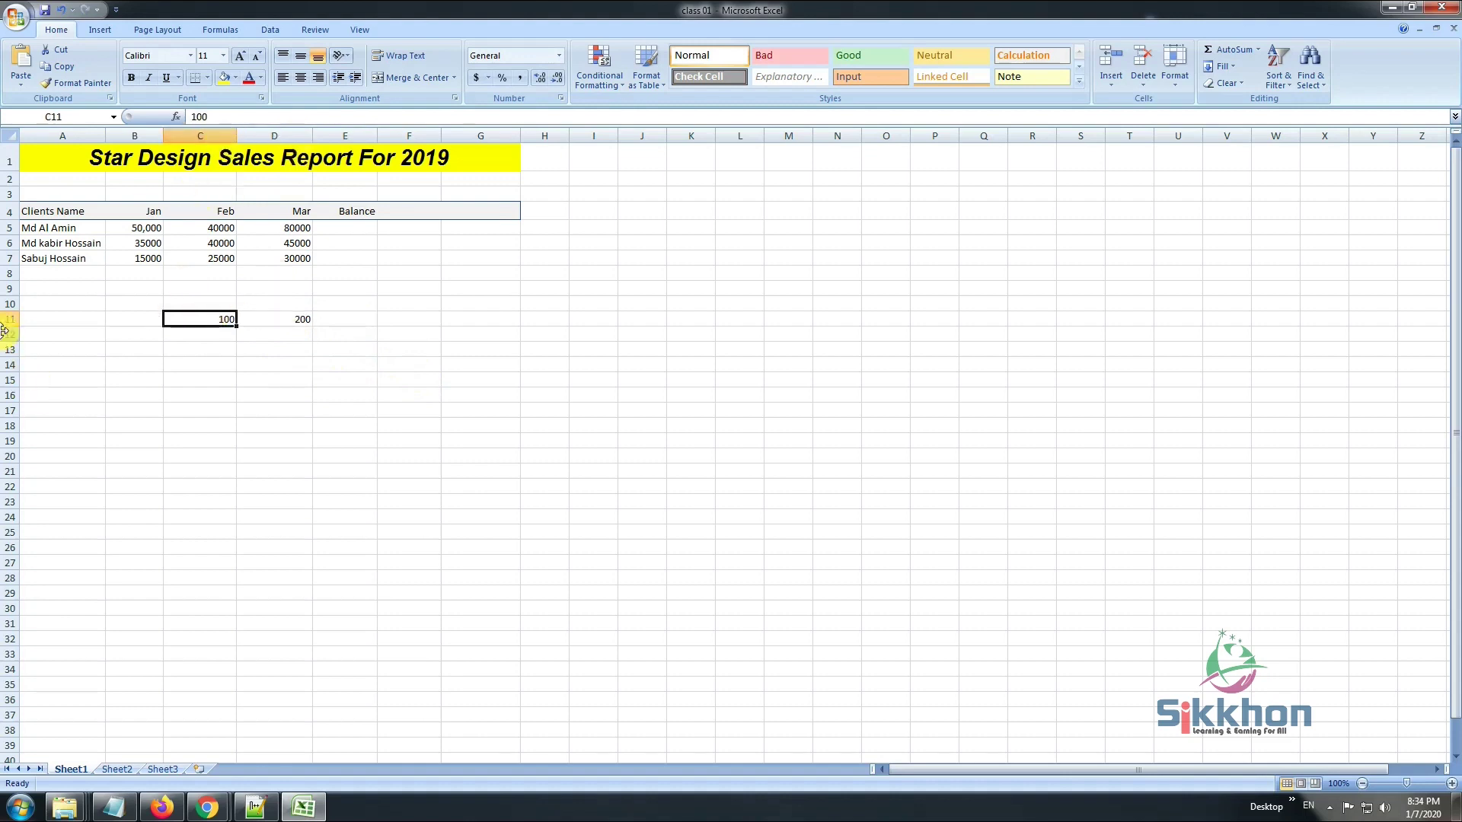
{"action": "left_click", "coordinate": [344, 321]}
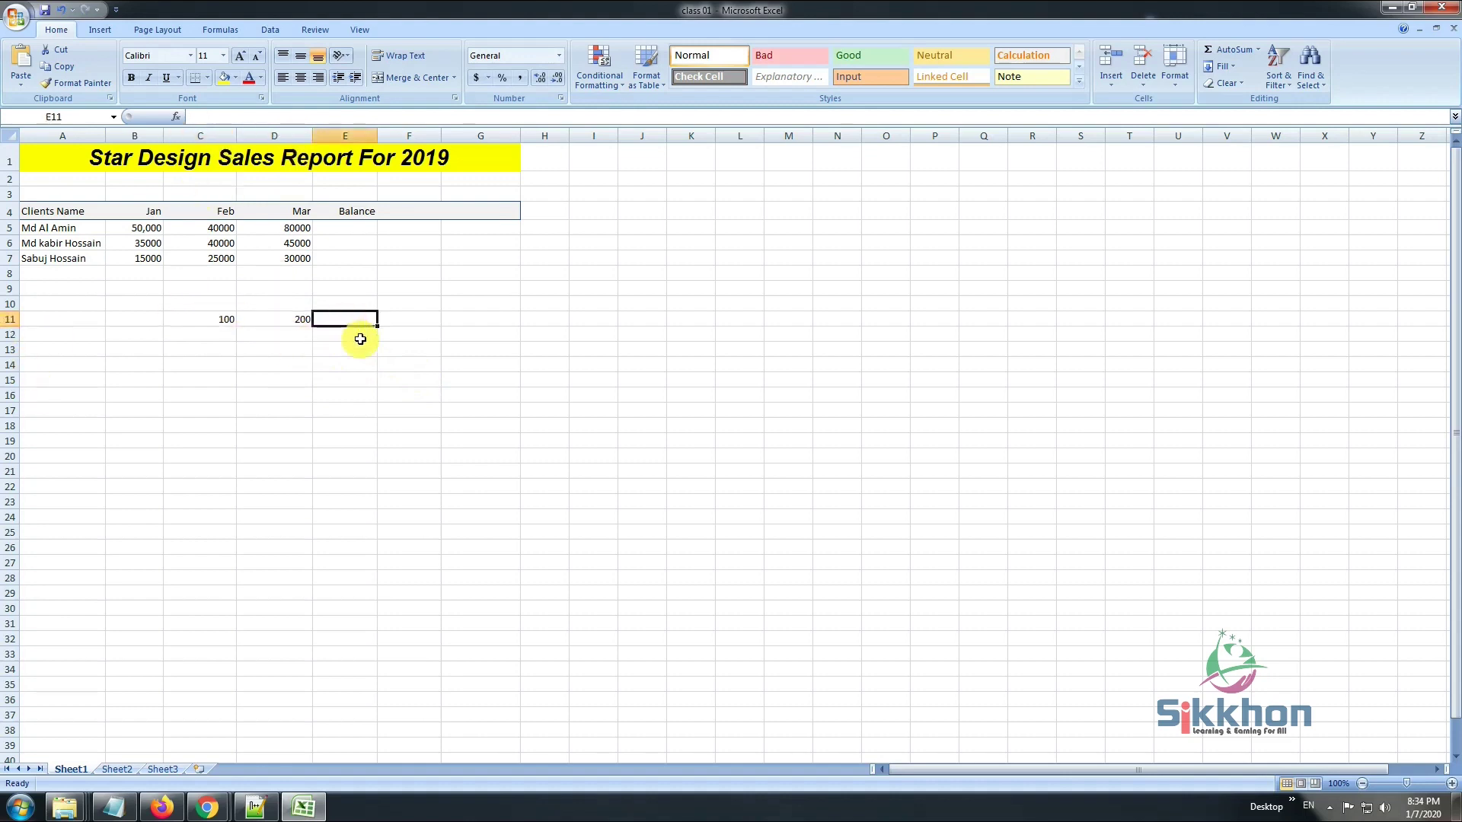
- Enter =C11+D11 in E11 so it shows 300
{"action": "type", "text": "="}
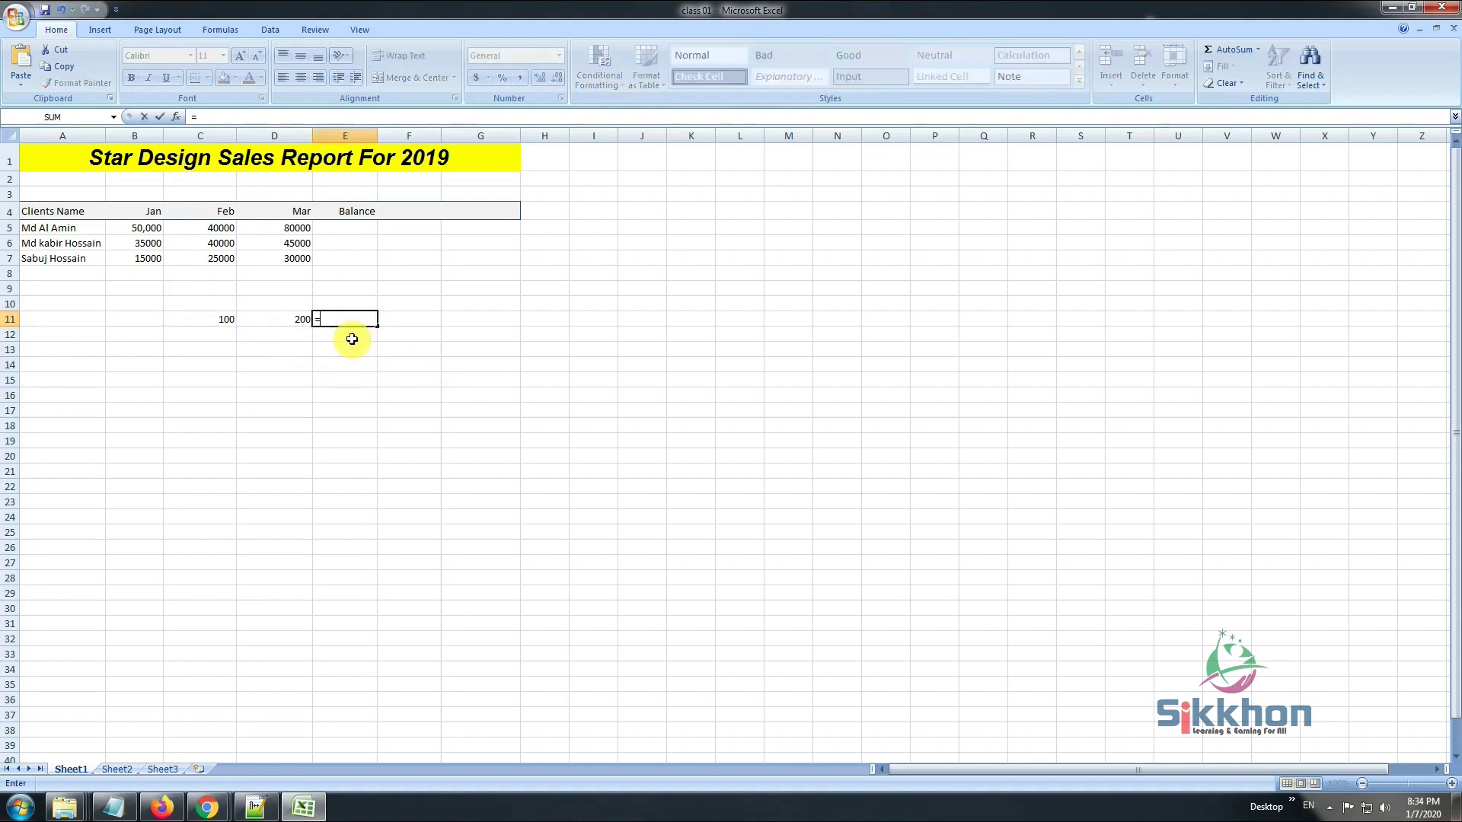
{"action": "type", "text": "c11+"}
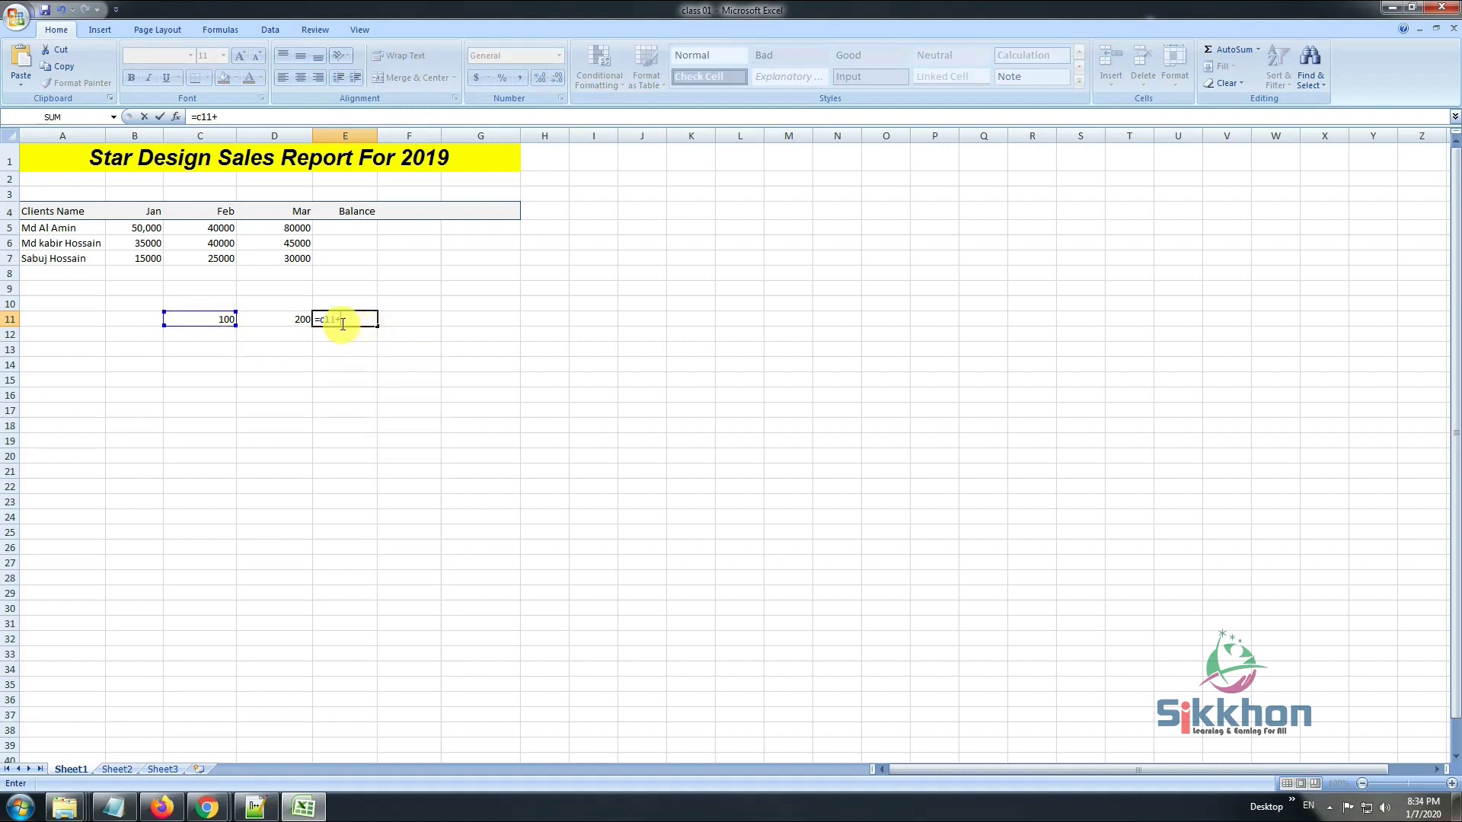
{"action": "type", "text": "d11"}
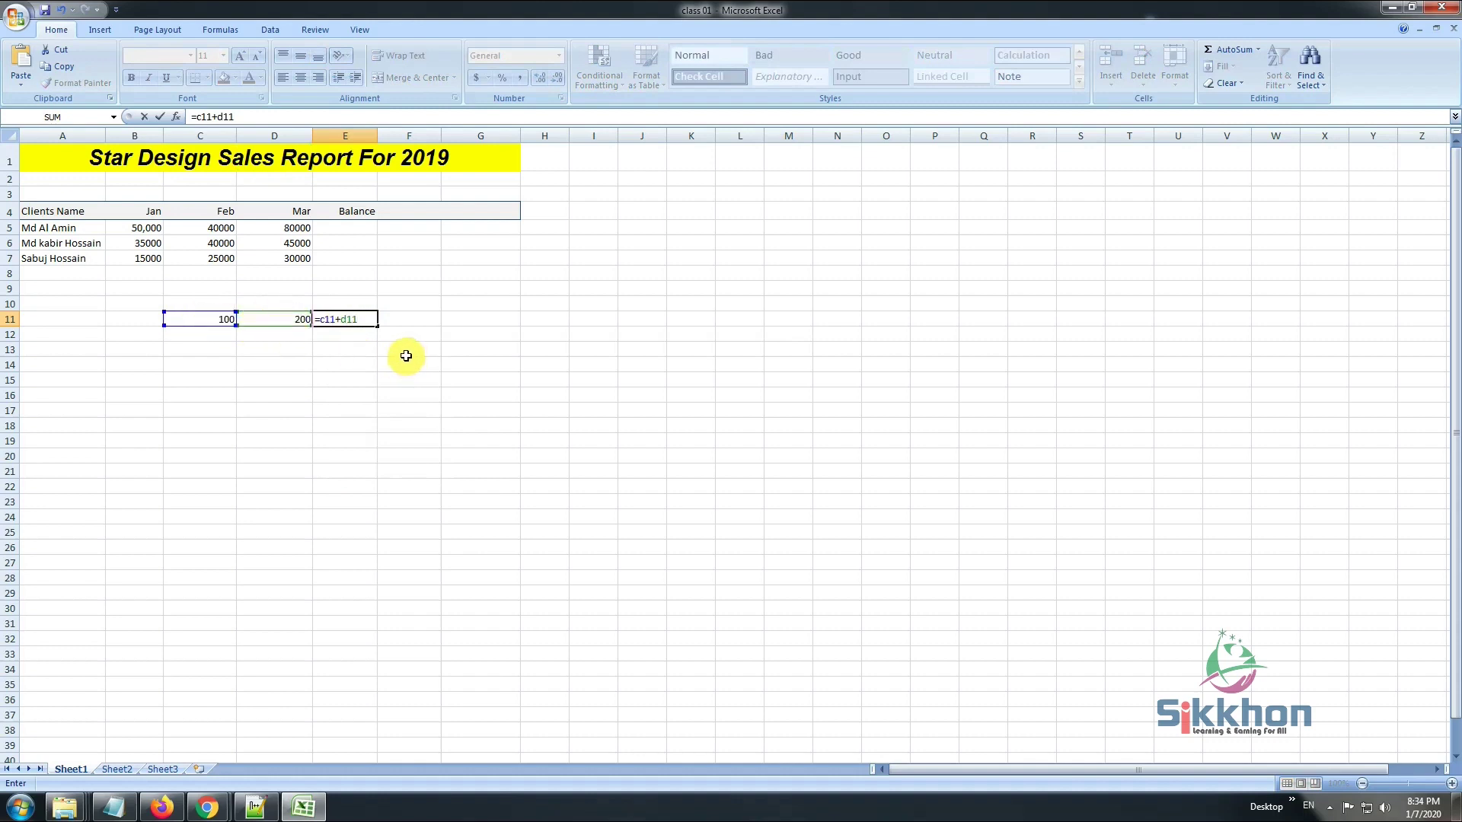
{"action": "key", "text": "ctrl+Return"}
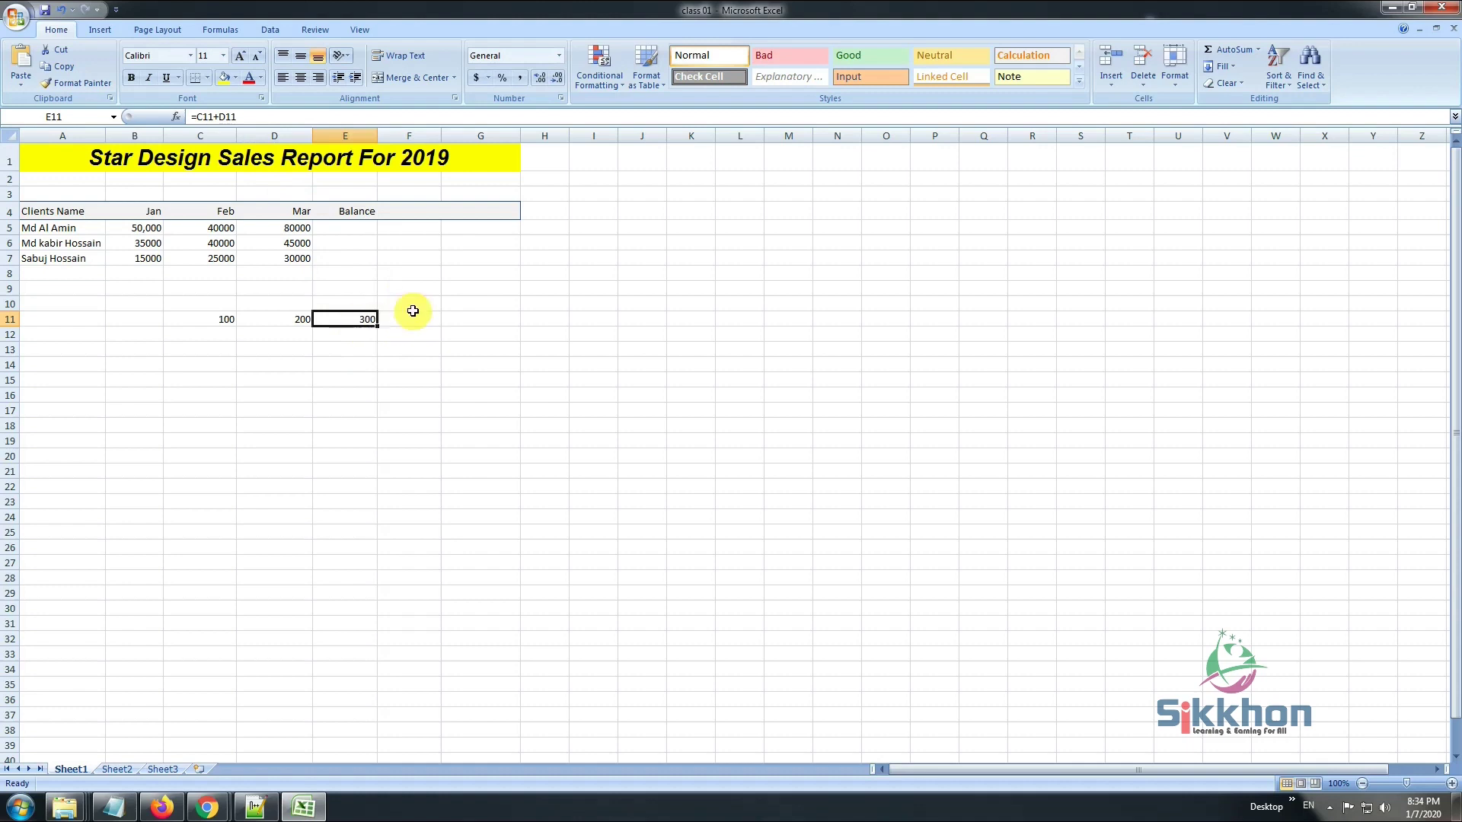
{"action": "left_click", "coordinate": [427, 317]}
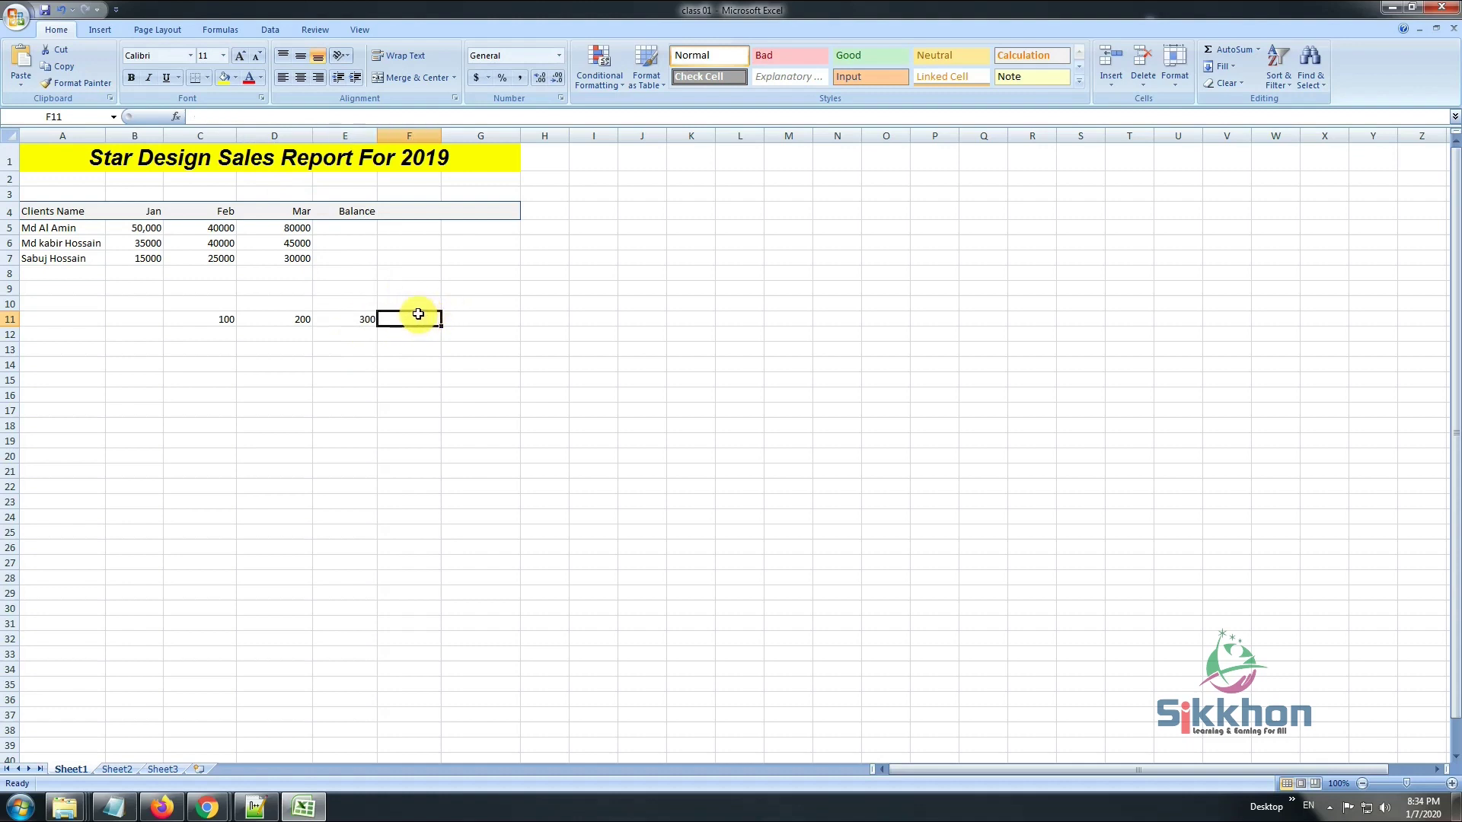
{"action": "type", "text": "=20+"}
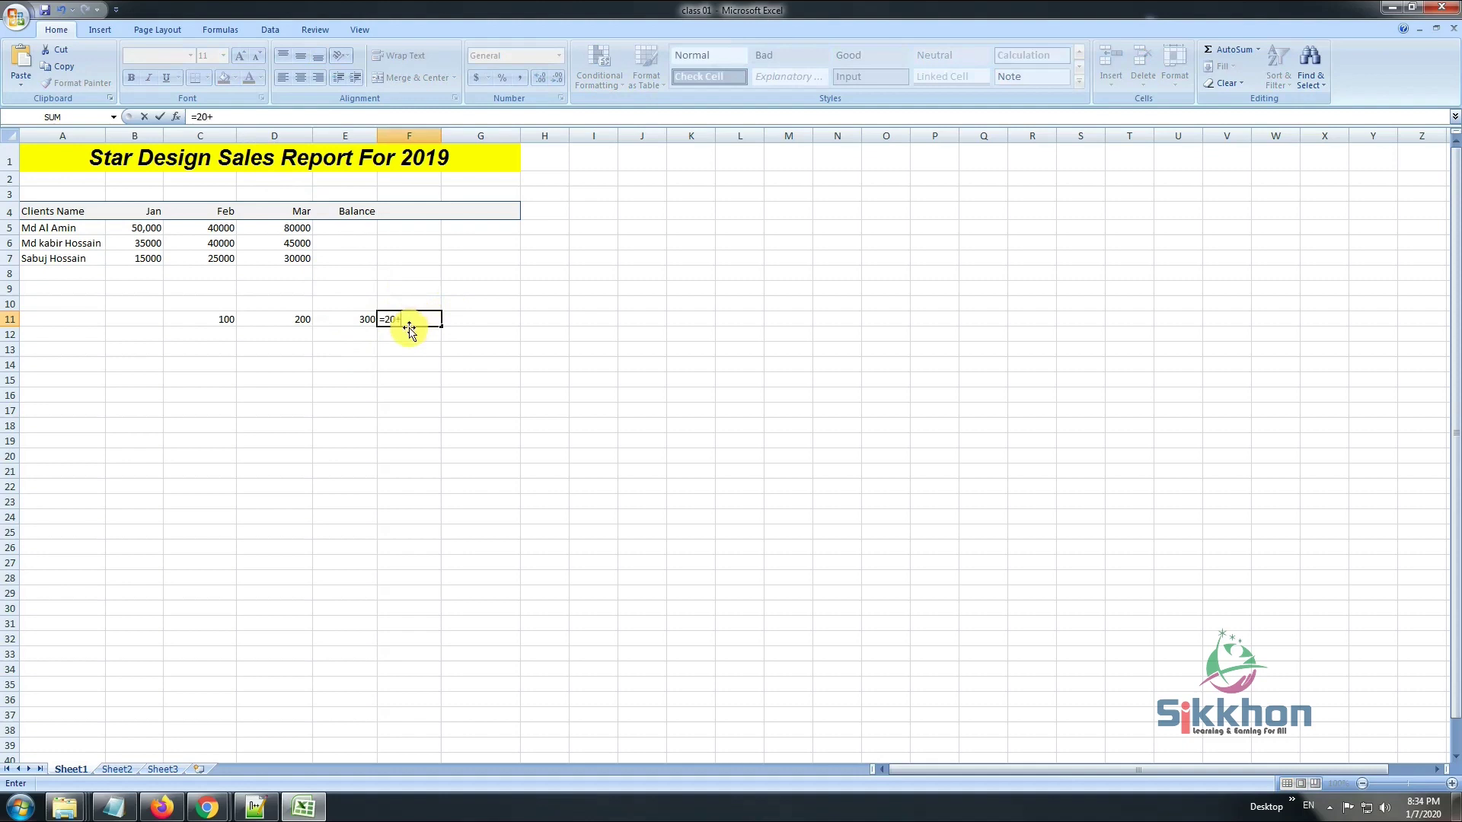
{"action": "type", "text": "20"}
{"action": "key", "text": "Return"}
{"action": "left_click", "coordinate": [395, 325]}
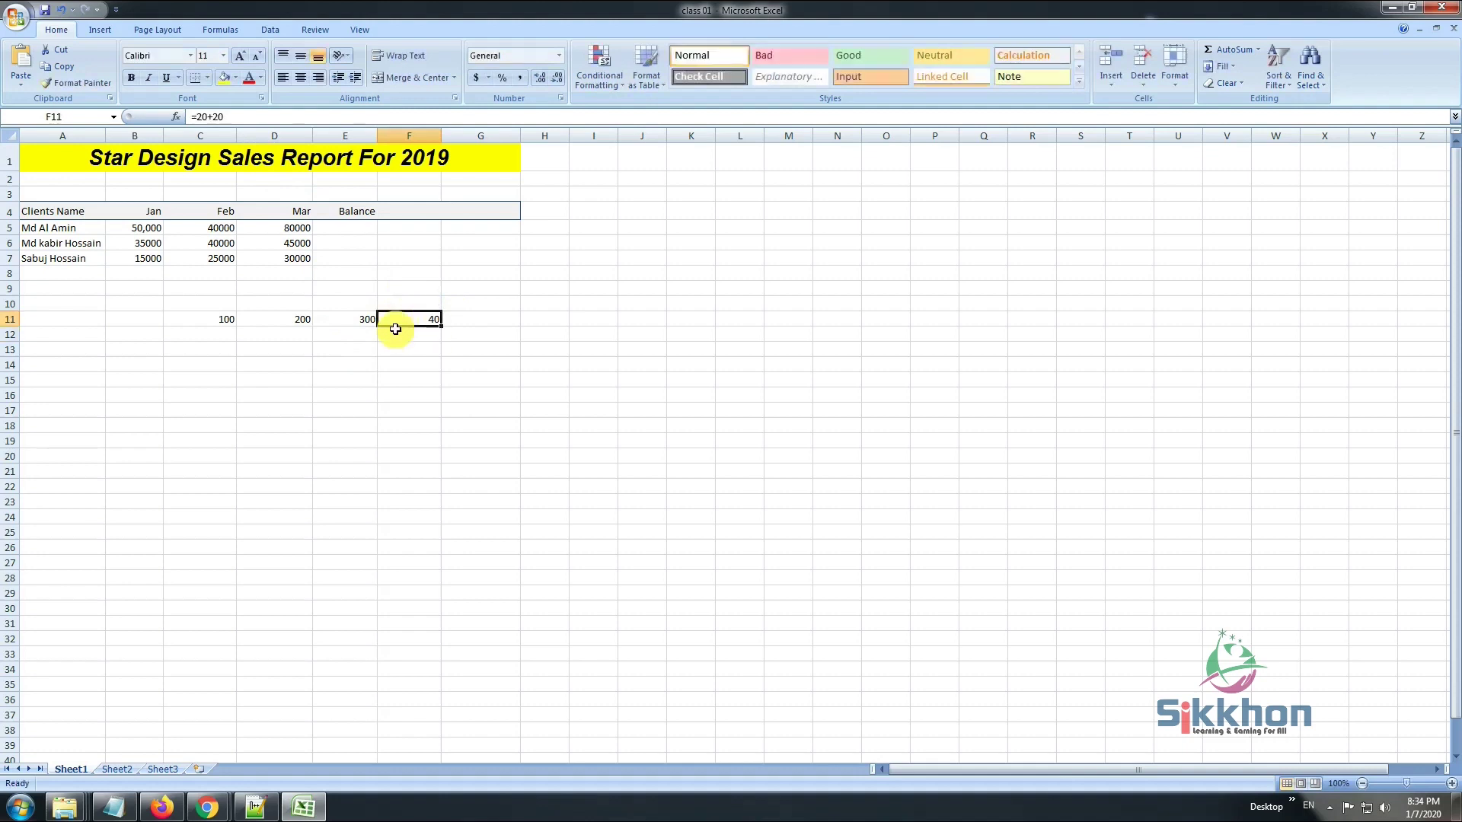
{"action": "left_click", "coordinate": [287, 318]}
{"action": "left_click", "coordinate": [221, 319]}
{"action": "left_click", "coordinate": [369, 321]}
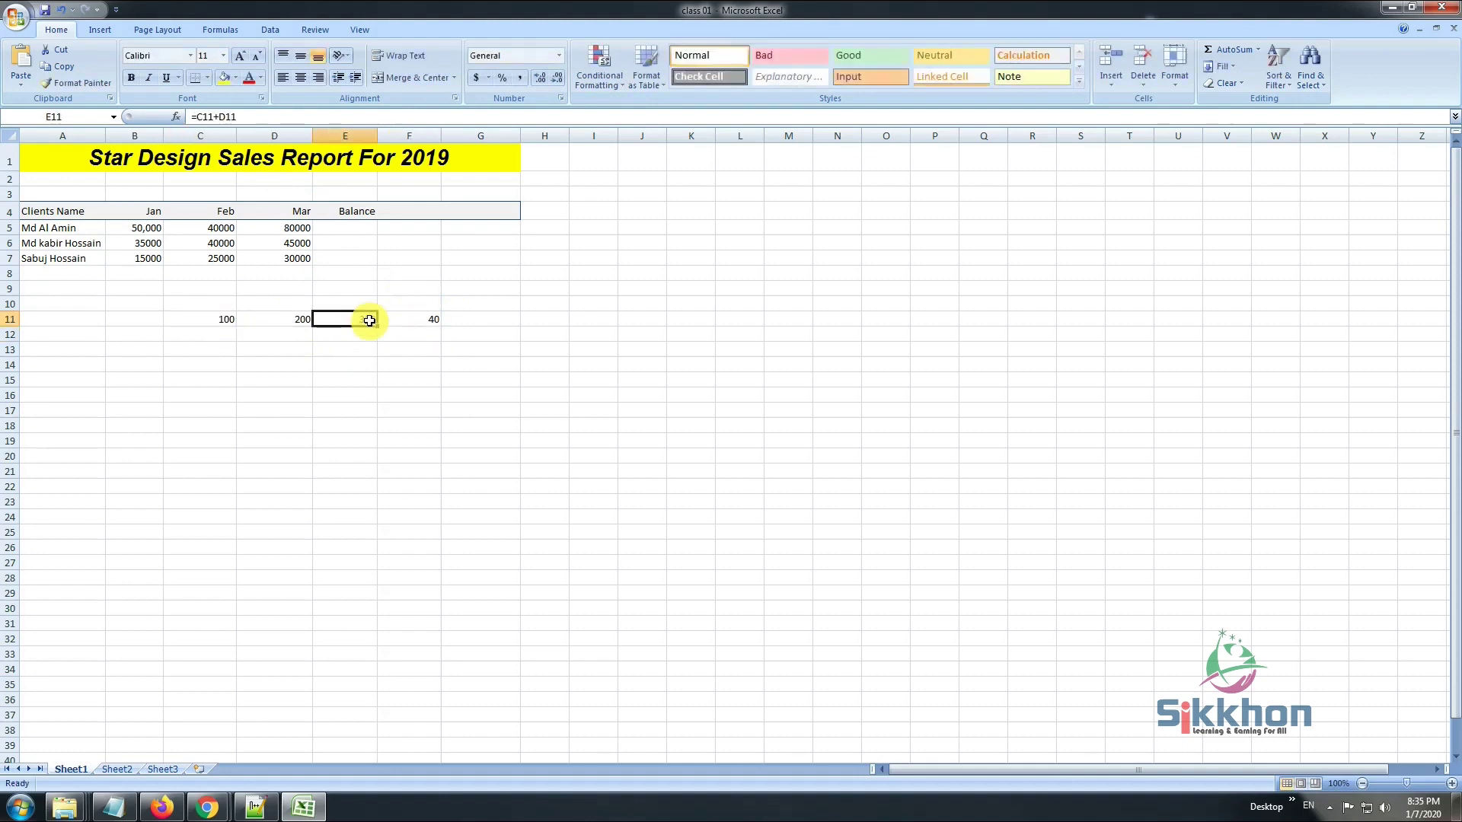
{"action": "left_click", "coordinate": [214, 319]}
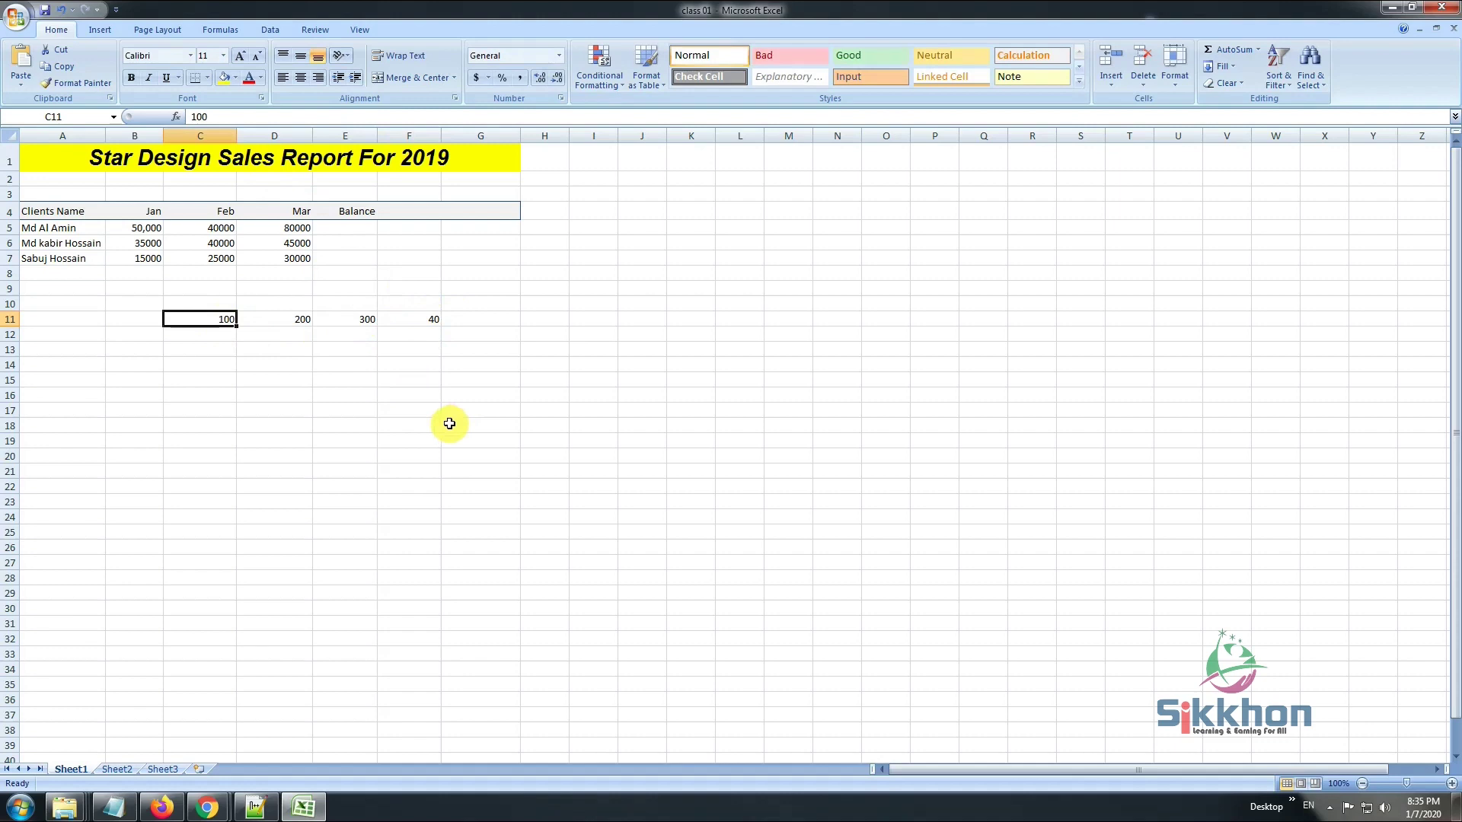
{"action": "type", "text": "30"}
{"action": "key", "text": "Return"}
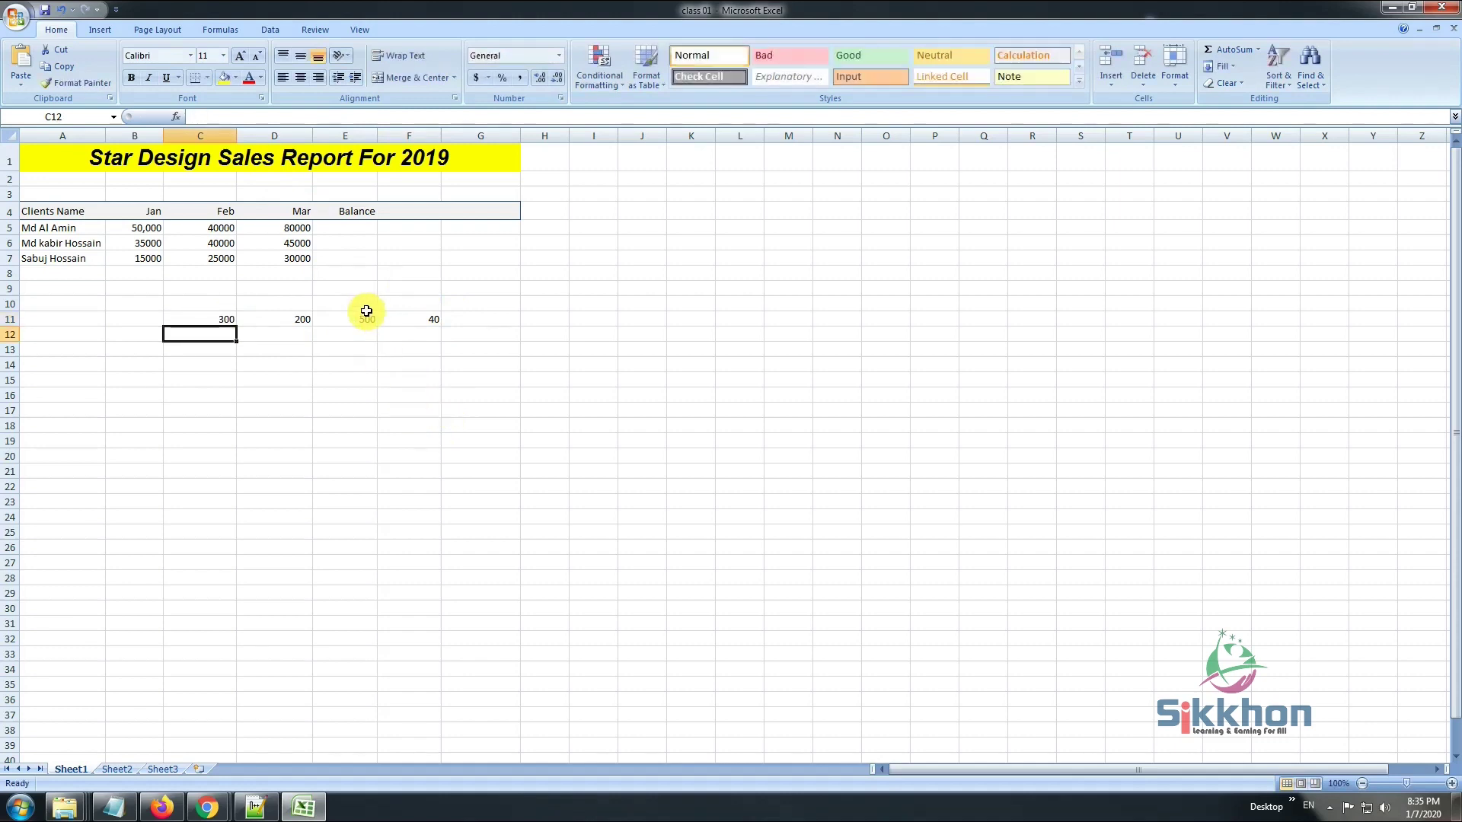
{"action": "left_click", "coordinate": [359, 319]}
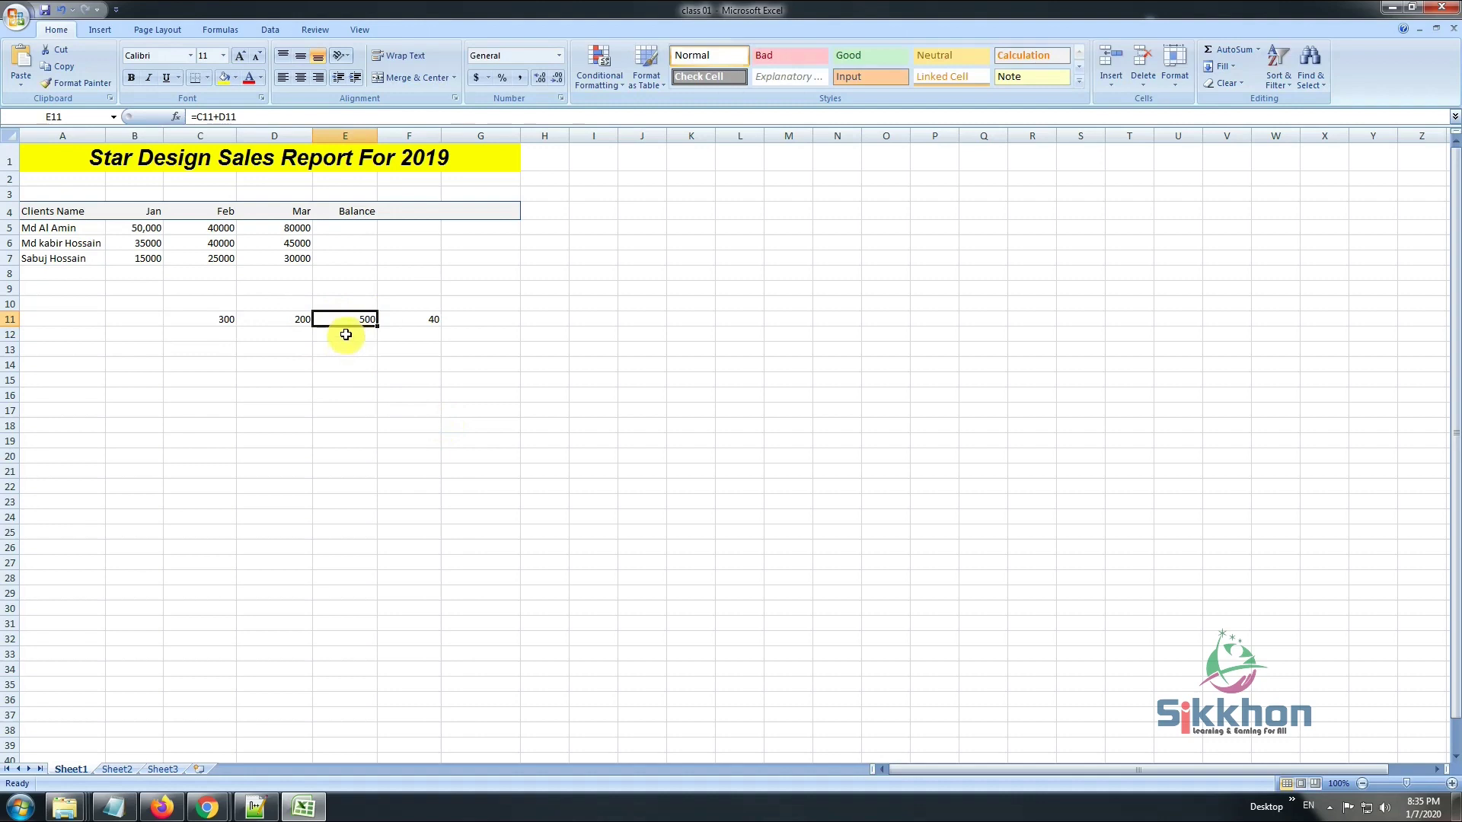
{"action": "left_click", "coordinate": [419, 323]}
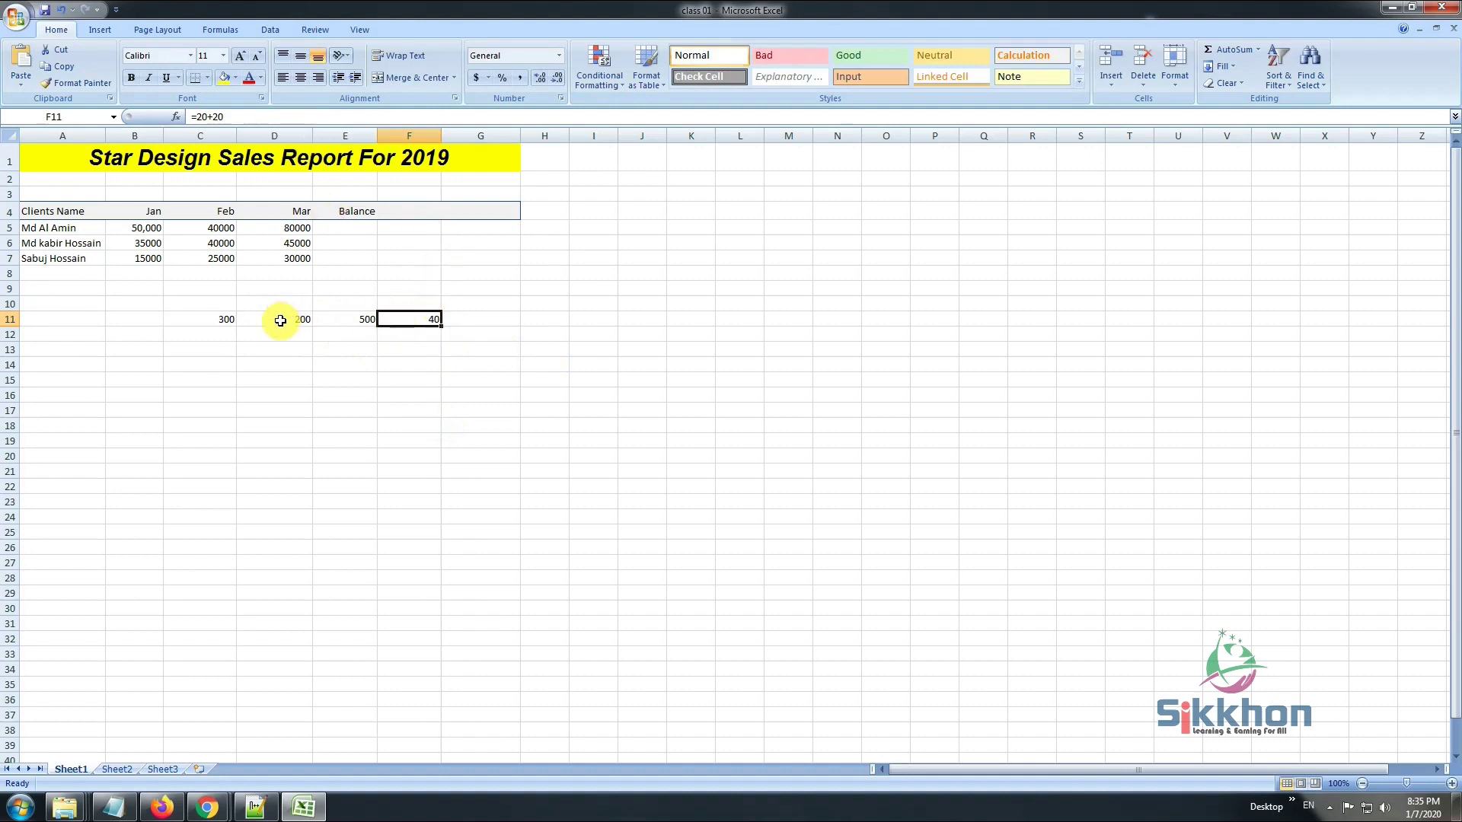
{"action": "left_click", "coordinate": [363, 320]}
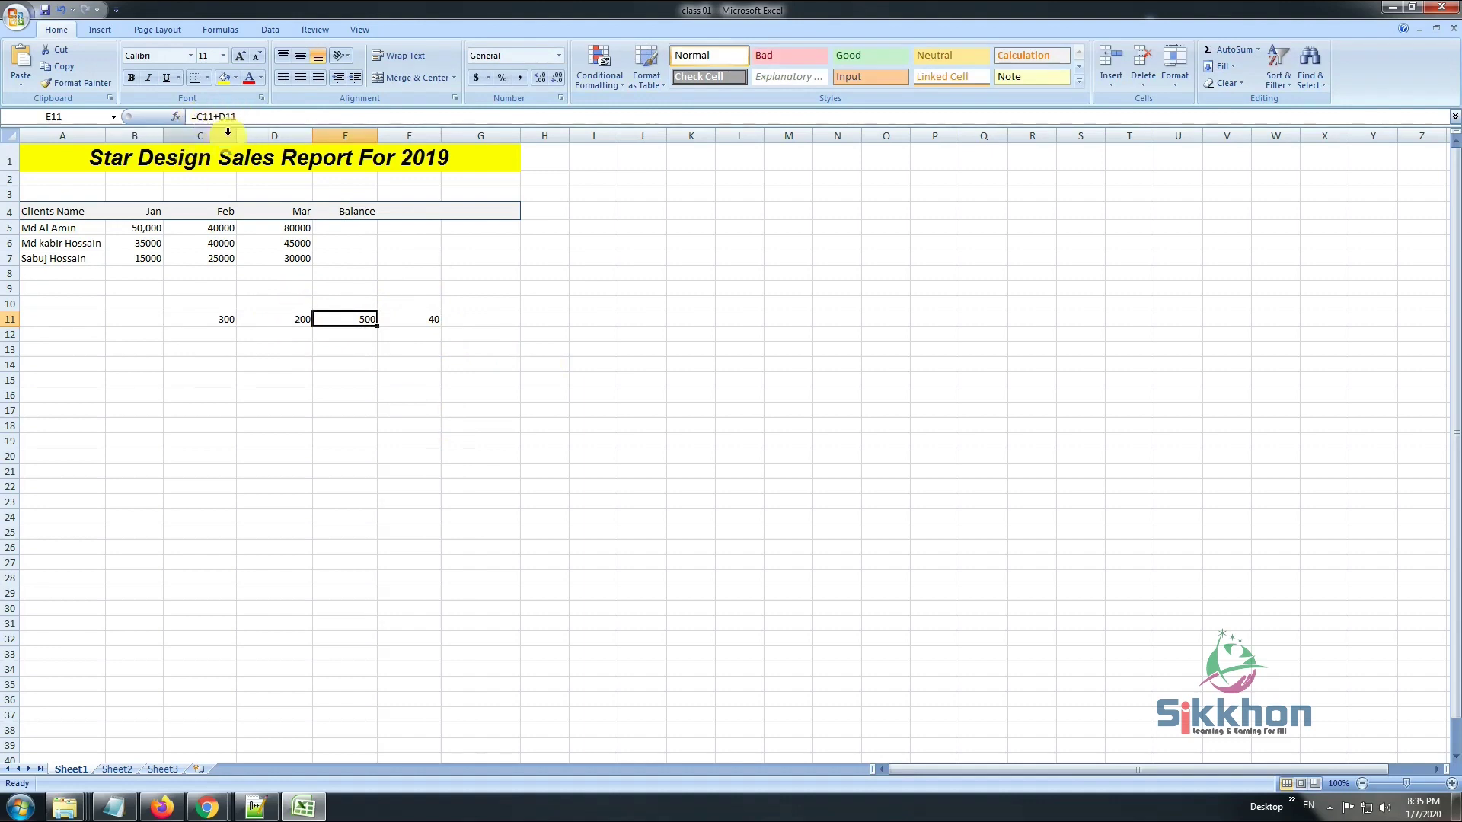
{"action": "left_click", "coordinate": [404, 317]}
{"action": "left_click", "coordinate": [278, 320]}
{"action": "left_click", "coordinate": [147, 315]}
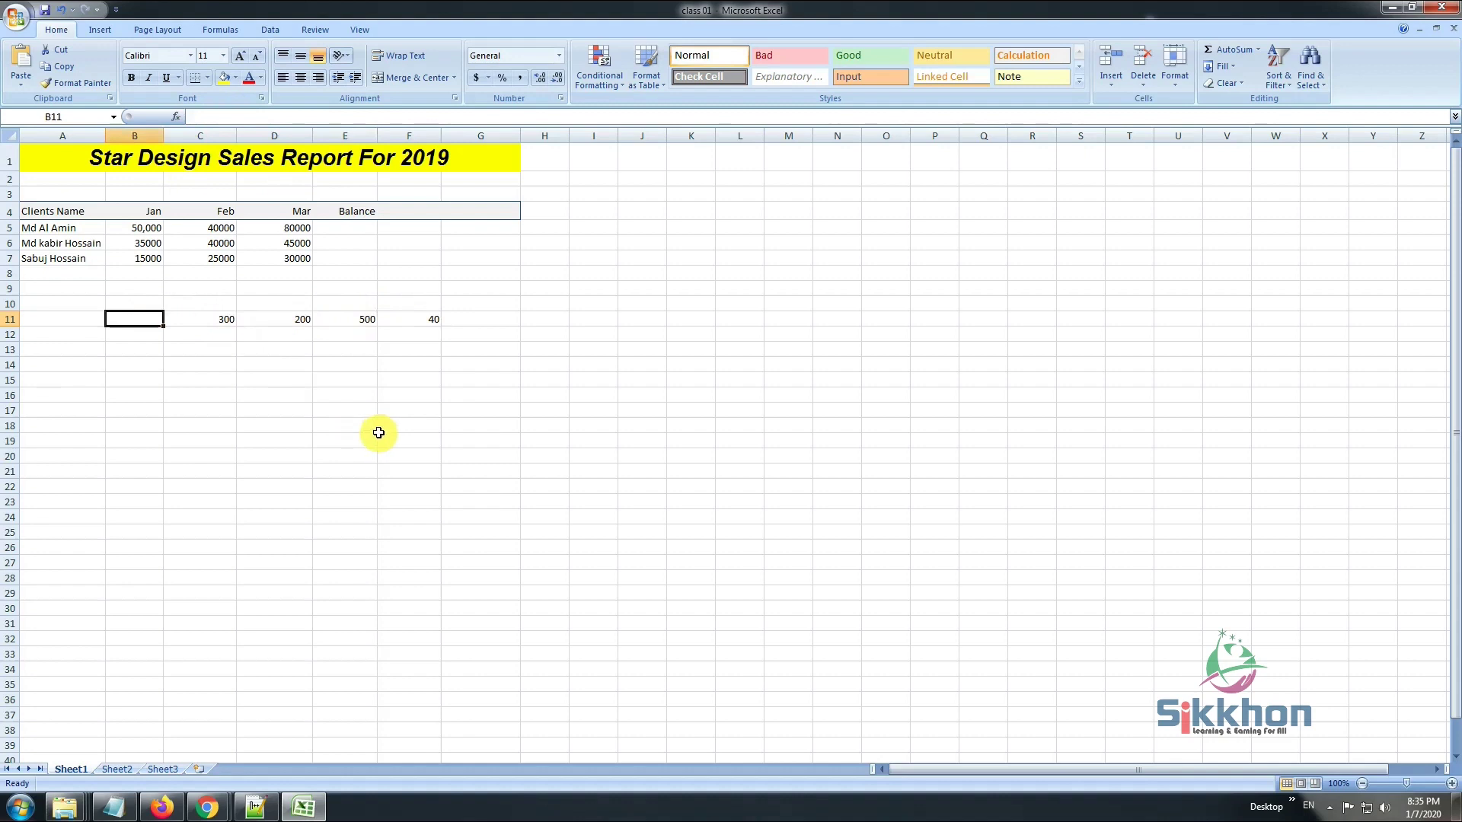
- Enter 200 in B11
{"action": "type", "text": "200"}
{"action": "key", "text": "Return"}
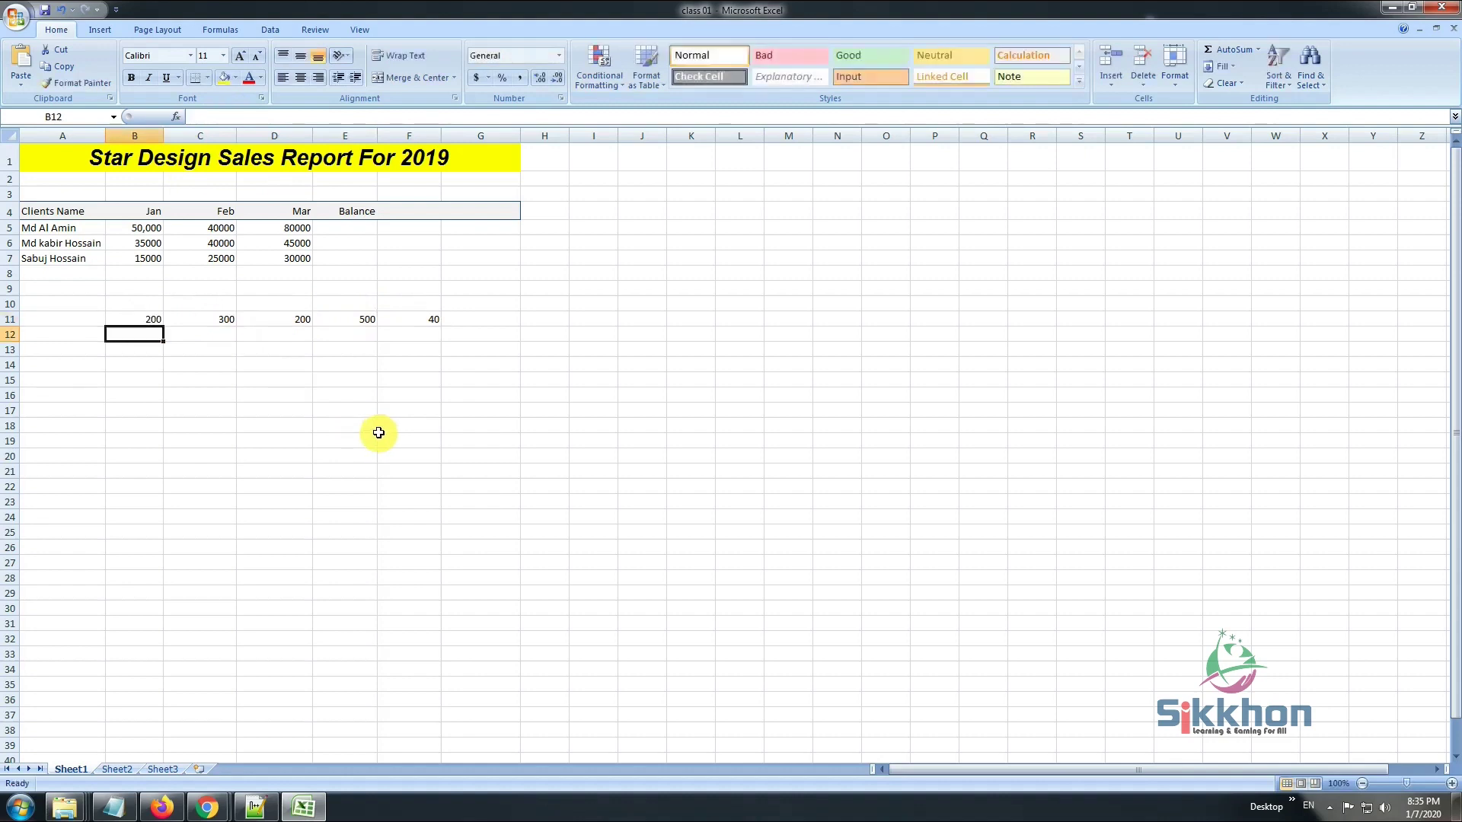
{"action": "left_click", "coordinate": [358, 320]}
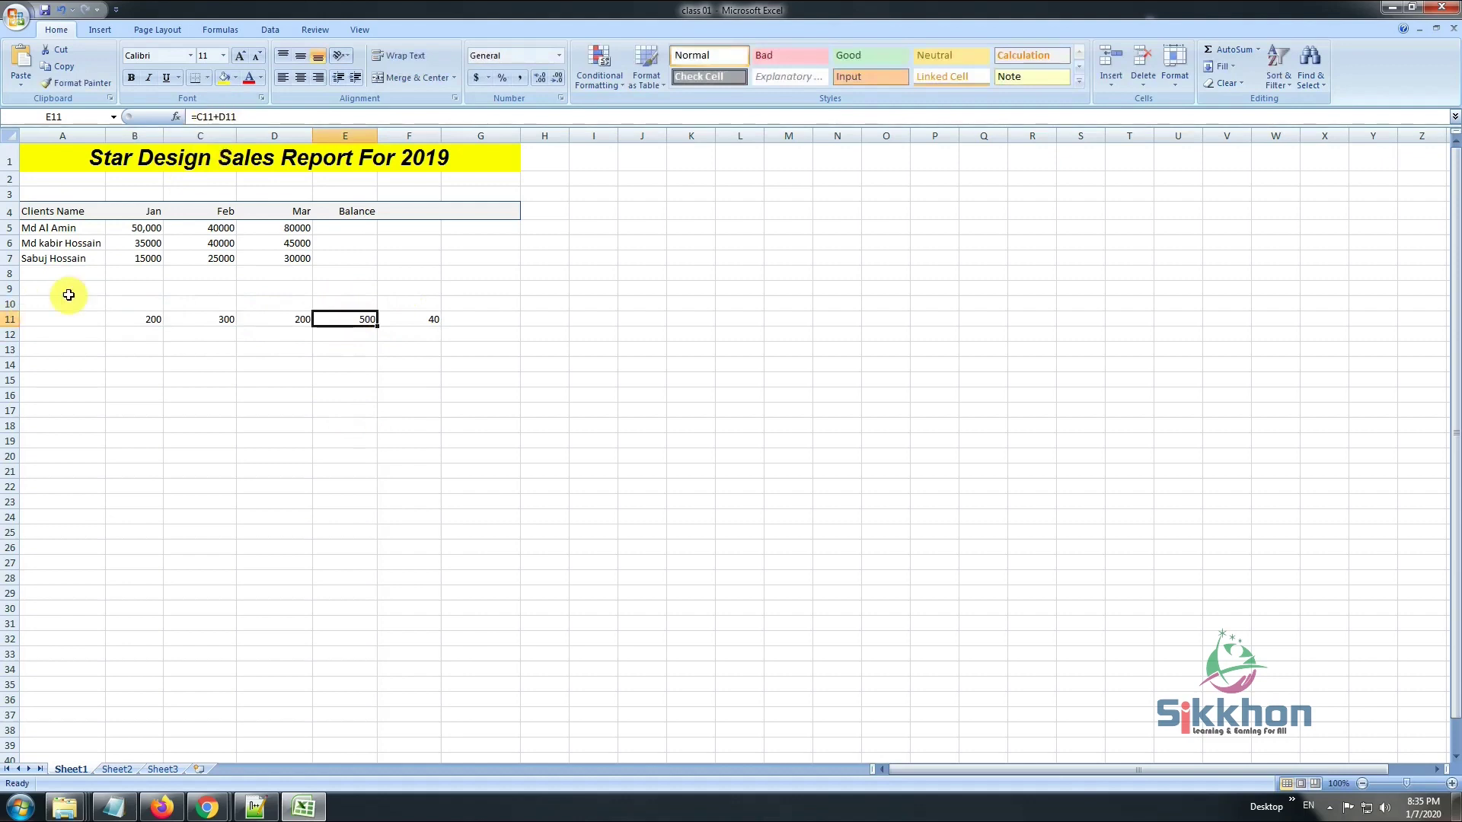
{"action": "left_click", "coordinate": [137, 320]}
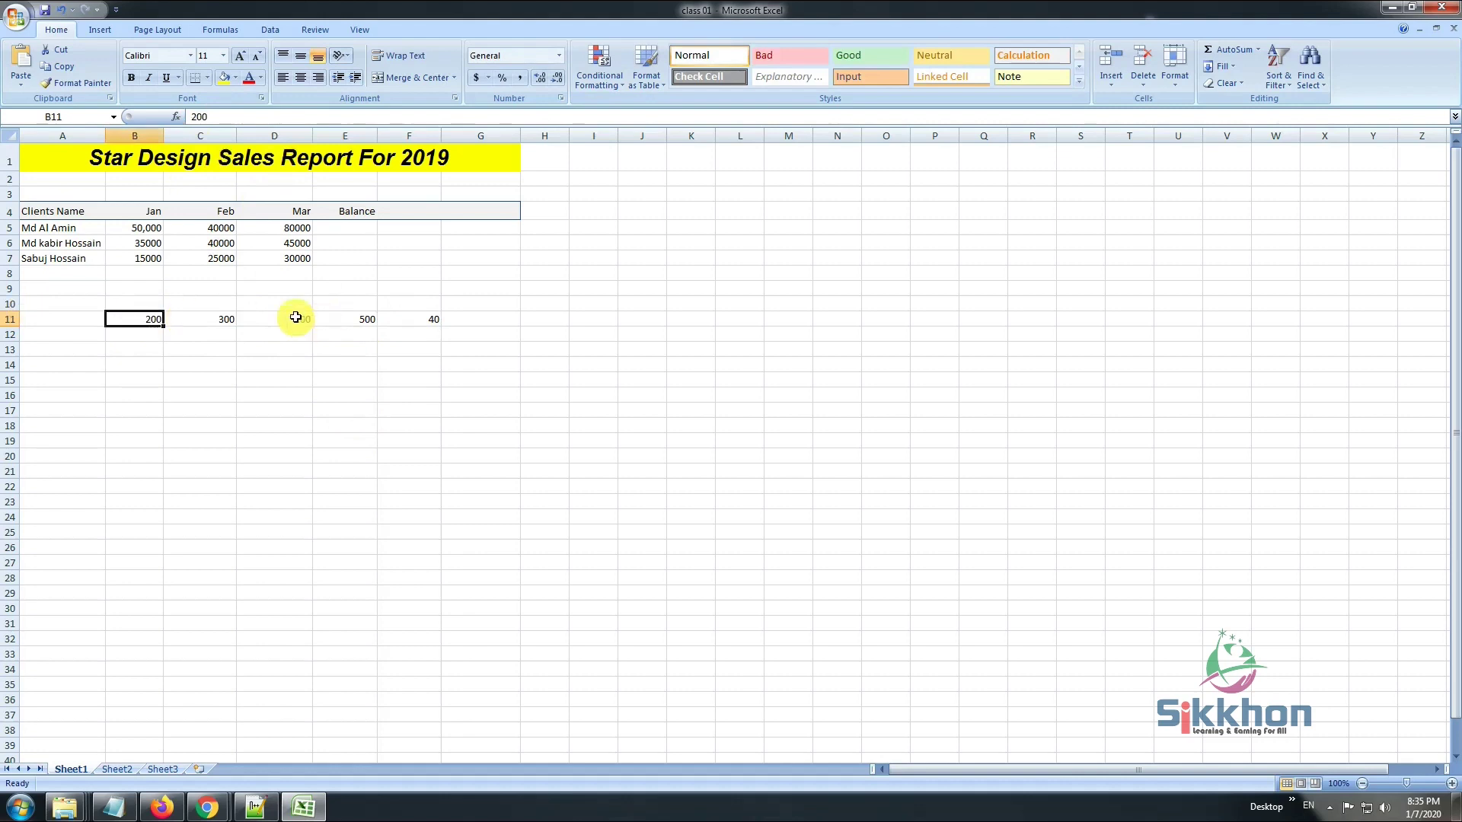
- Extend E11's formula to =B11+C11+D11 so it shows 700
{"action": "left_click", "coordinate": [363, 319]}
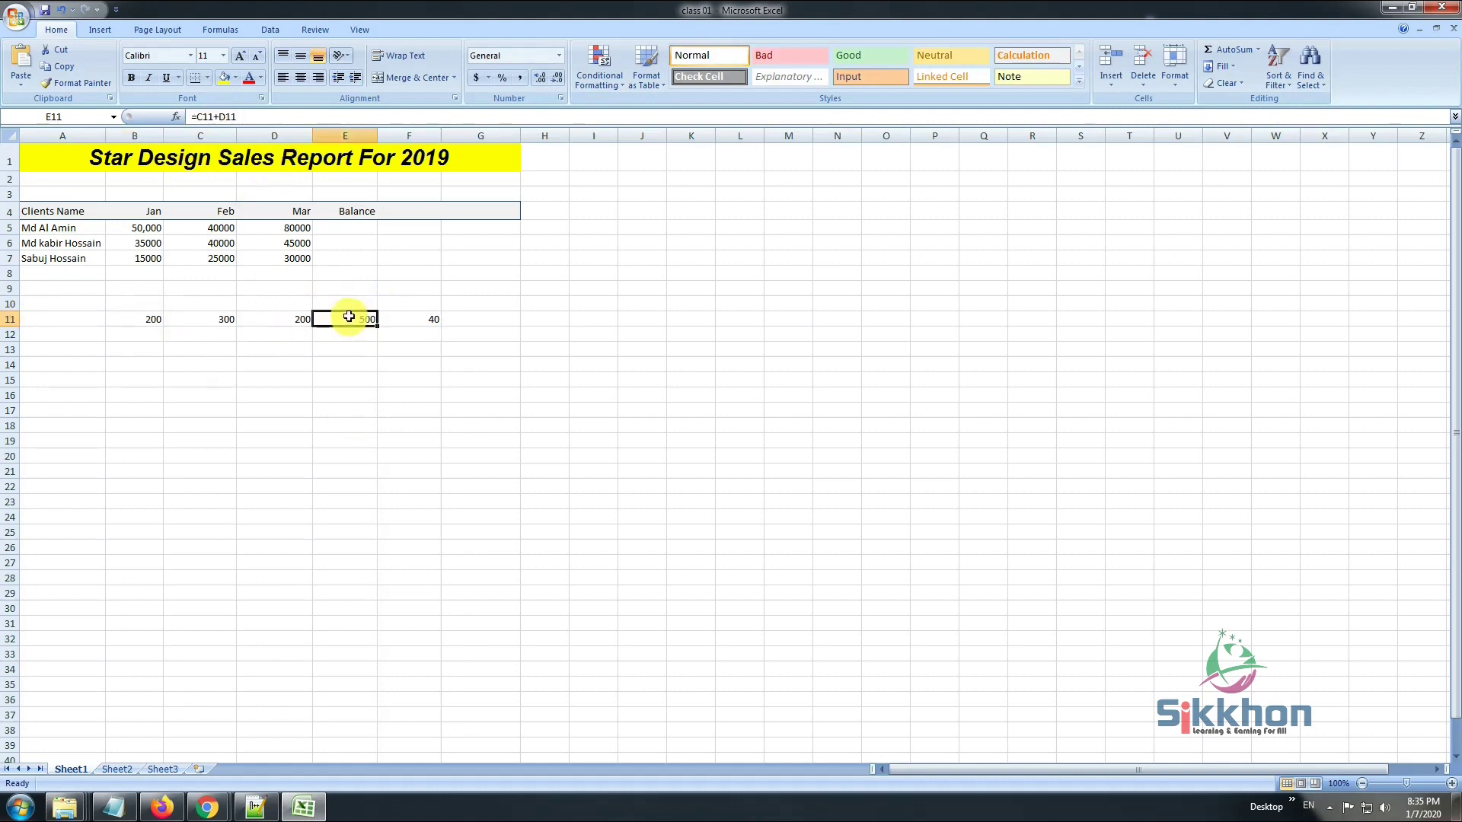
{"action": "double_click", "coordinate": [350, 318]}
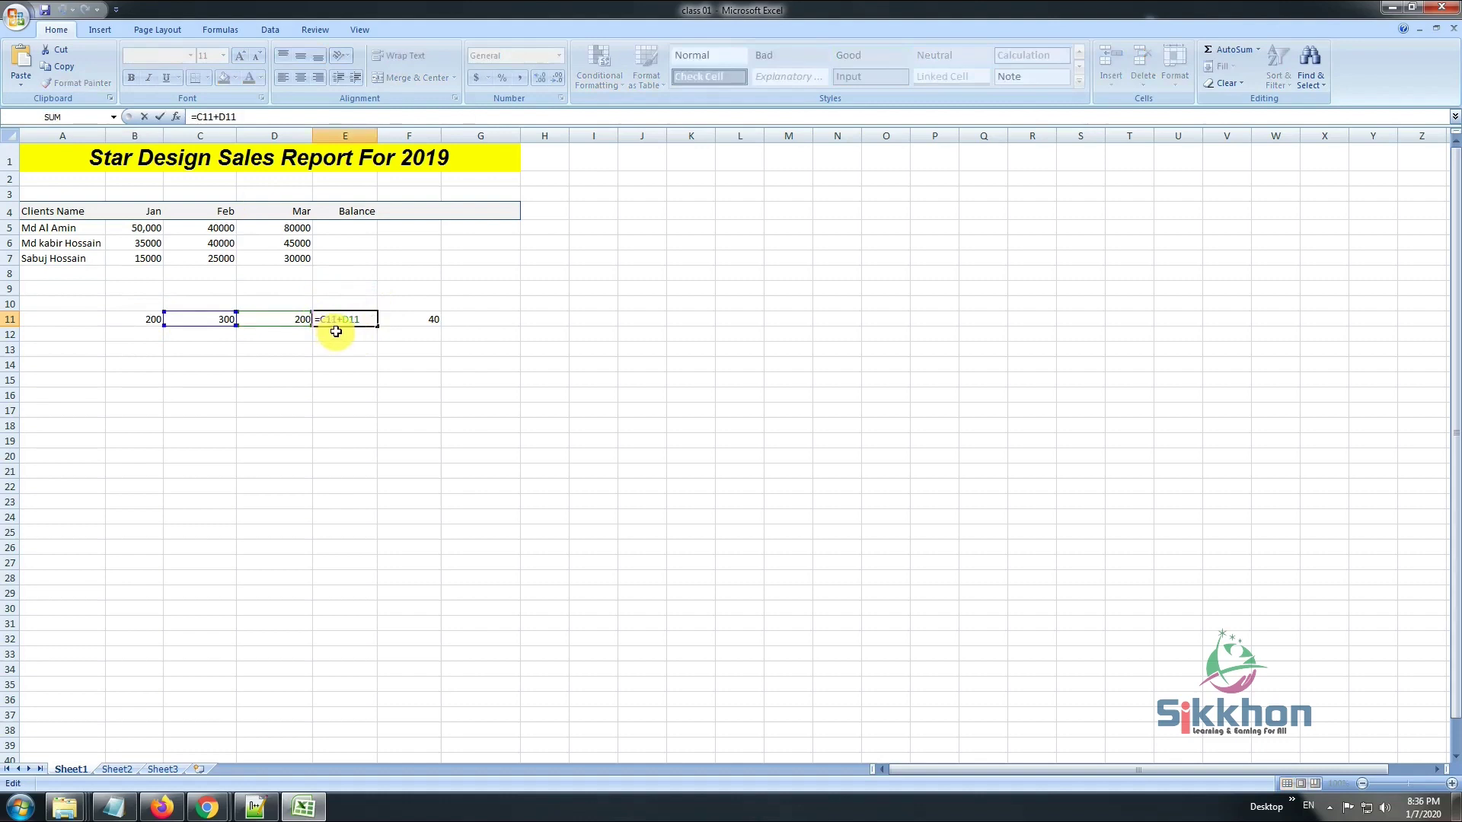
{"action": "type", "text": "b11+"}
{"action": "key", "text": "Return"}
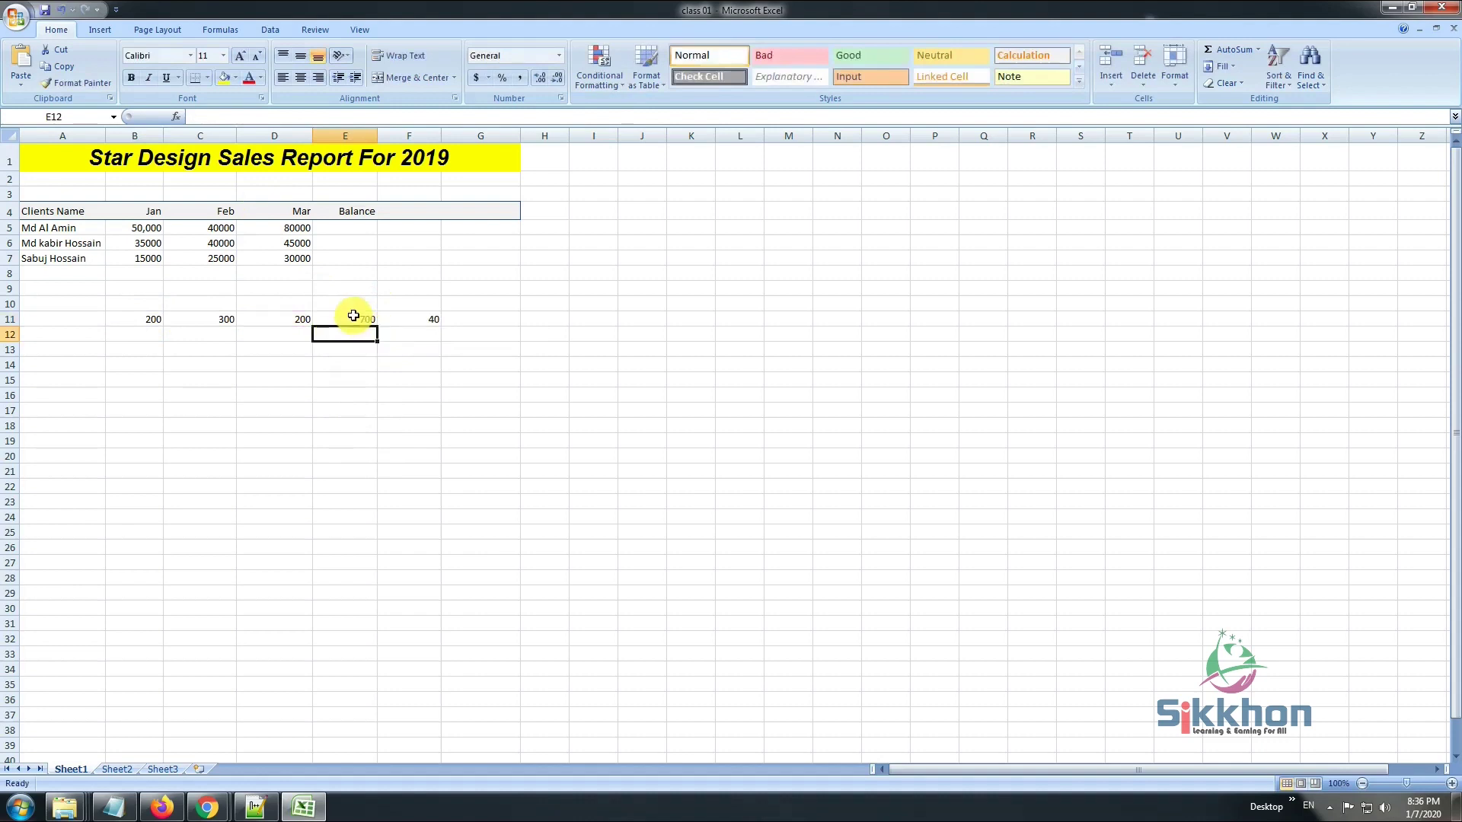
{"action": "left_click", "coordinate": [353, 319]}
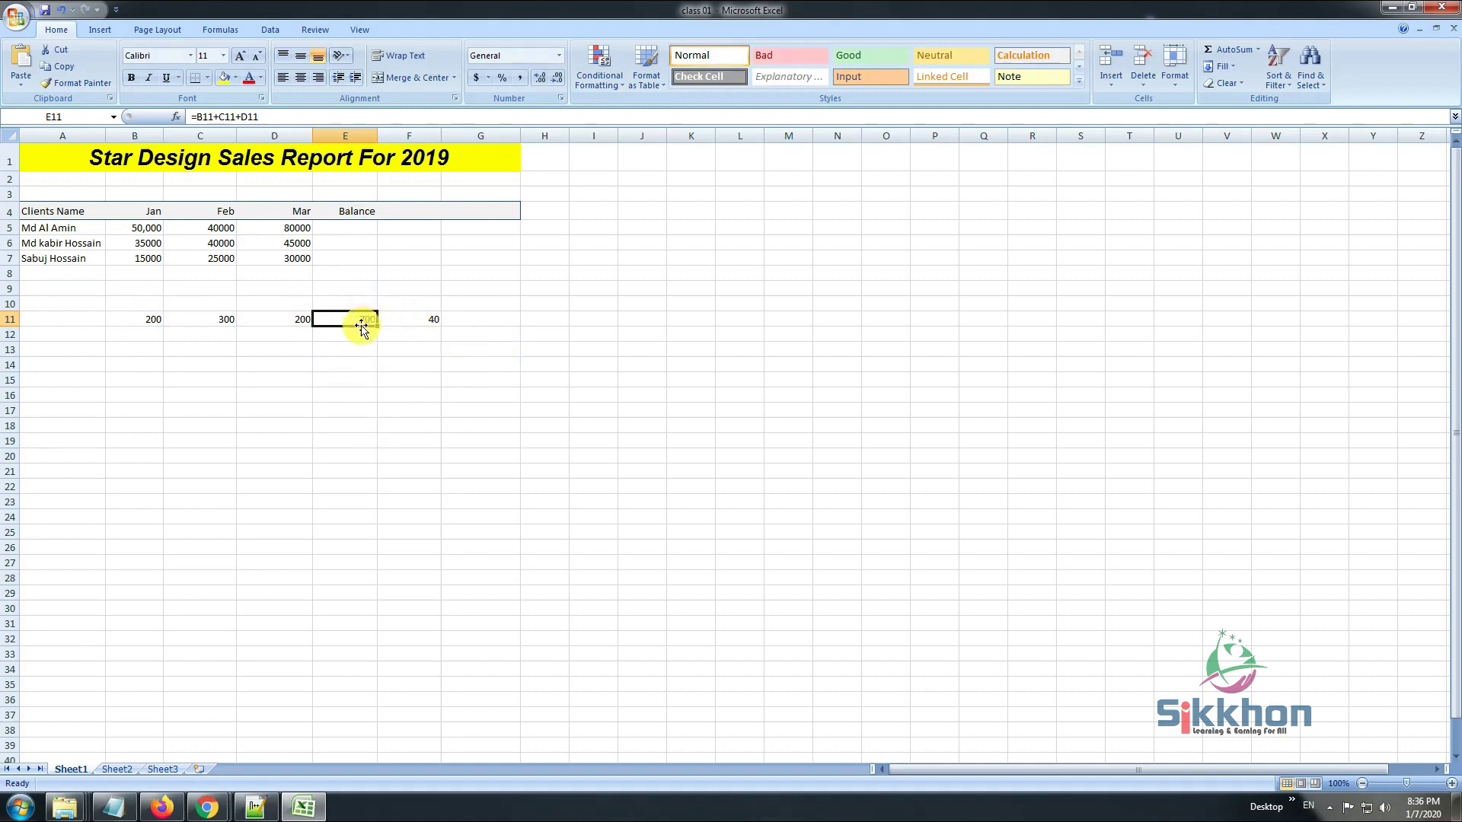
- Review the Jan sales figures and apply Ctrl+Shift+1 number formatting to B5's 50,000
{"action": "left_click", "coordinate": [135, 225]}
{"action": "key", "text": "Down"}
{"action": "key", "text": "Down"}
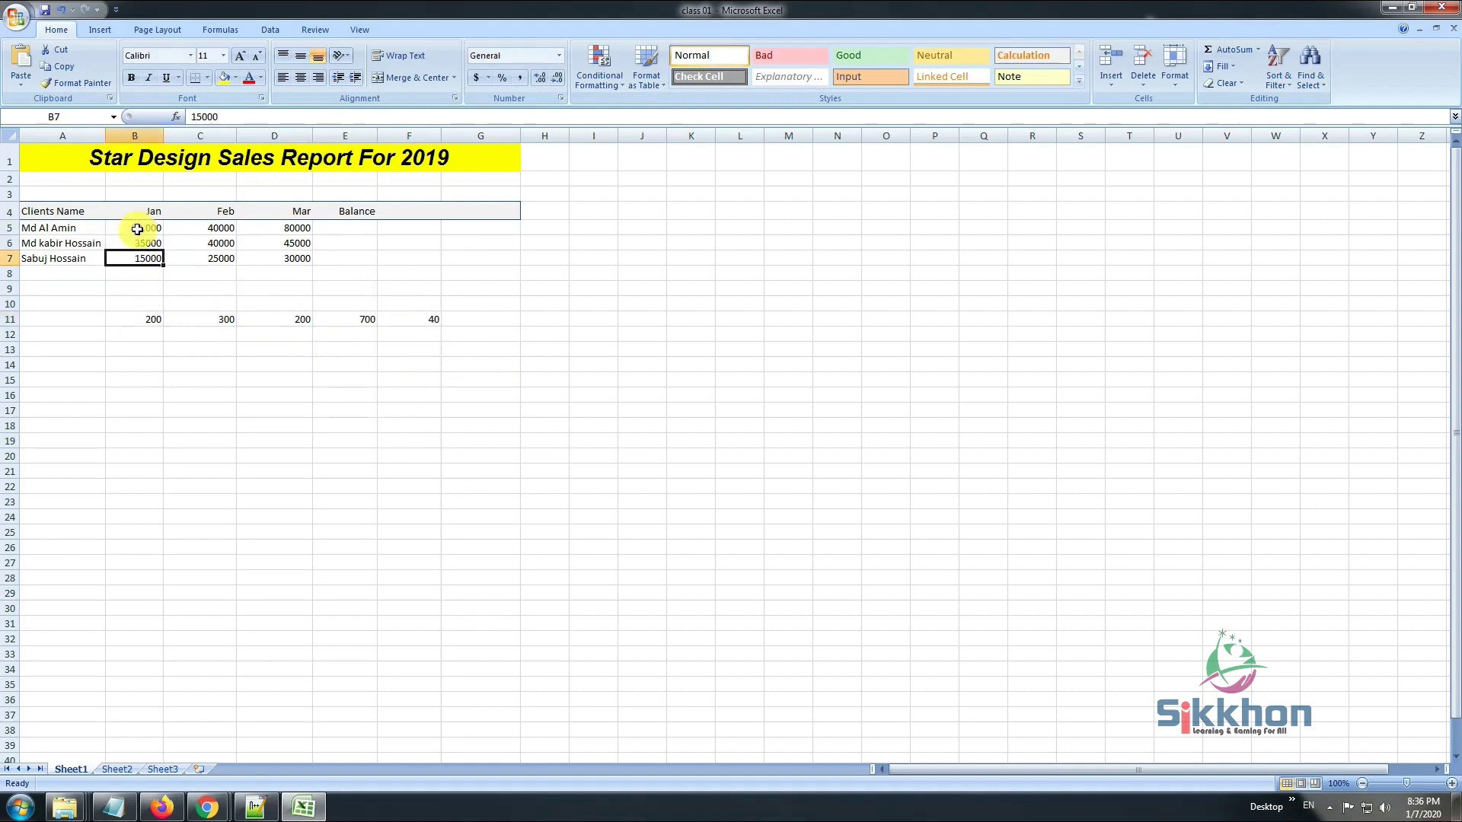
{"action": "left_click", "coordinate": [141, 225]}
{"action": "key", "text": "ctrl+shift+1"}
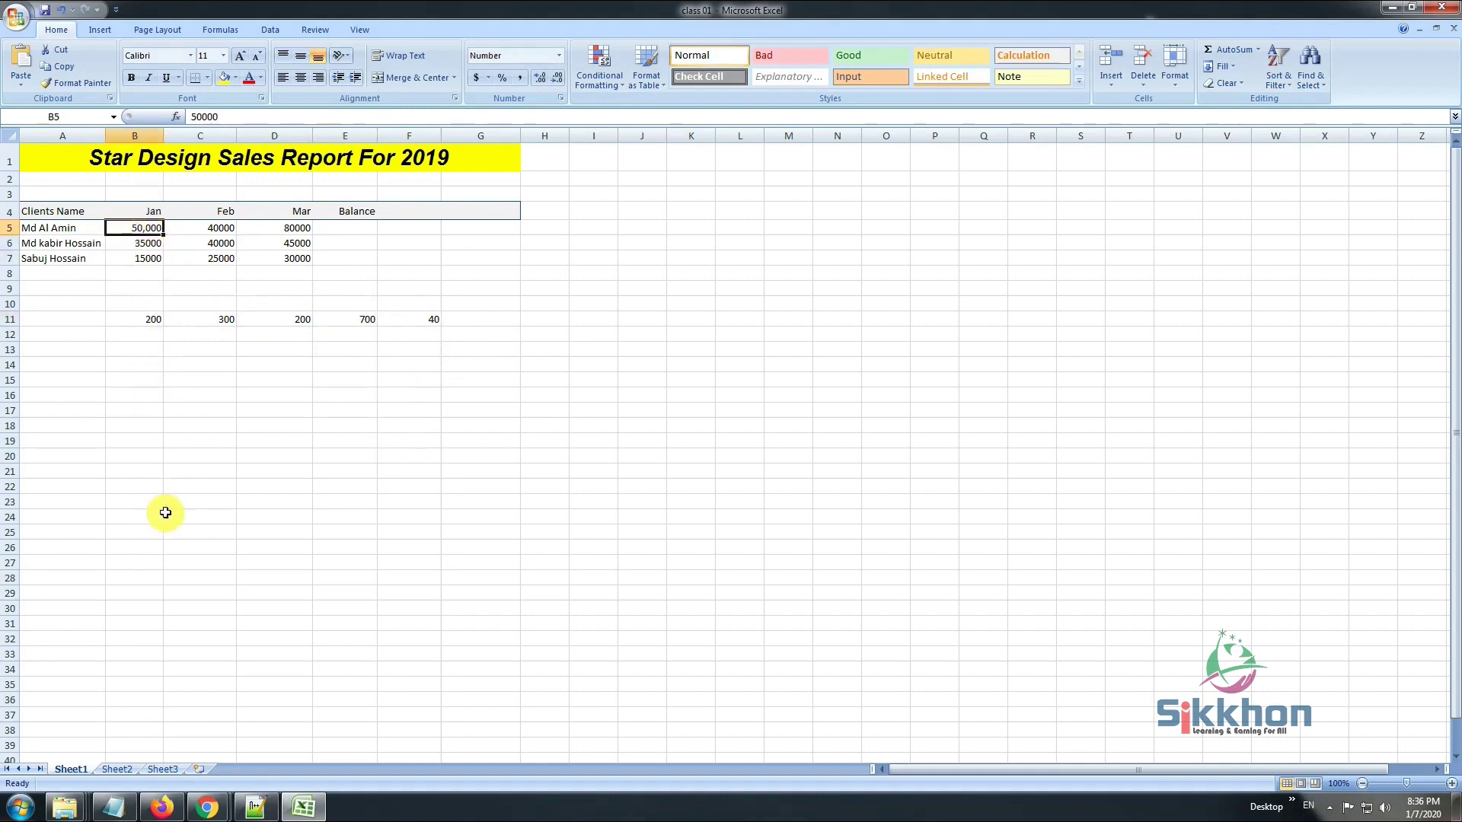
- Delete the practice values in A11:G11, then select Balance cell E5
{"action": "left_click", "coordinate": [369, 319]}
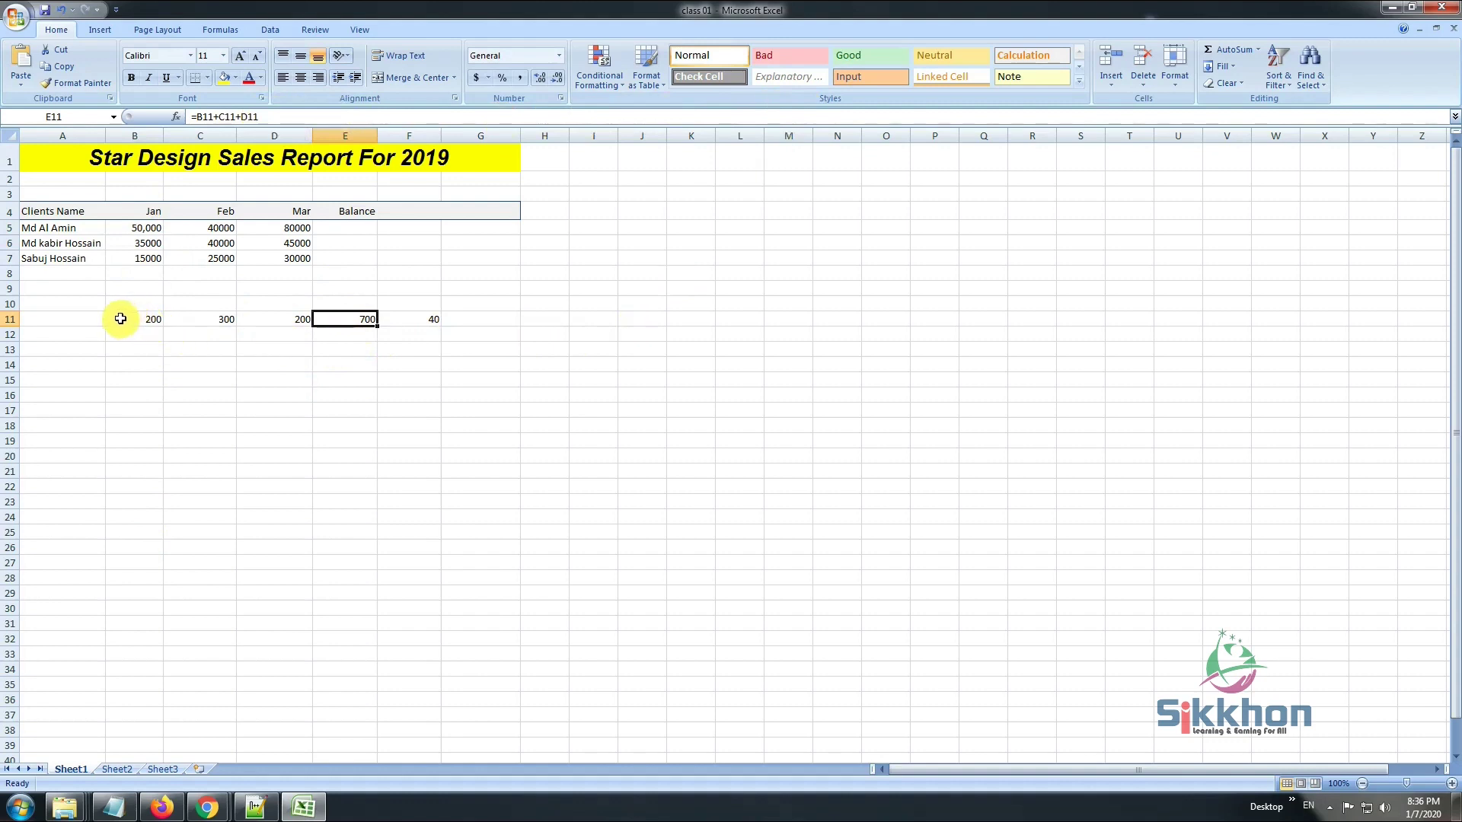
{"action": "left_click_drag", "start_coordinate": [72, 319], "coordinate": [464, 319]}
{"action": "key", "text": "Delete"}
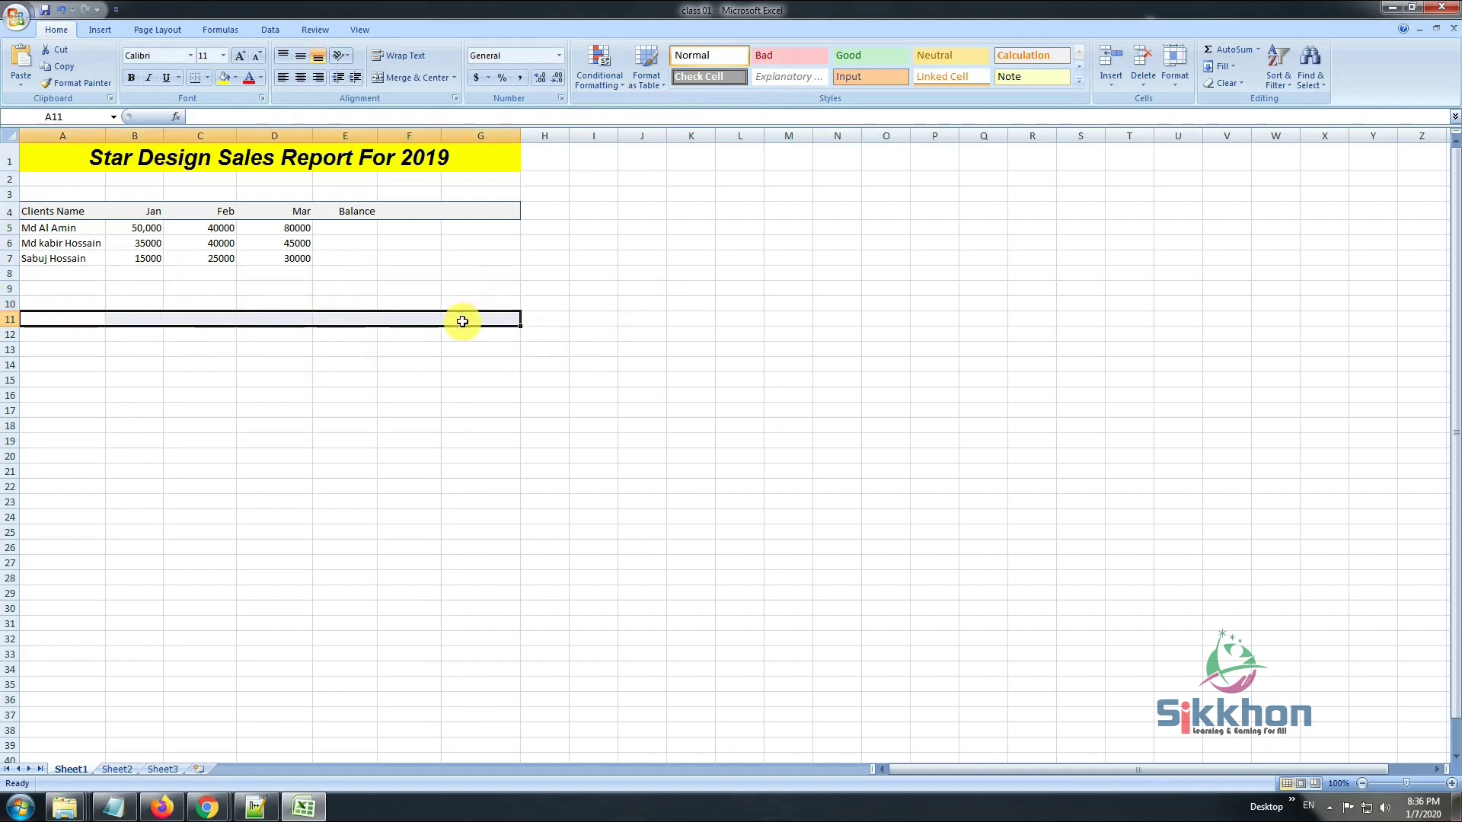
{"action": "left_click", "coordinate": [140, 225]}
{"action": "left_click", "coordinate": [145, 244]}
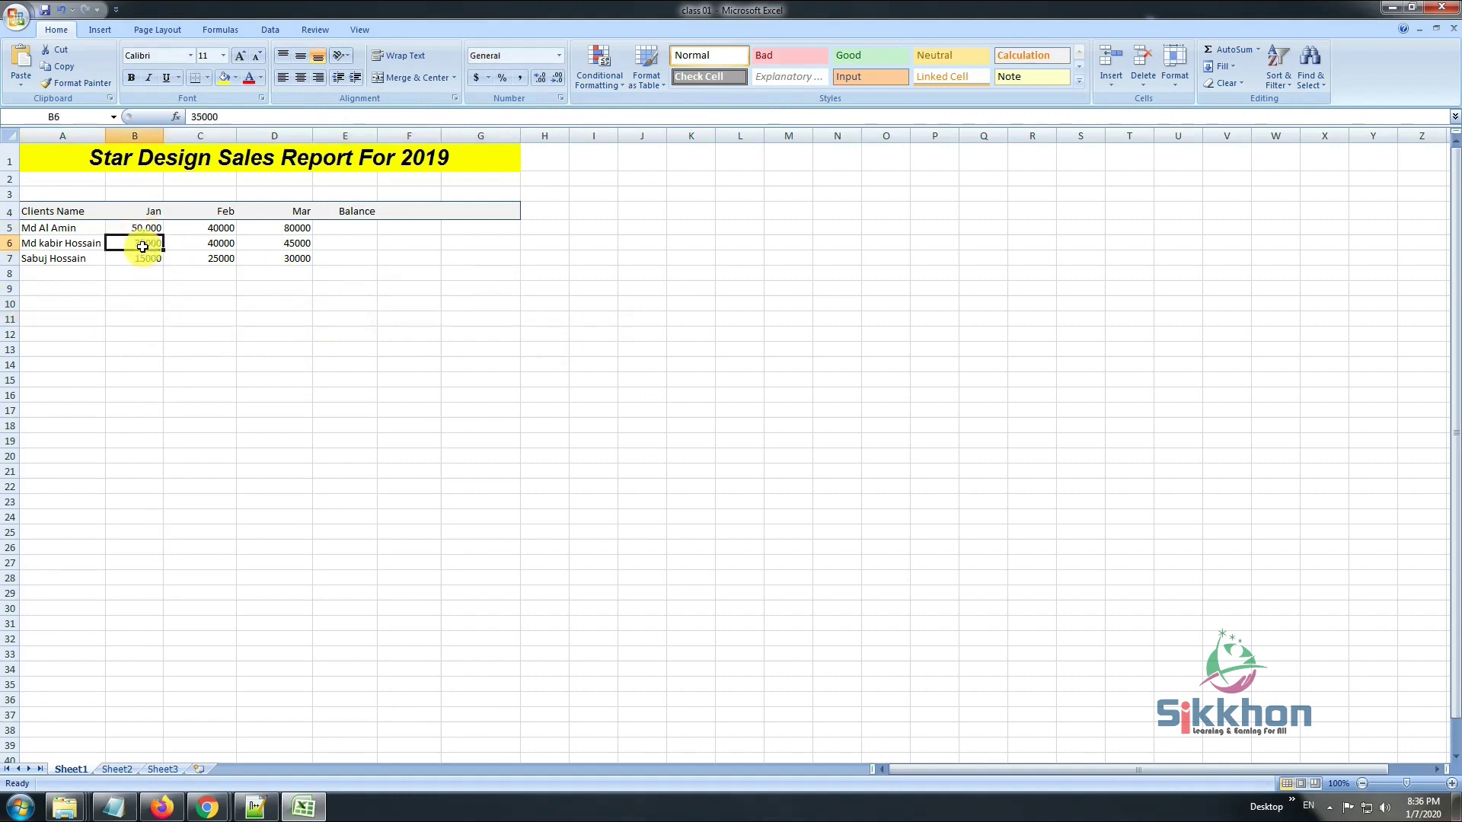
{"action": "left_click", "coordinate": [150, 272]}
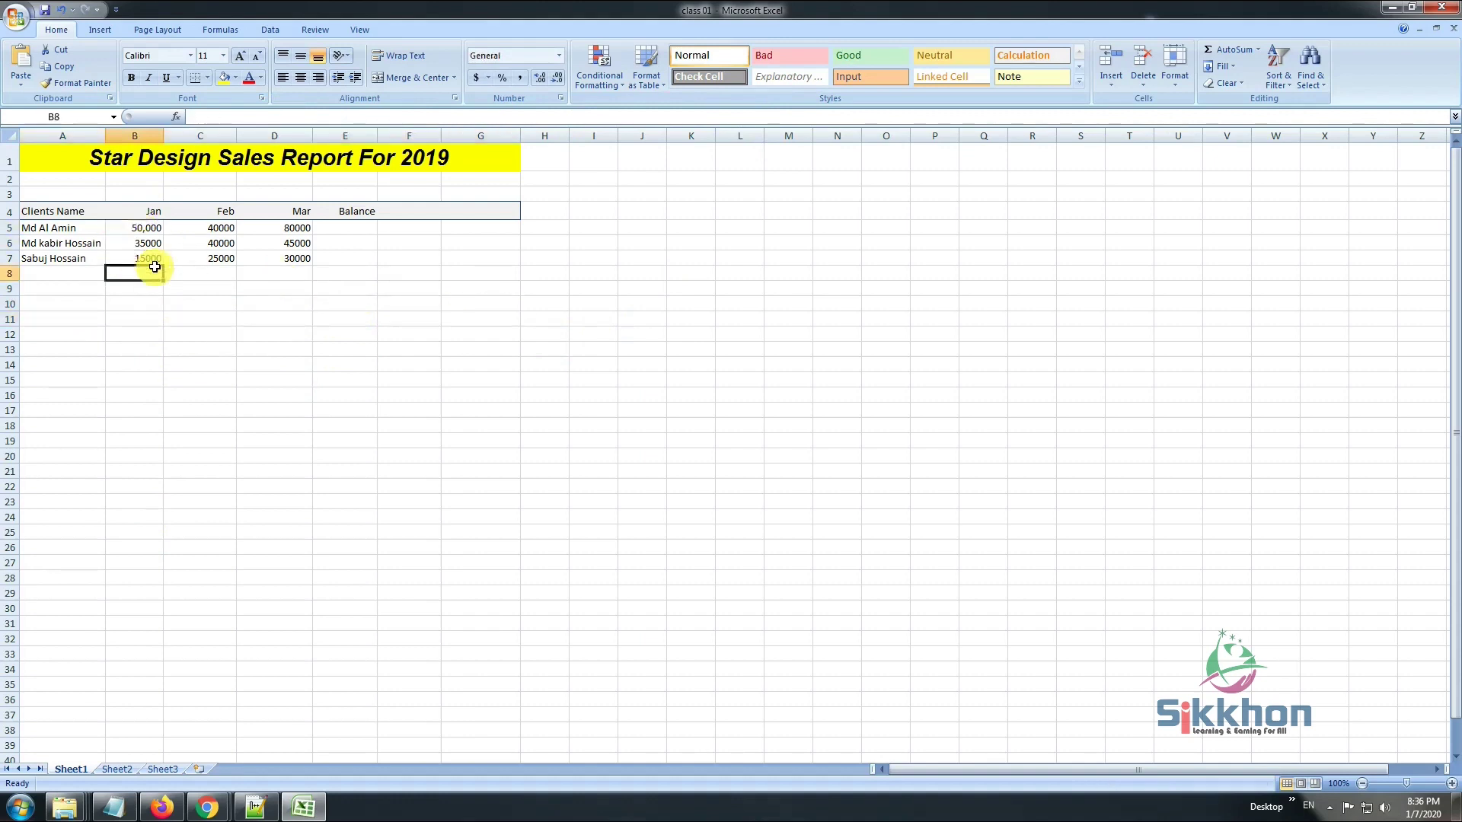
{"action": "left_click", "coordinate": [299, 225]}
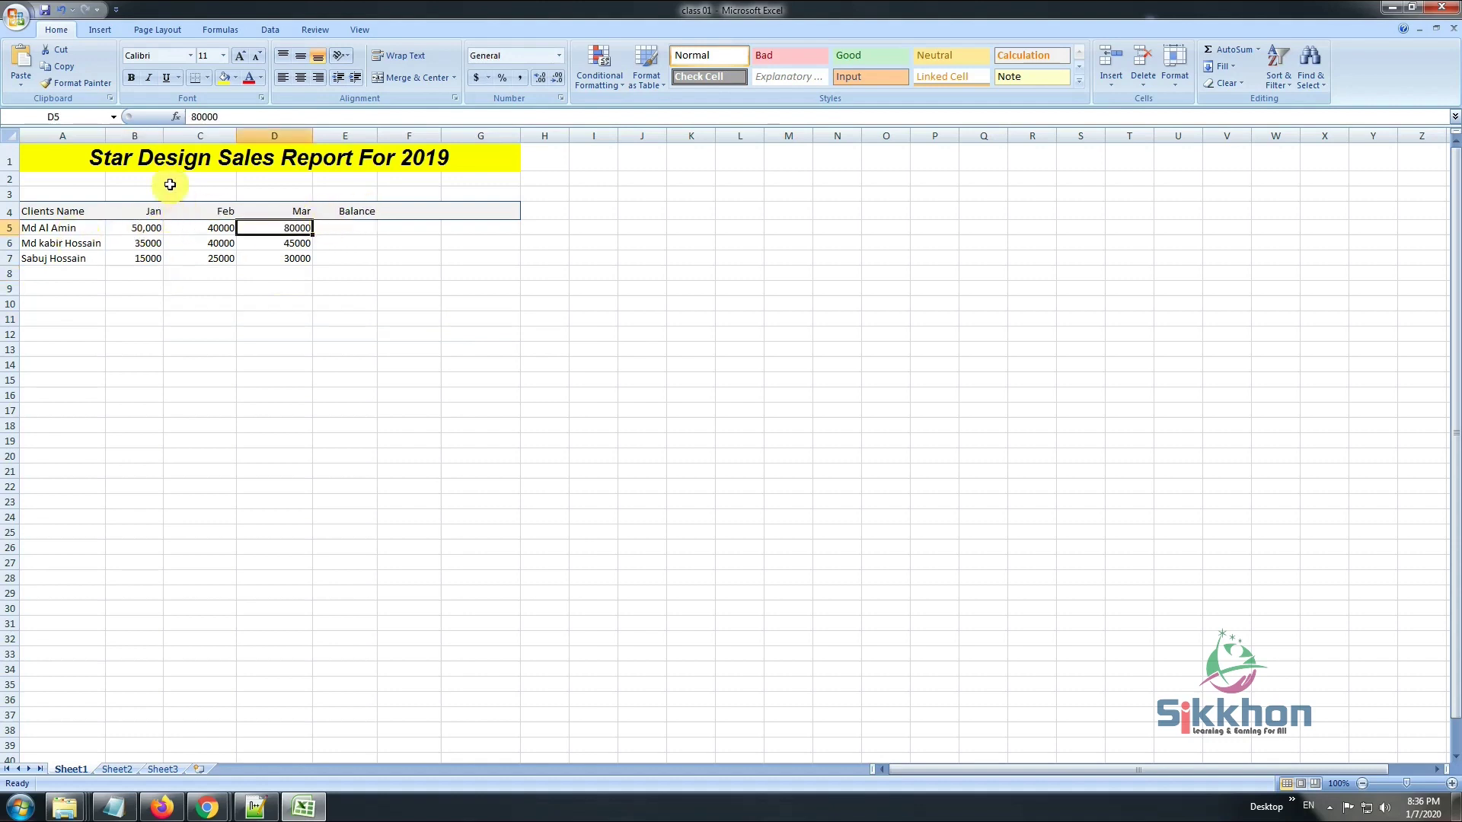
{"action": "left_click", "coordinate": [367, 227]}
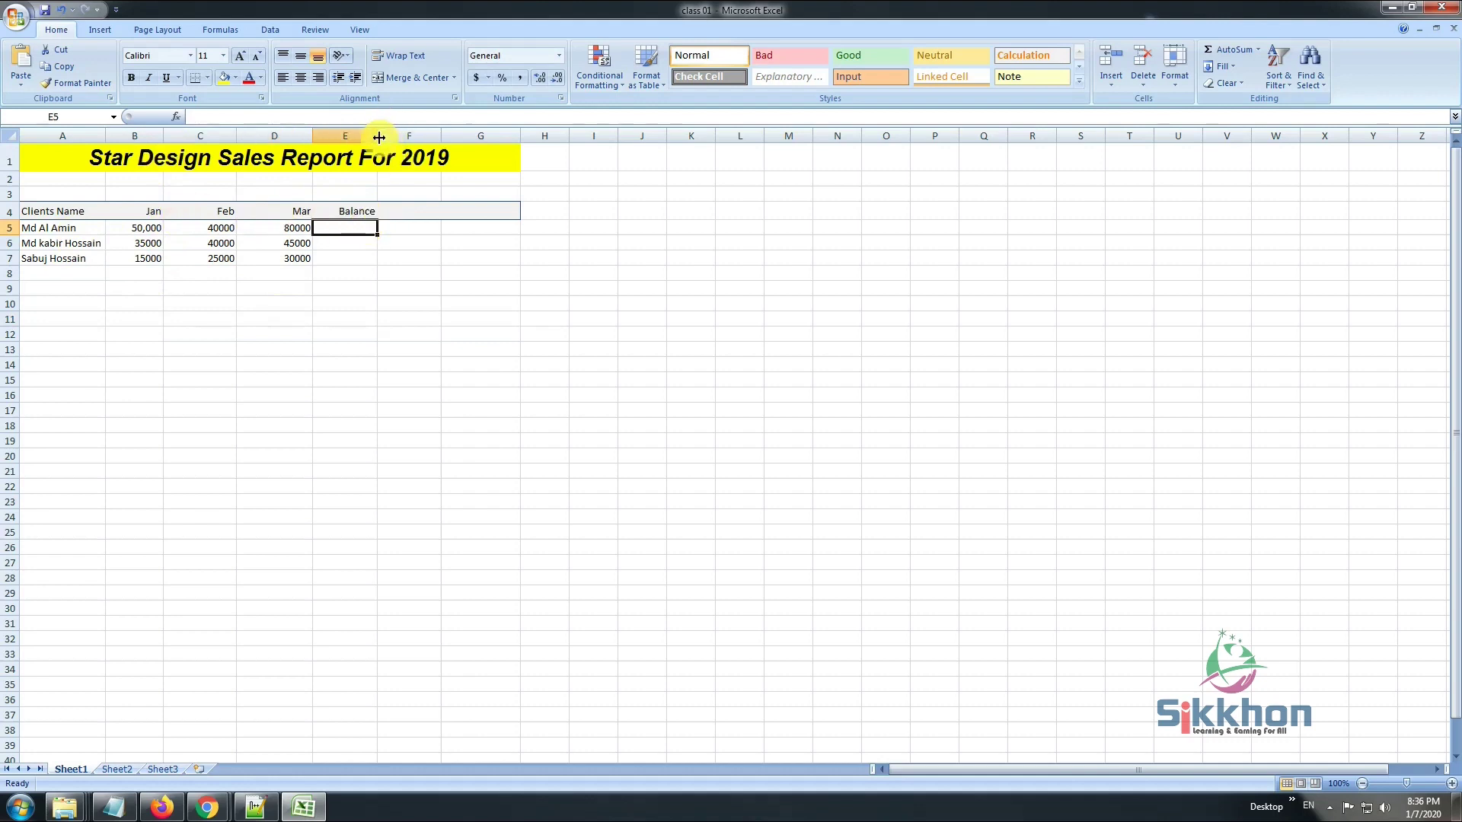
- Widen the Balance column and type =sum(b5+c5+d5) into E5
{"action": "left_click_drag", "start_coordinate": [377, 135], "coordinate": [405, 135]}
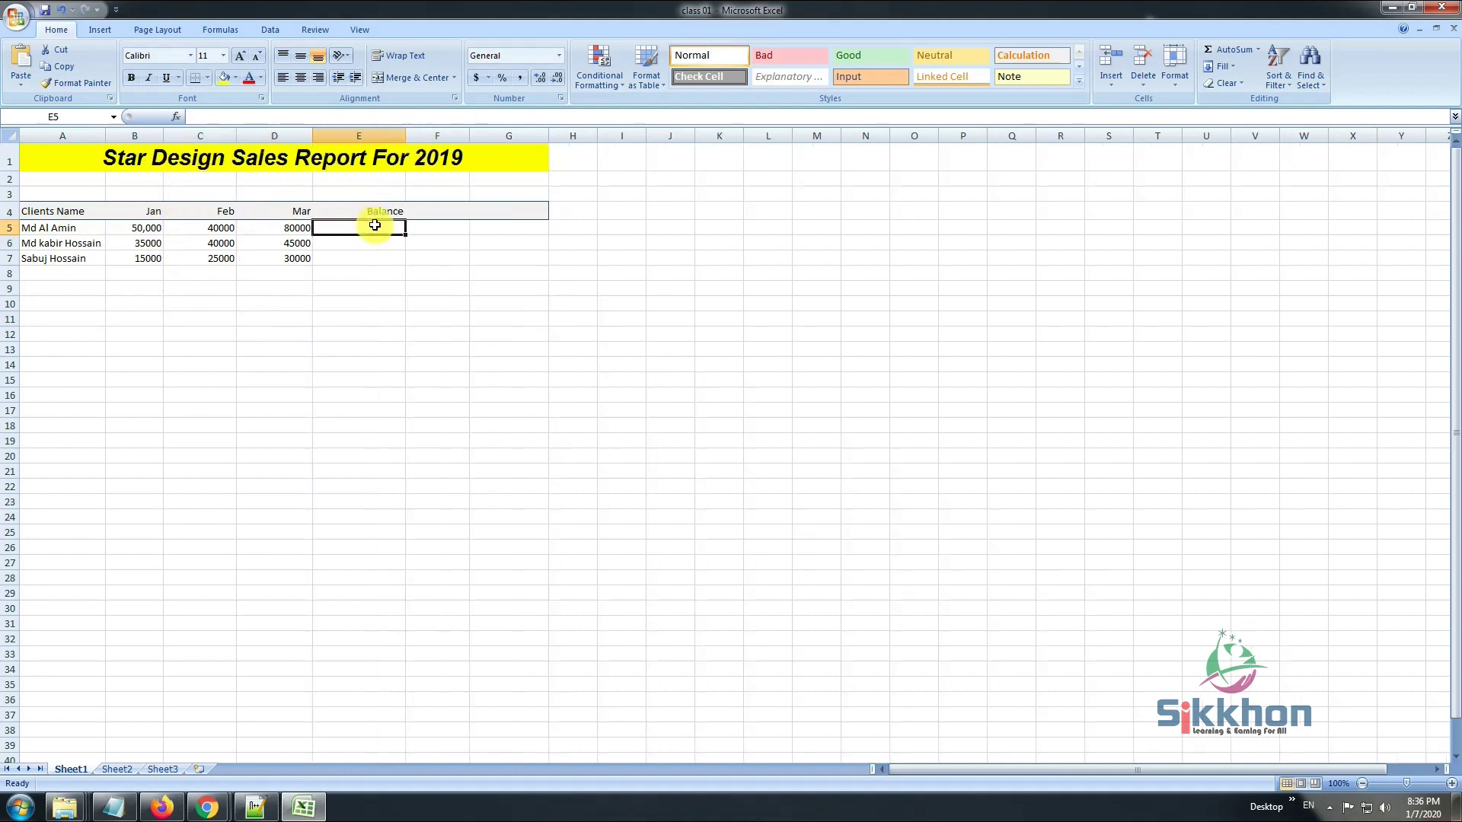
{"action": "type", "text": "="}
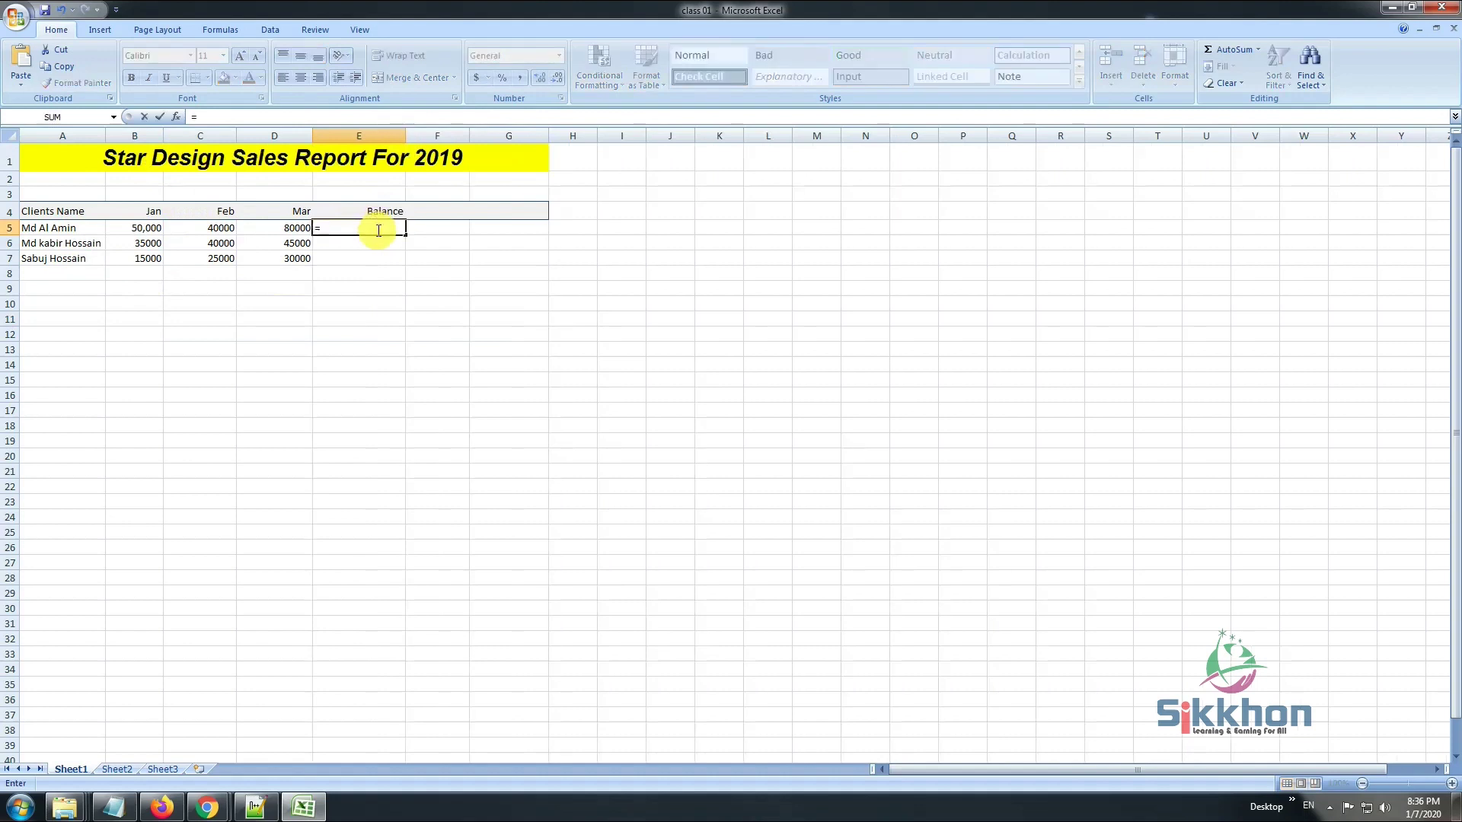
{"action": "type", "text": "sum"}
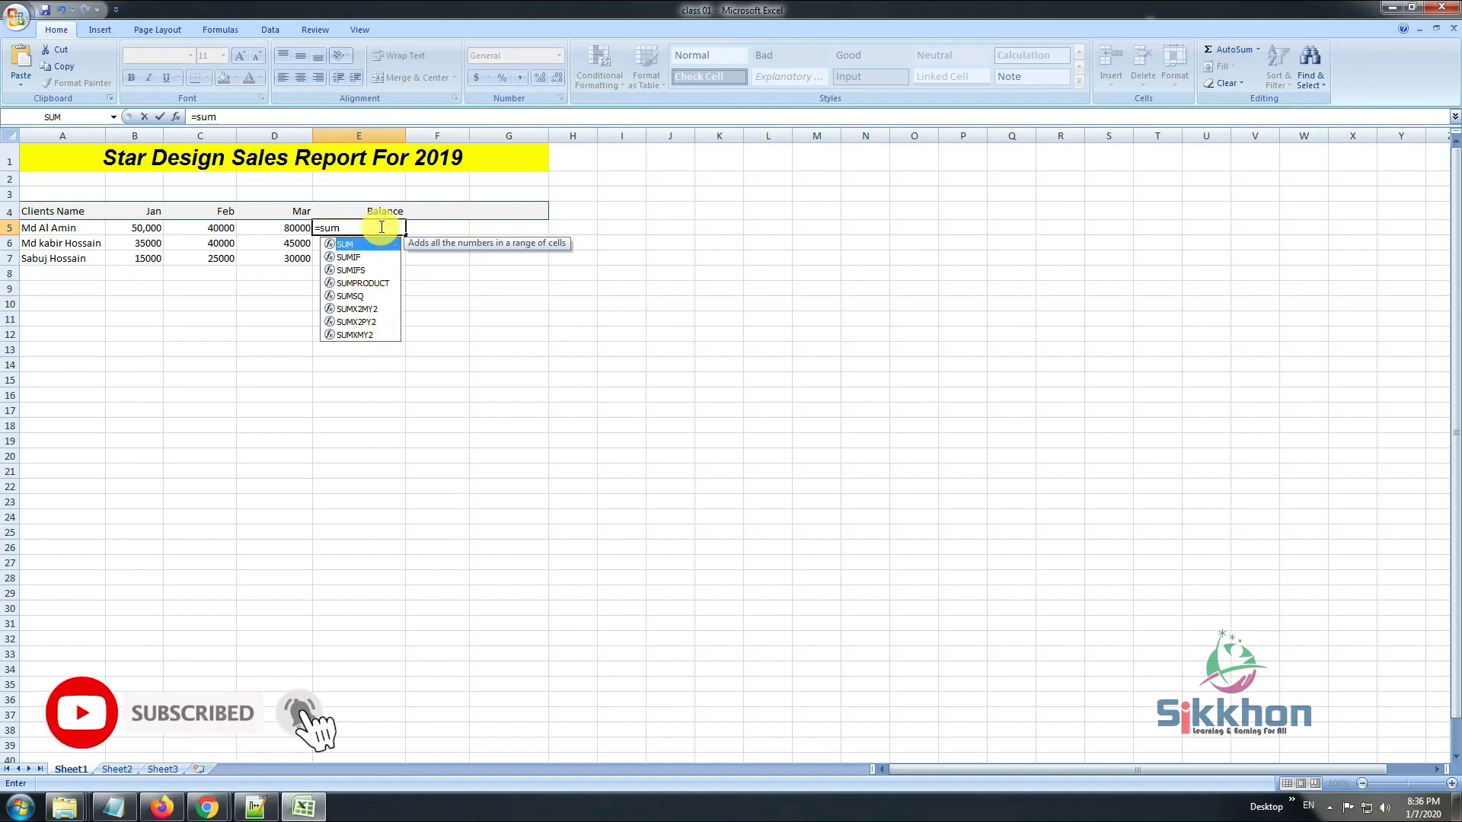
{"action": "type", "text": "("}
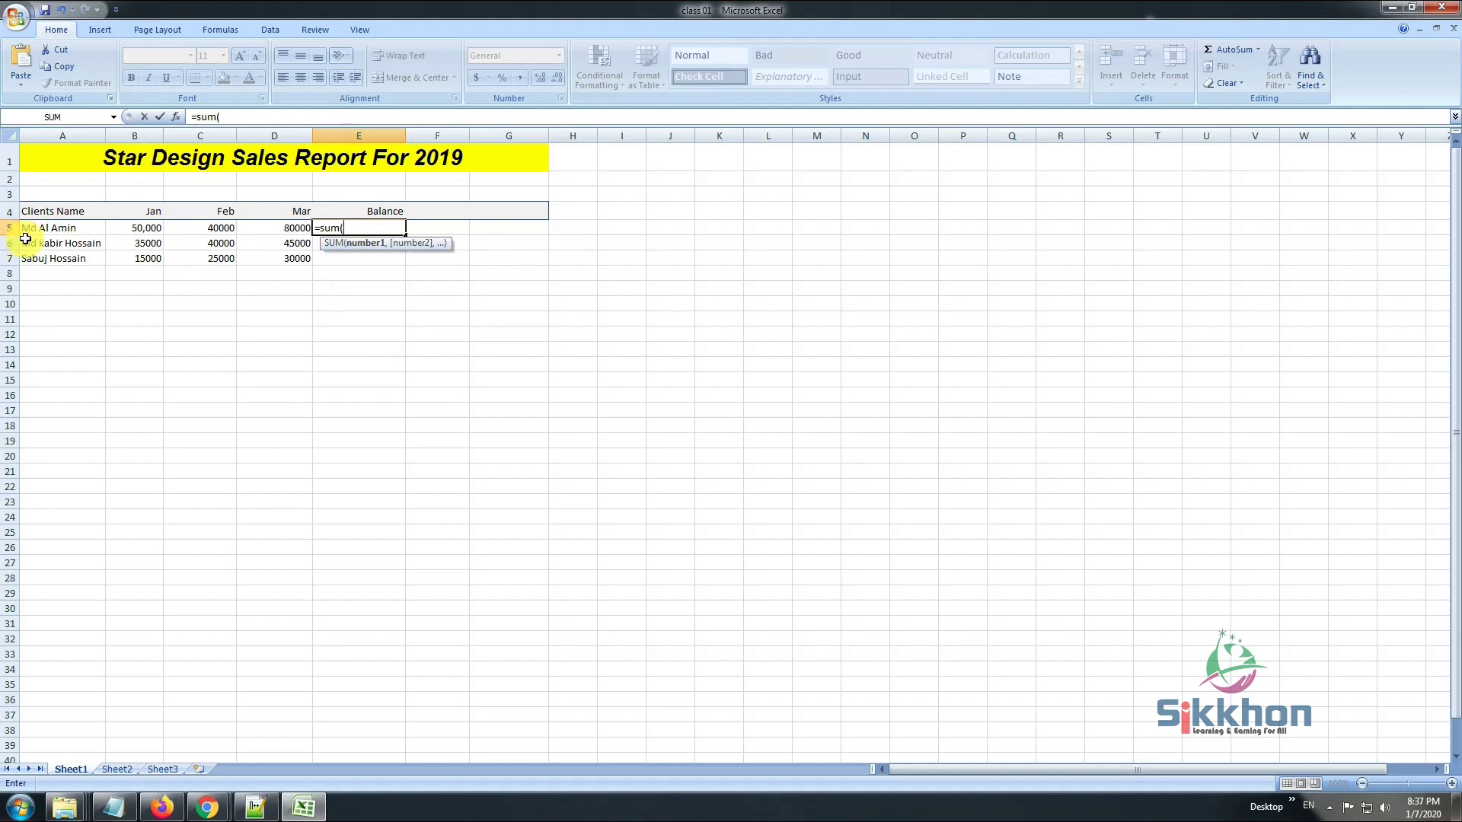
{"action": "type", "text": "b5+c5+d5"}
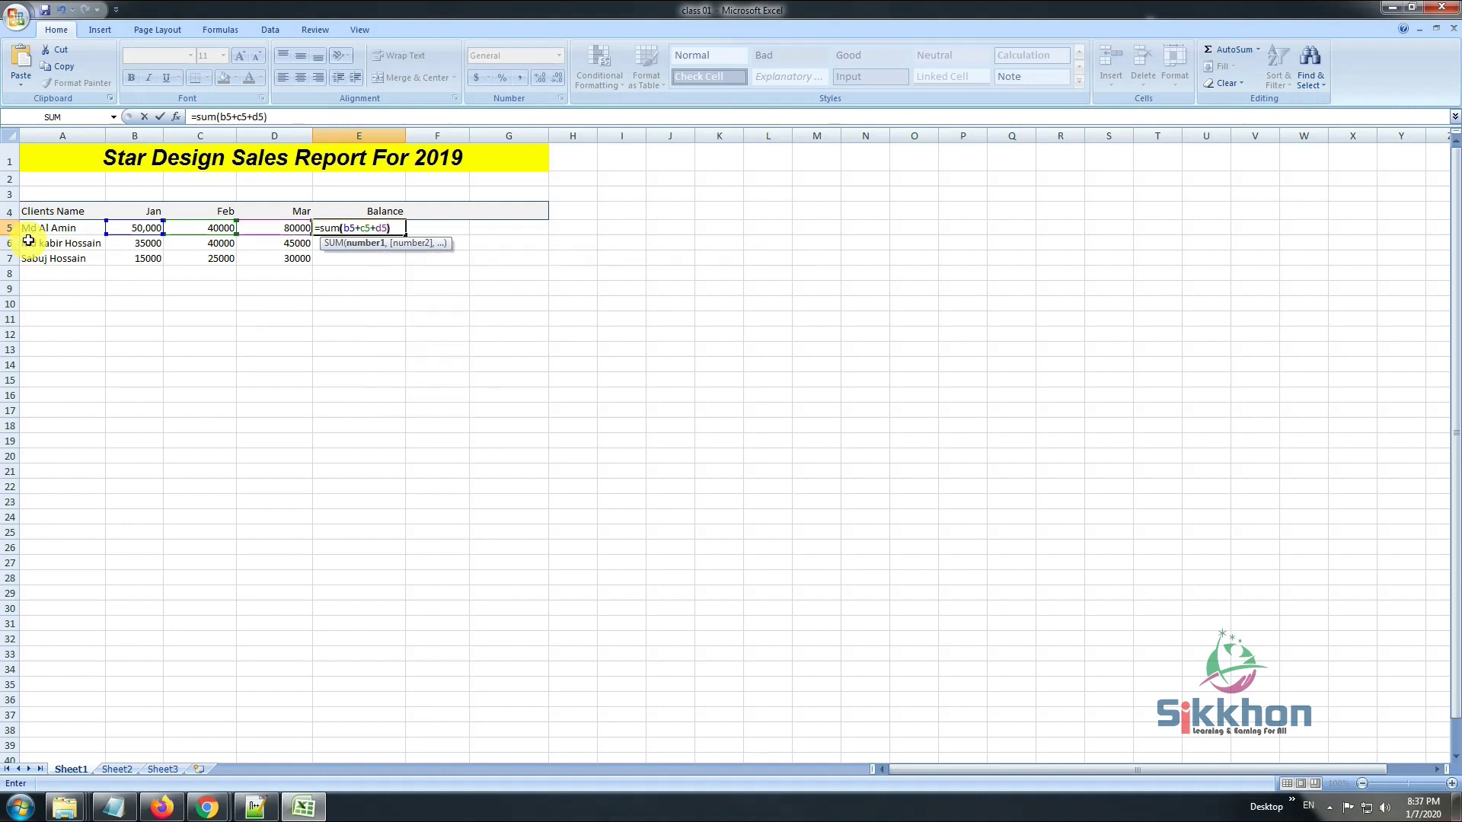
{"action": "type", "text": ")"}
- Commit E5's SUM formula and review the B5:D5 figures it adds
{"action": "key", "text": "Return"}
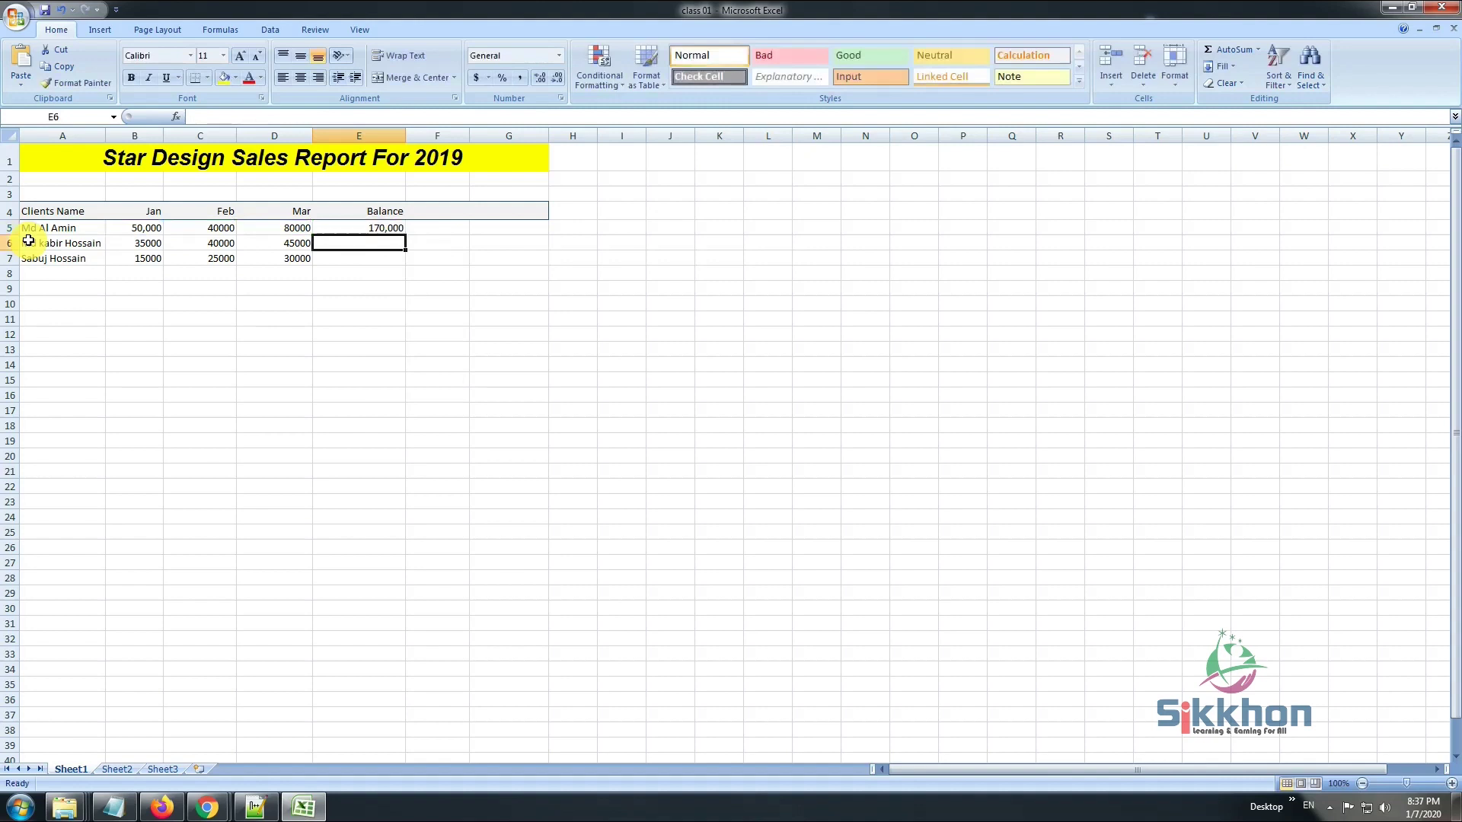
{"action": "left_click", "coordinate": [287, 229]}
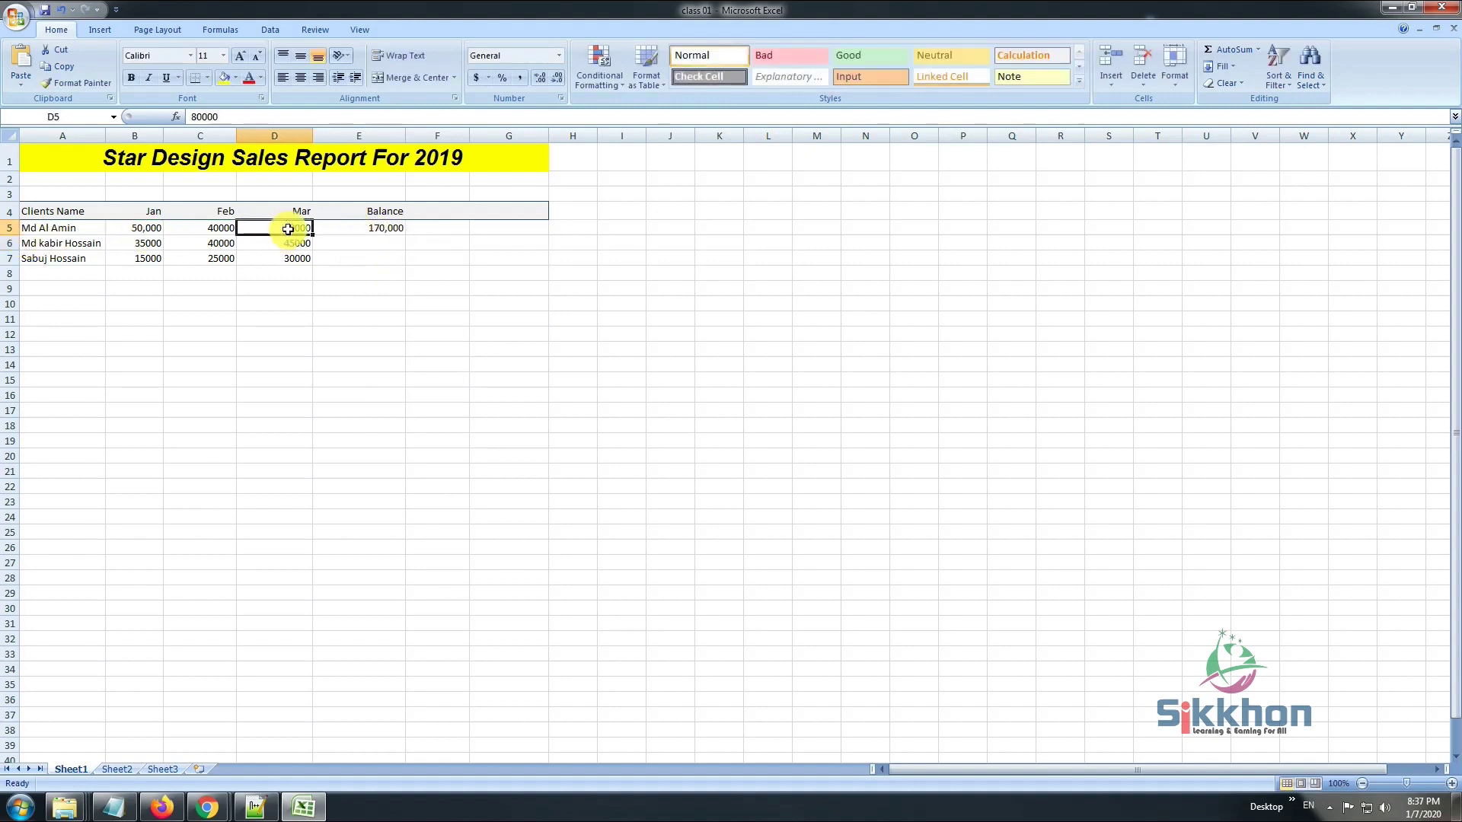
{"action": "left_click", "coordinate": [218, 229]}
{"action": "left_click", "coordinate": [134, 229]}
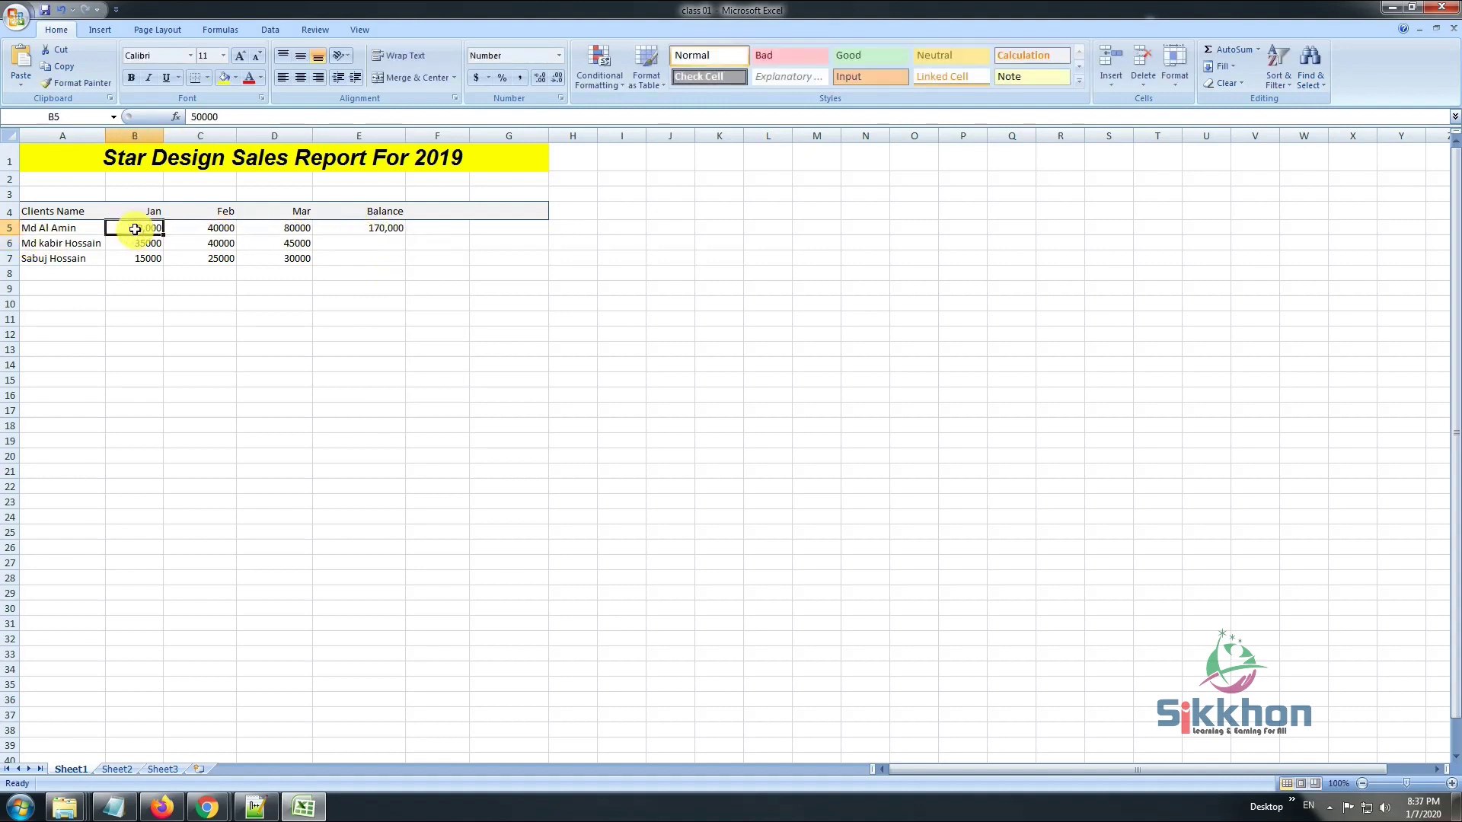
{"action": "left_click", "coordinate": [205, 228]}
{"action": "left_click", "coordinate": [287, 228]}
{"action": "left_click", "coordinate": [199, 228]}
{"action": "left_click", "coordinate": [147, 230]}
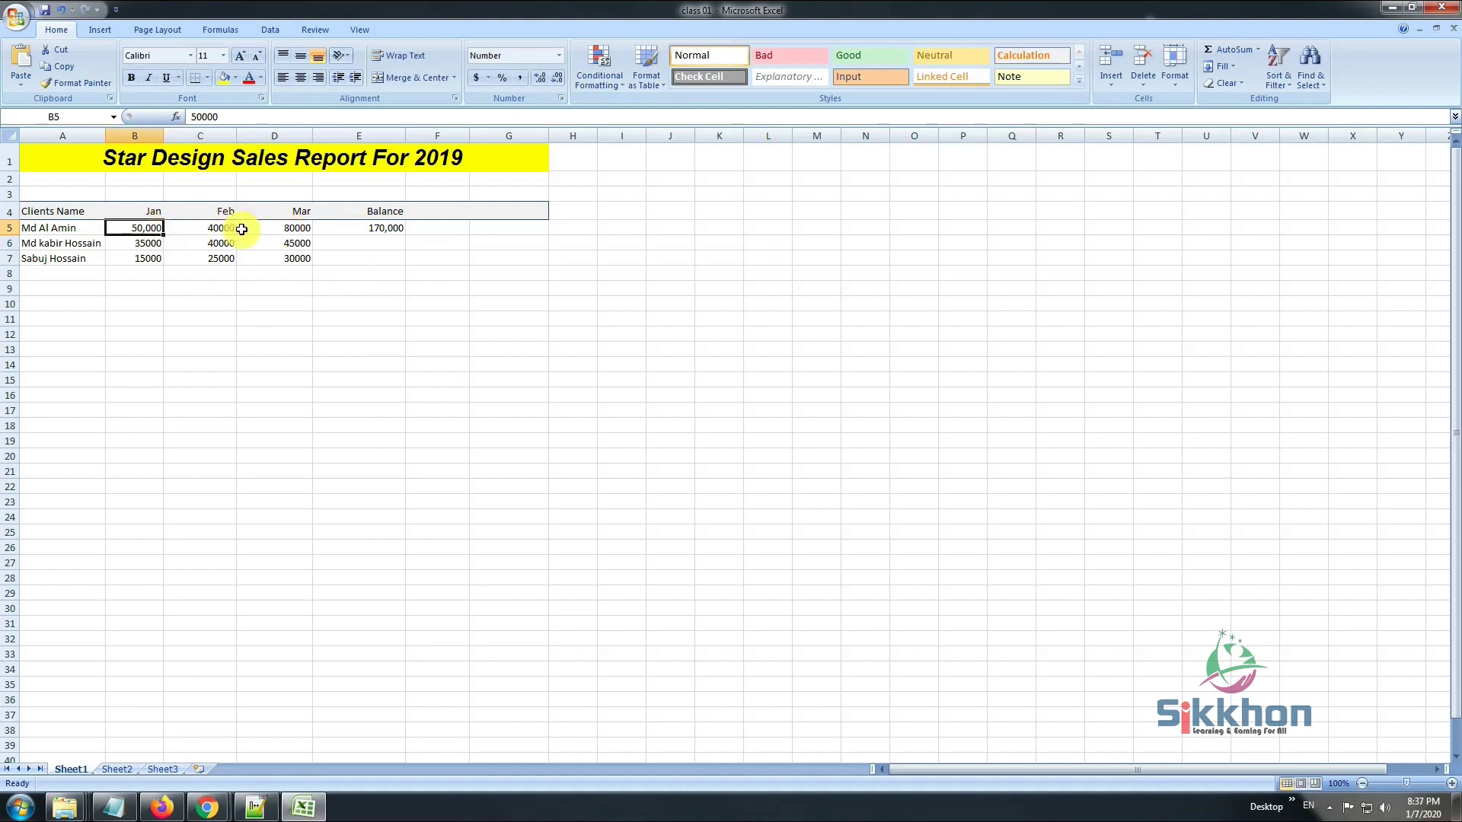
{"action": "left_click", "coordinate": [391, 227]}
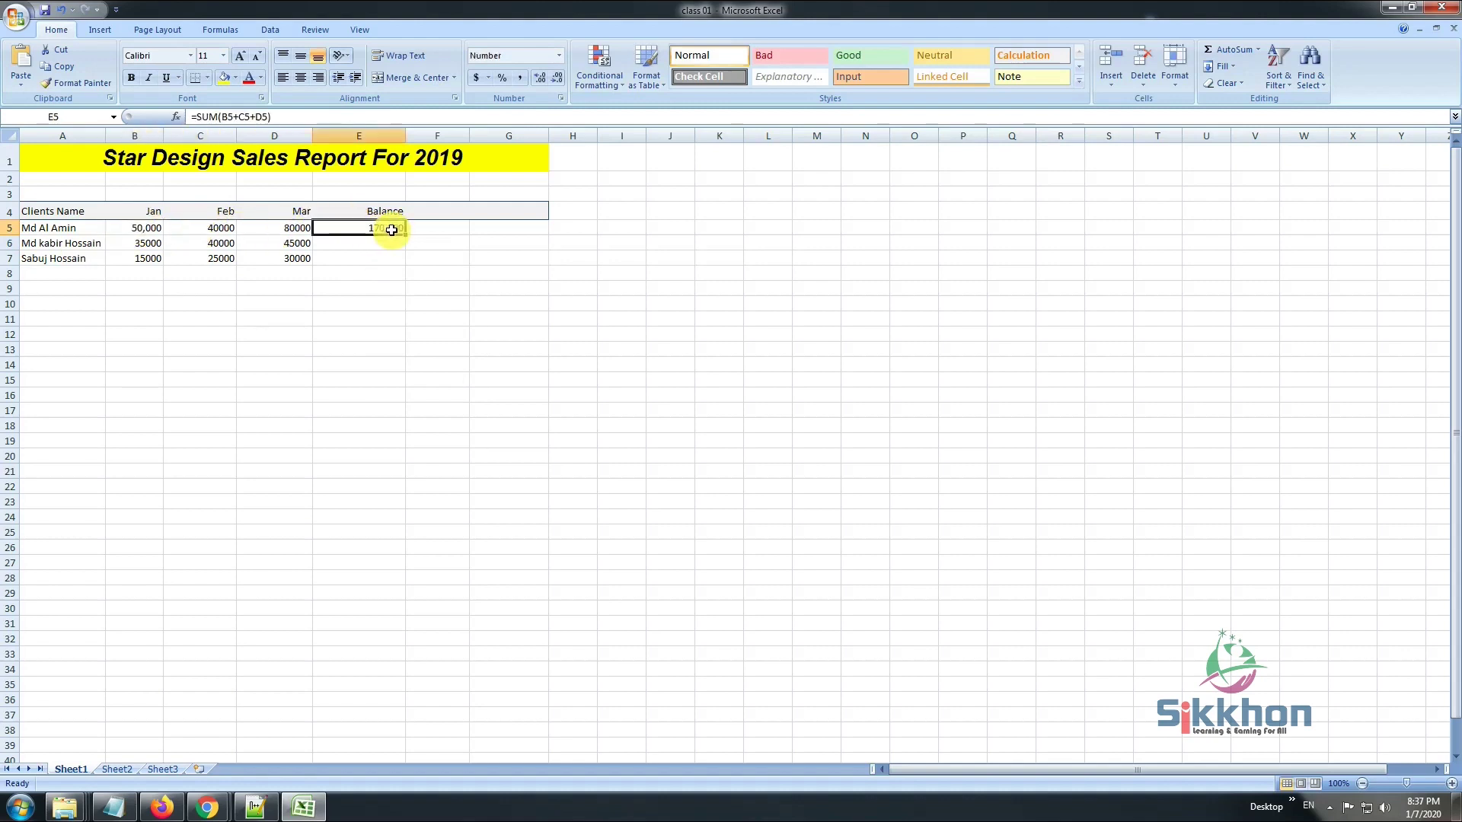
- Change C5's Feb sales from 40000 to 60000, updating E5's Balance to 190,000
{"action": "left_click", "coordinate": [217, 230]}
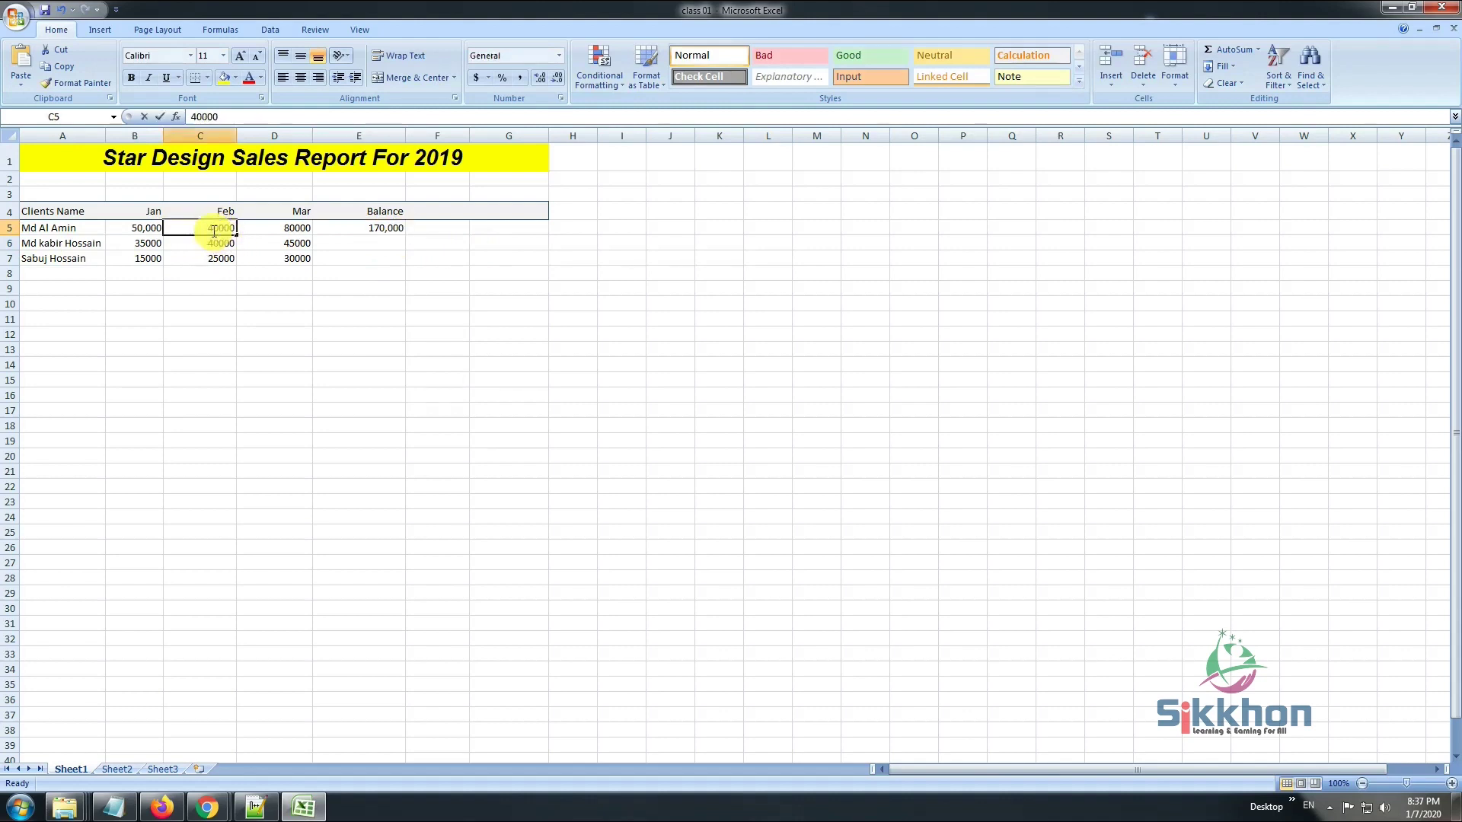
{"action": "key", "text": "F2"}
{"action": "key", "text": "BackSpace"}
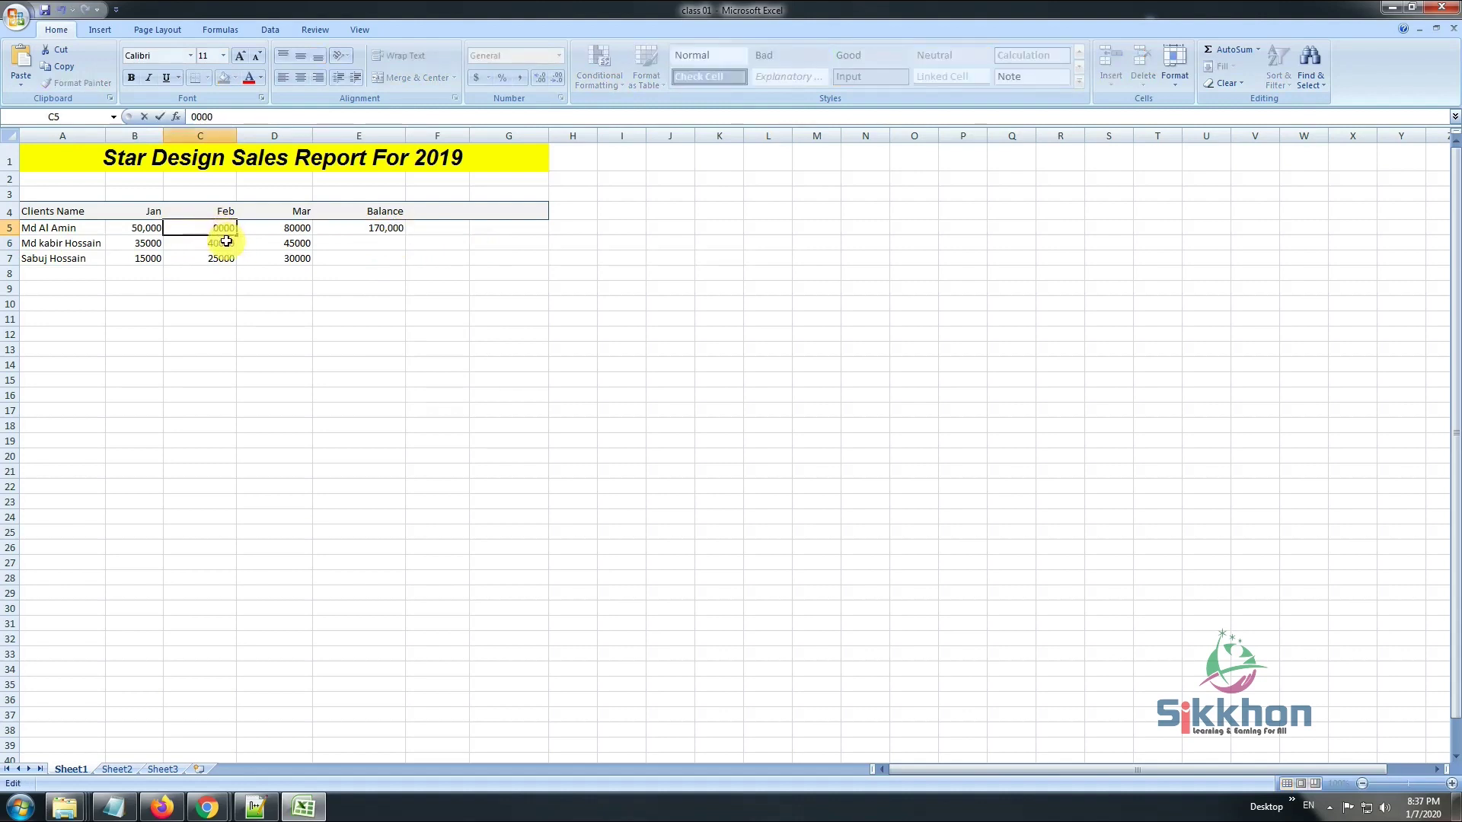
{"action": "type", "text": "6"}
{"action": "key", "text": "Return"}
{"action": "left_click", "coordinate": [358, 229]}
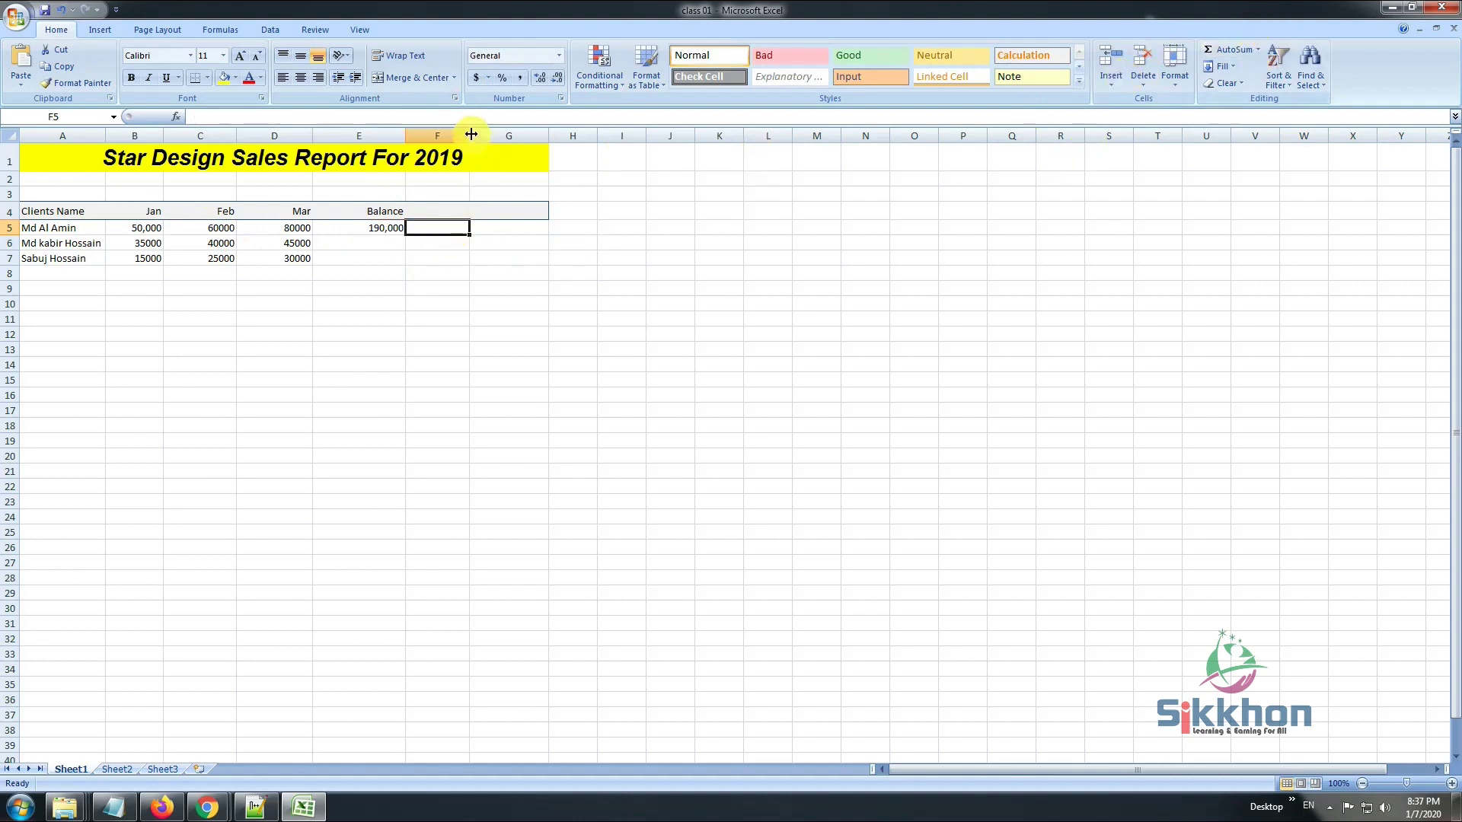
- Widen column F and re-enter E5 as =SUM(B5:D5) using AutoSum
{"action": "left_click_drag", "start_coordinate": [469, 136], "coordinate": [480, 135]}
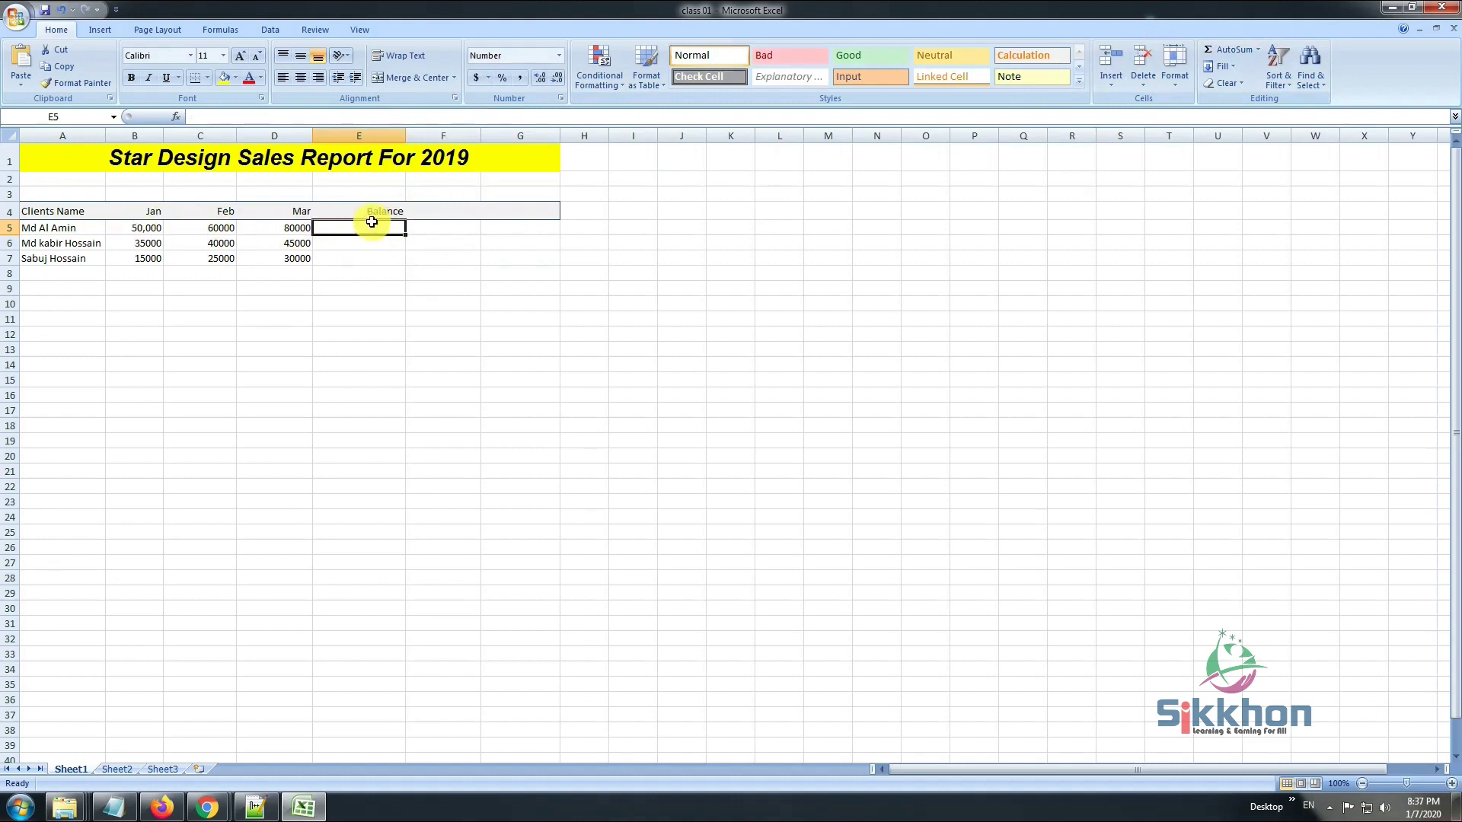
{"action": "left_click", "coordinate": [1231, 51]}
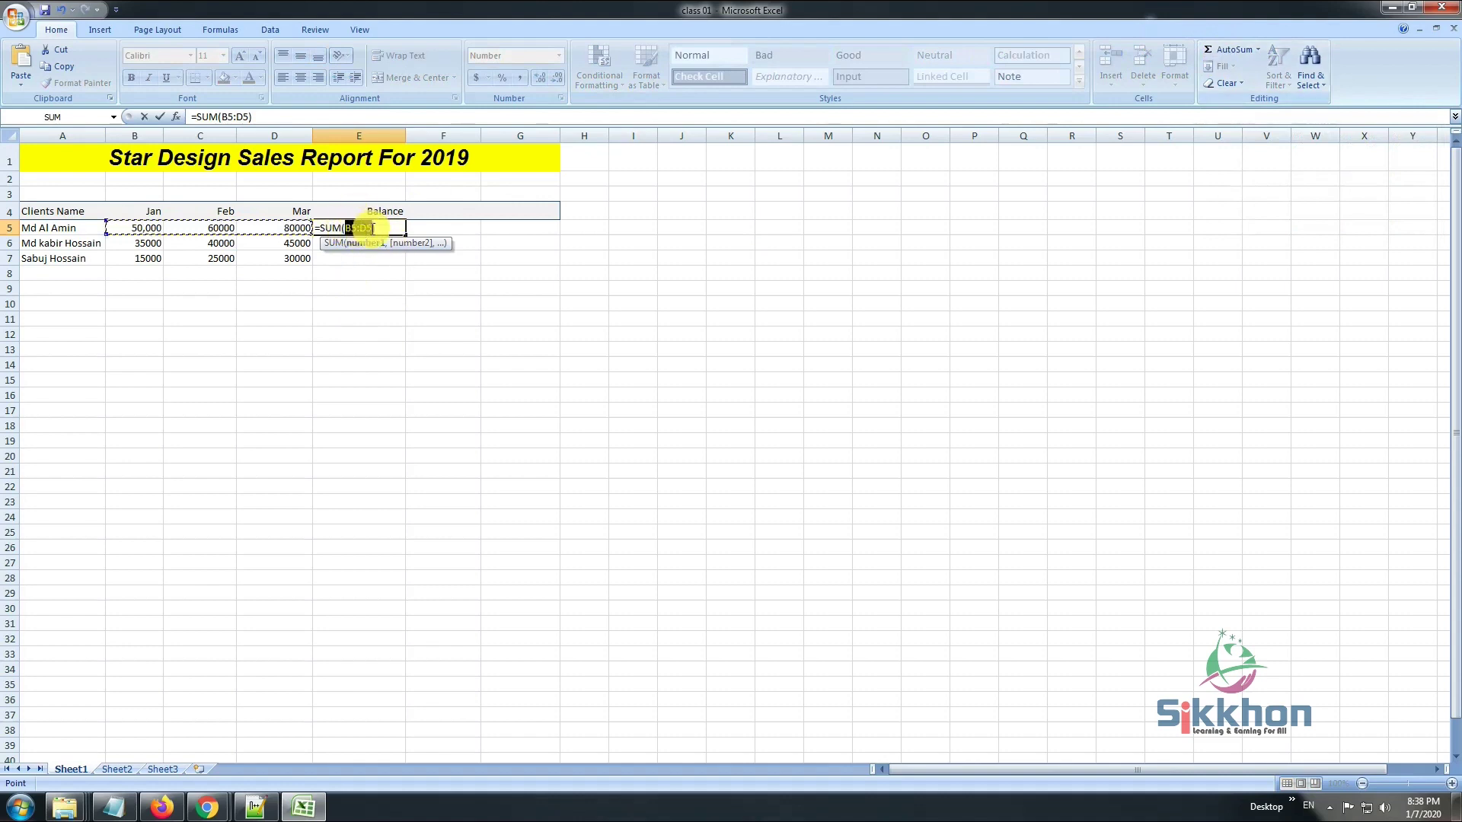
{"action": "key", "text": "Return"}
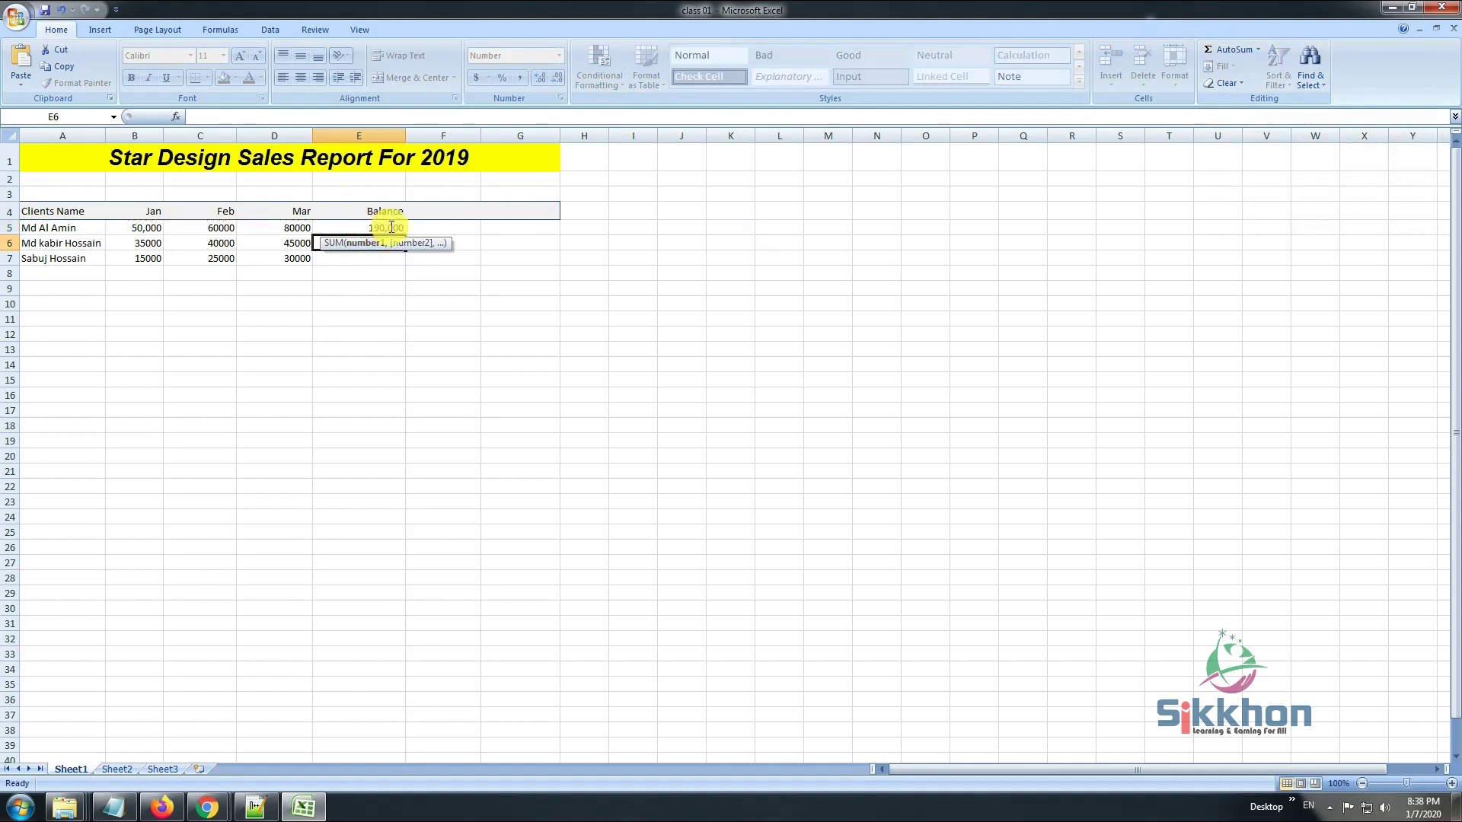
{"action": "left_click", "coordinate": [391, 231]}
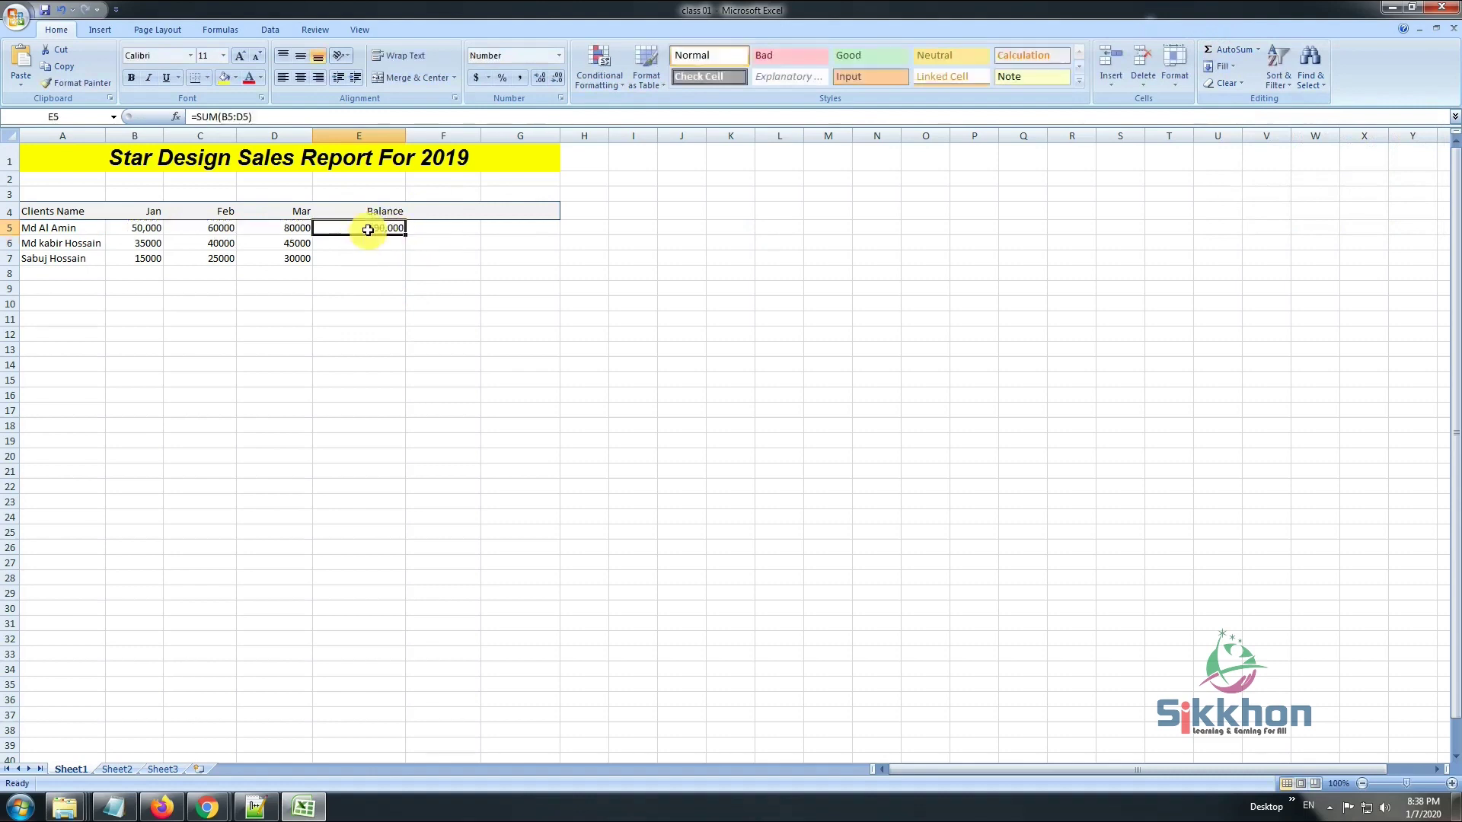
{"action": "left_click", "coordinate": [222, 118]}
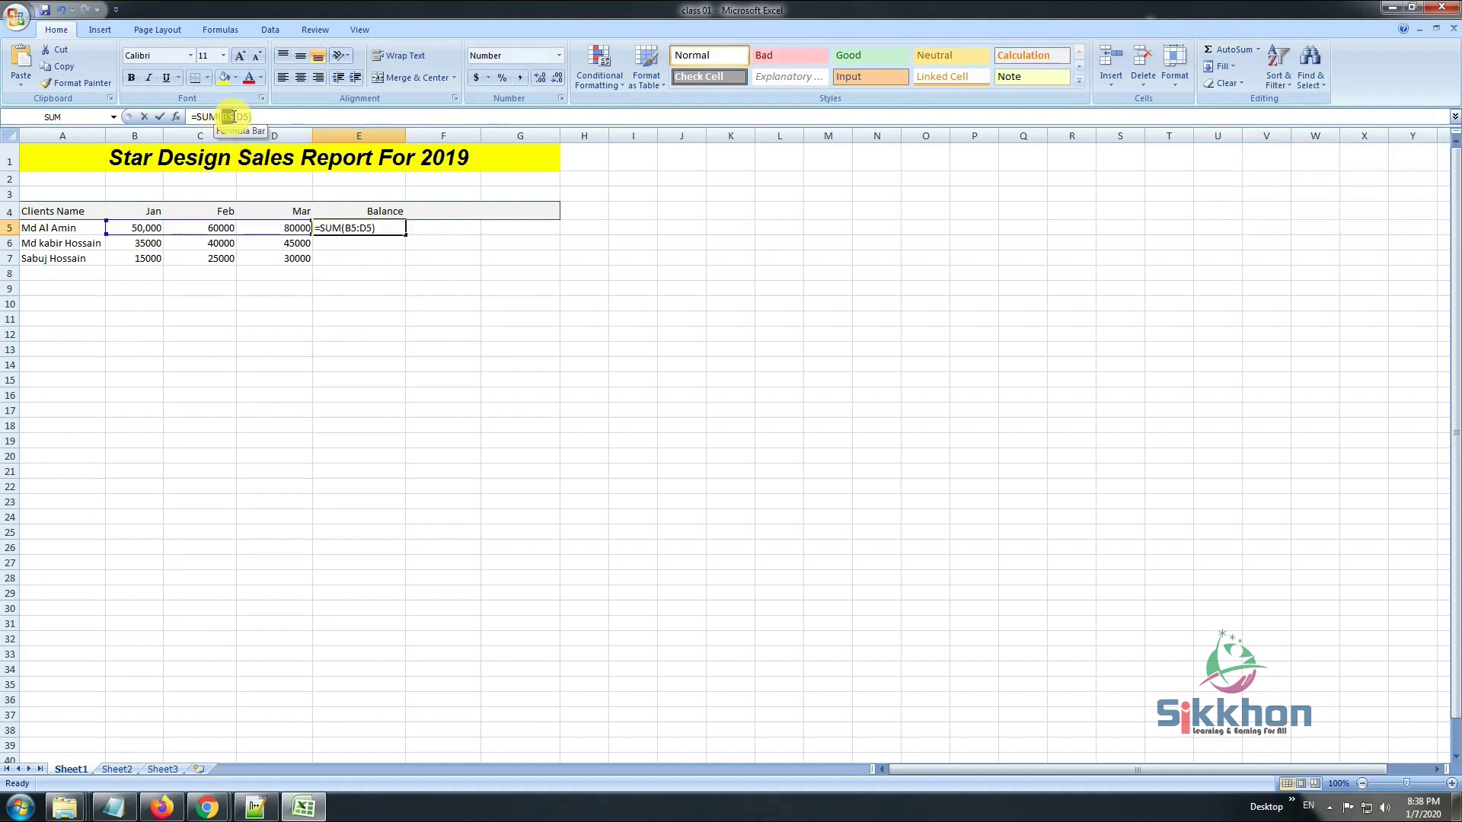
{"action": "double_click", "coordinate": [229, 117]}
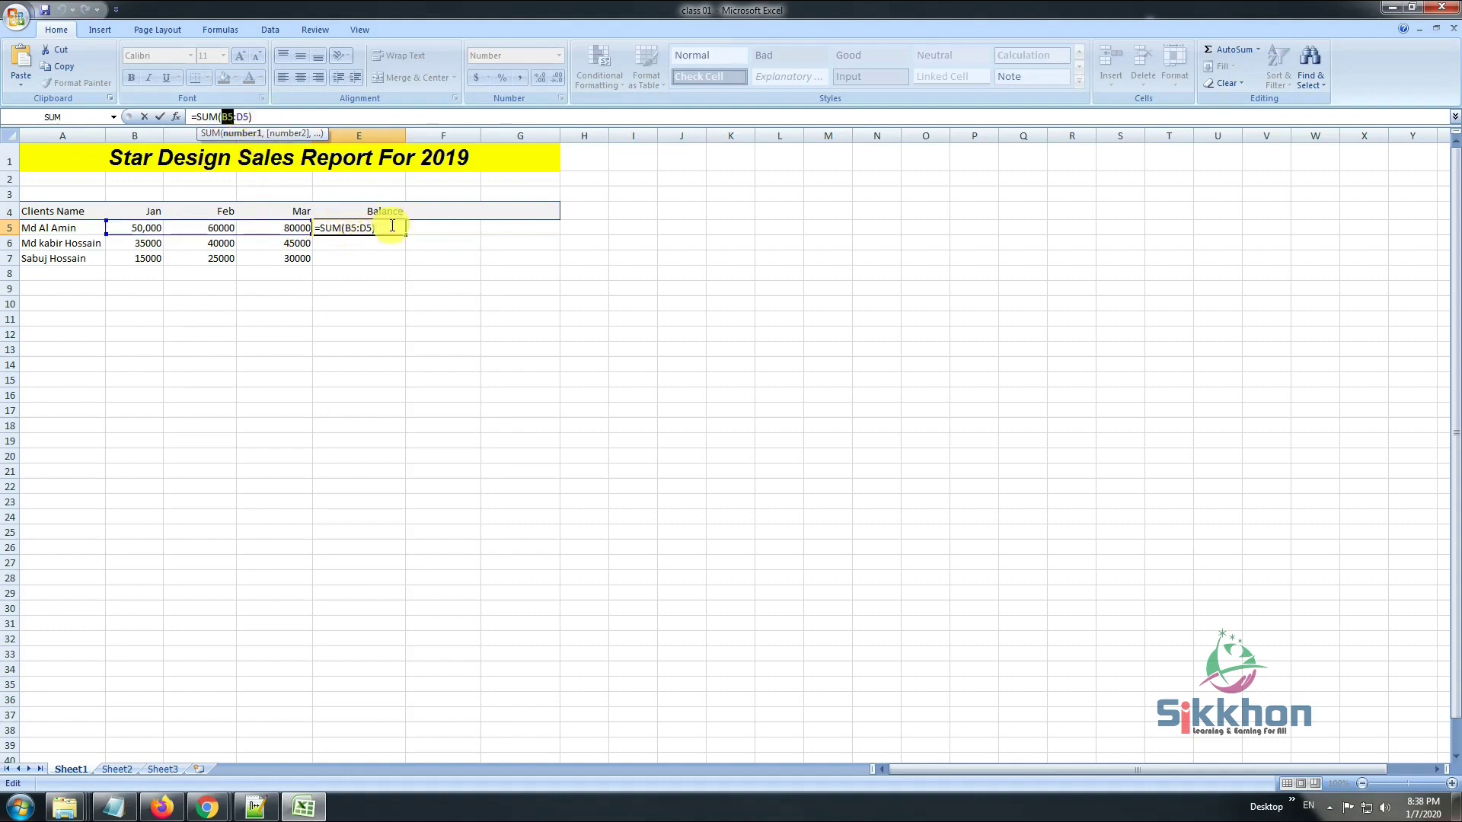
{"action": "key", "text": "Return"}
{"action": "left_click", "coordinate": [367, 230]}
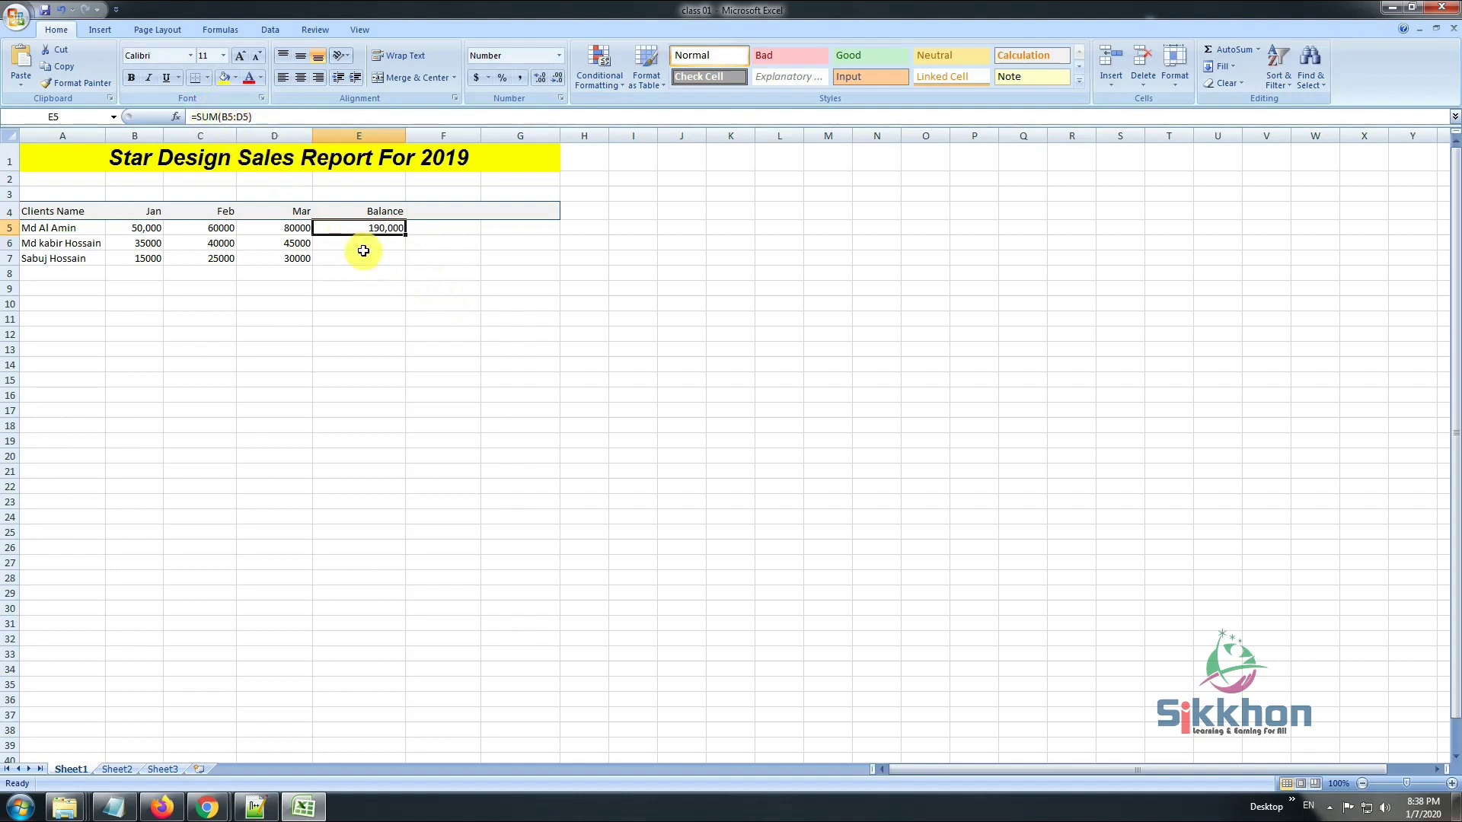
- Drag the row 6 header boundary down to make the client rows taller
{"action": "left_click", "coordinate": [287, 243]}
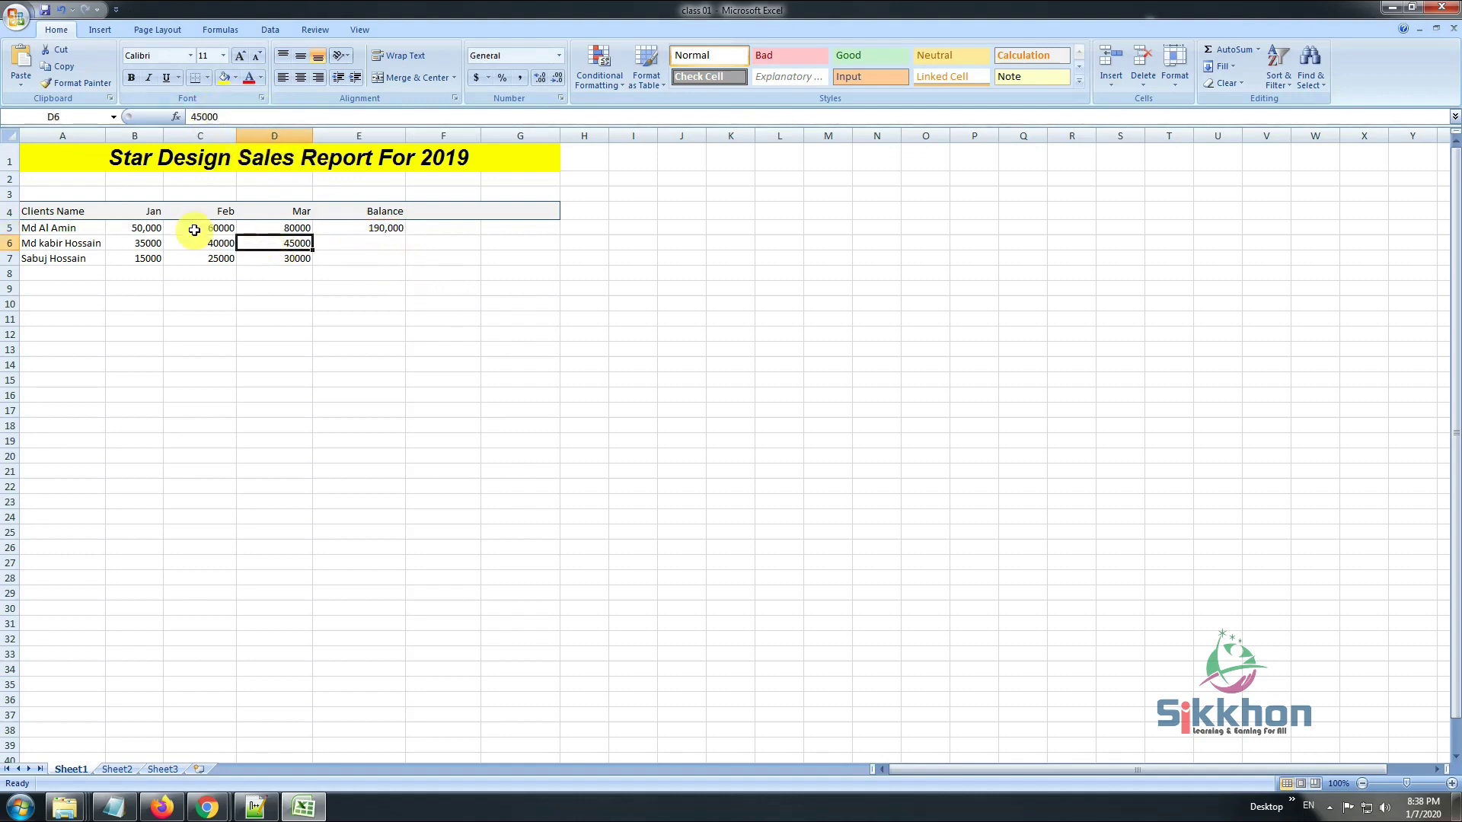
{"action": "left_click", "coordinate": [6, 243]}
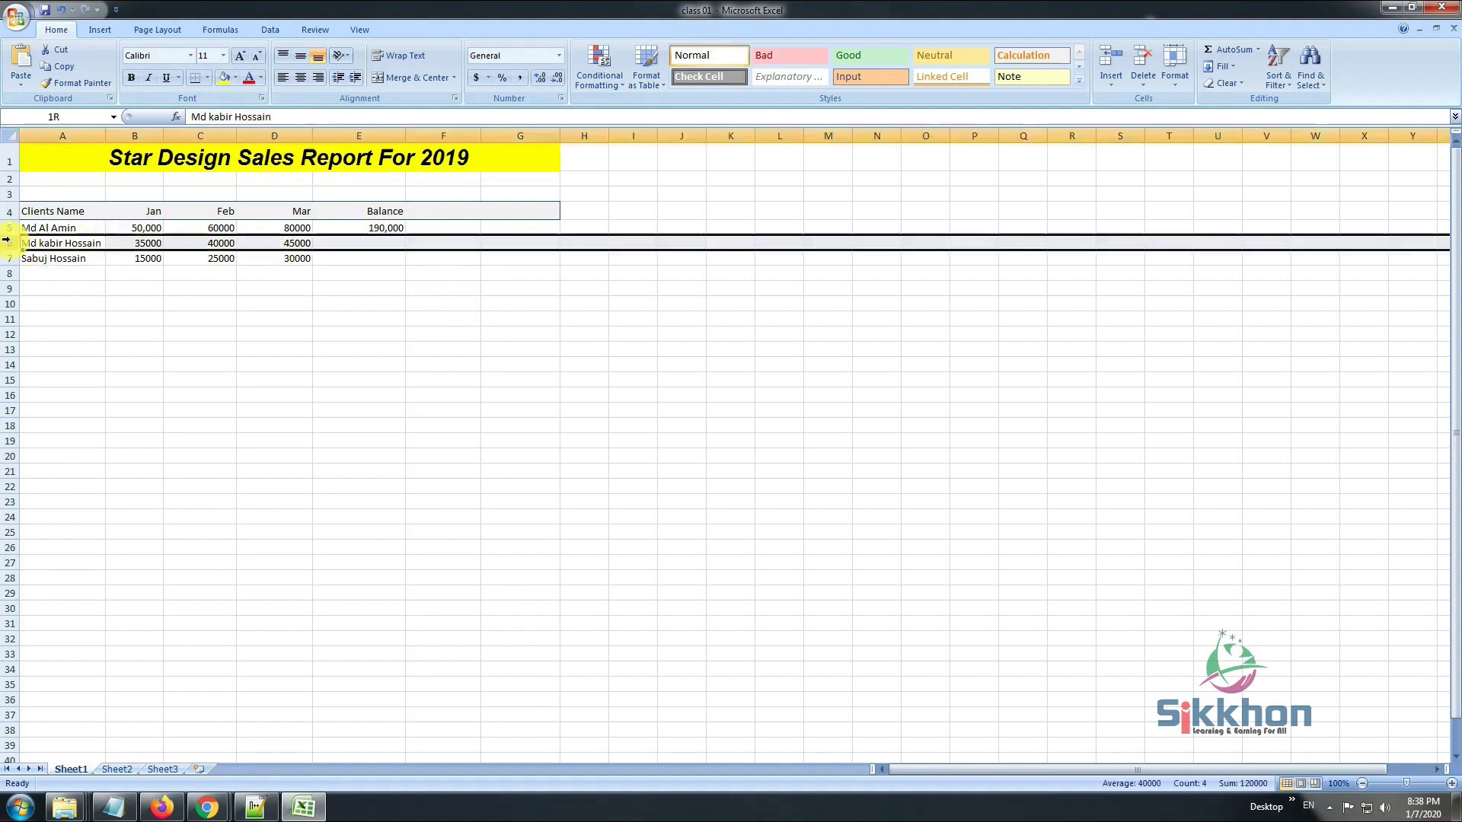
{"action": "mouse_move", "coordinate": [17, 235]}
{"action": "left_mouse_down"}
{"action": "mouse_move", "coordinate": [26, 272]}
{"action": "mouse_move", "coordinate": [13, 257]}
{"action": "left_mouse_up"}
{"action": "left_click", "coordinate": [213, 294]}
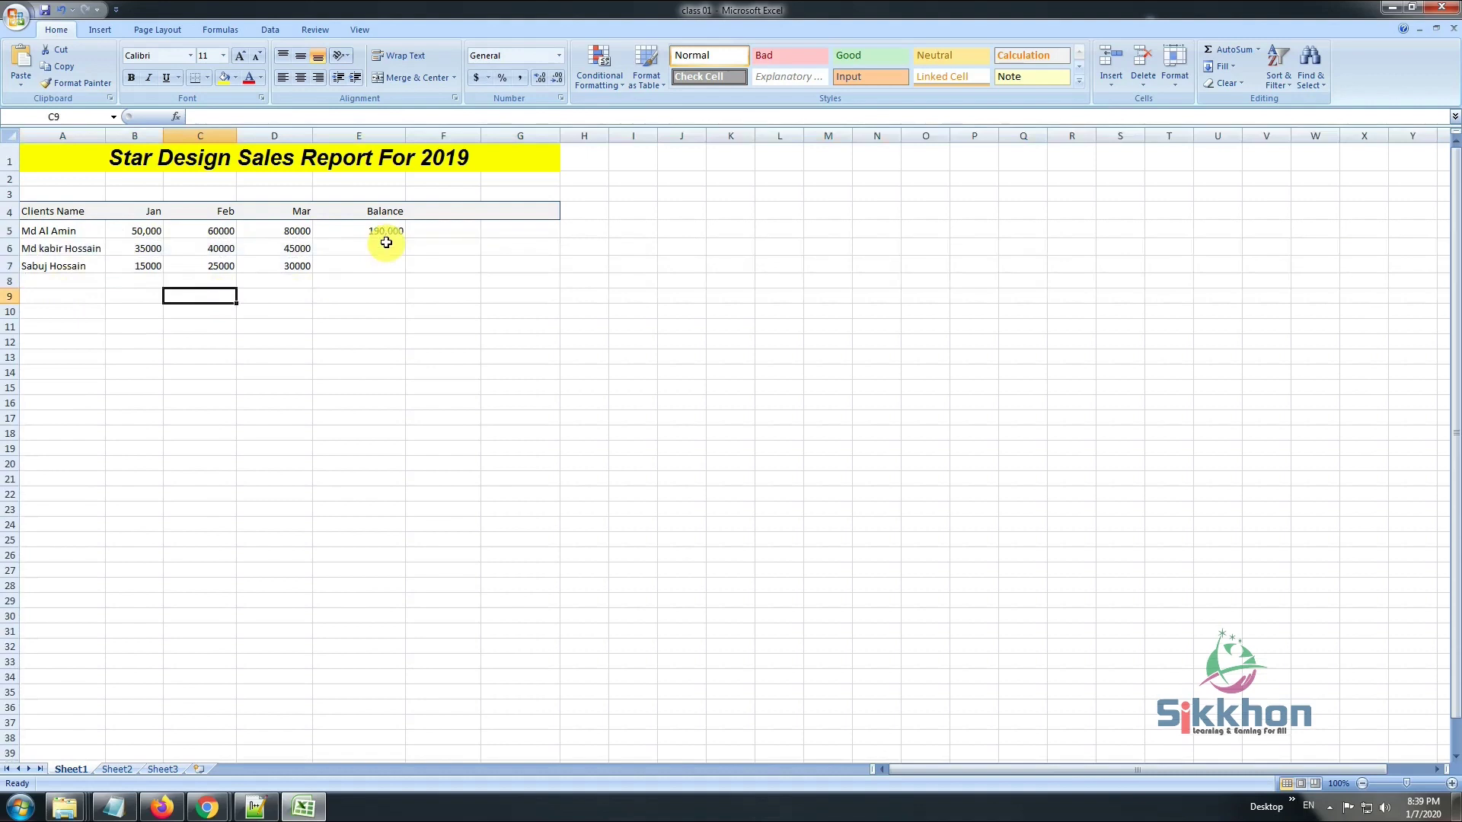
{"action": "left_click", "coordinate": [359, 250]}
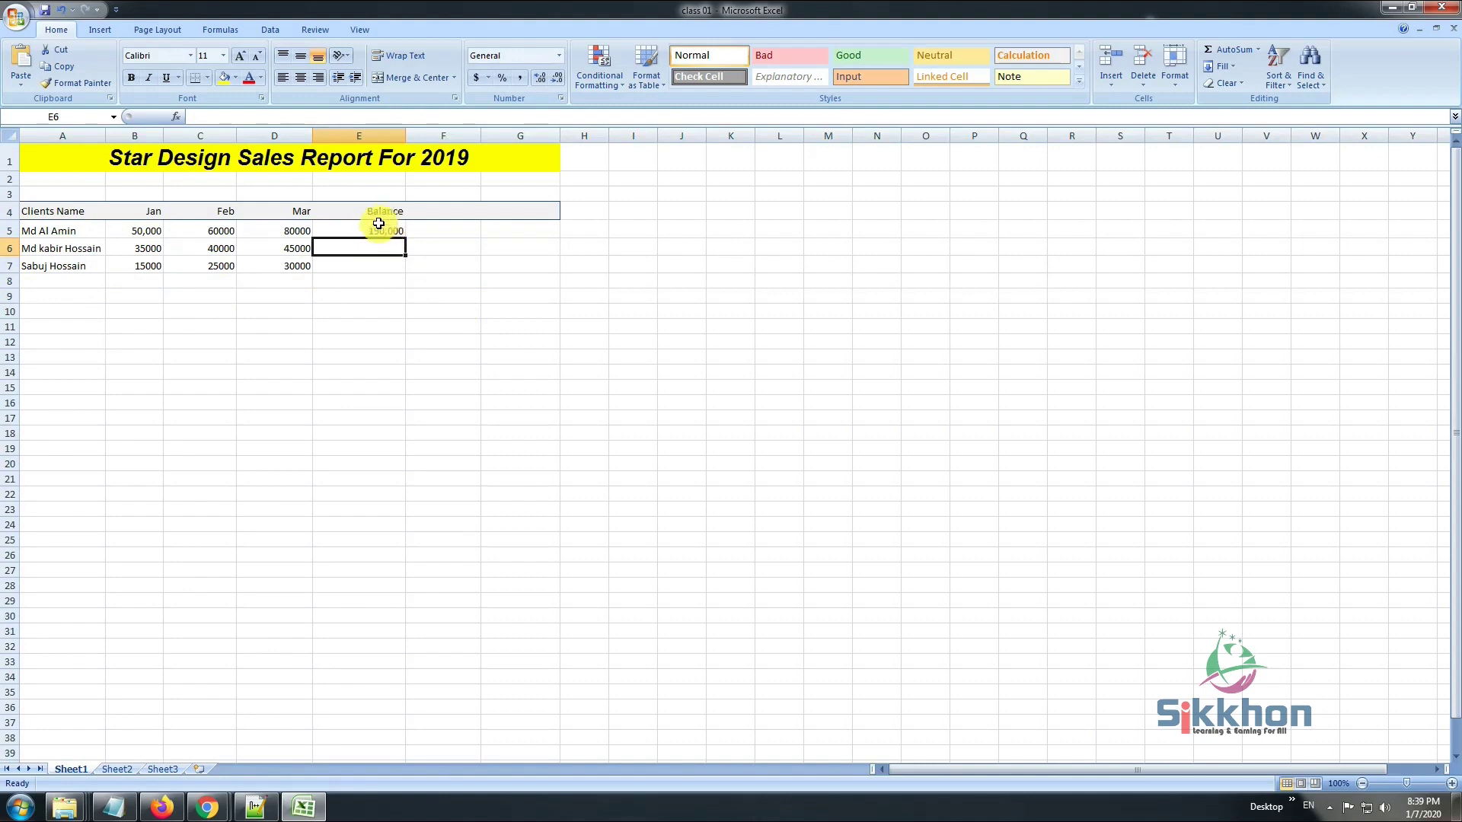
- Fill E5's SUM formula down to E6 and E7, giving 120,000 and 70,000
{"action": "left_click", "coordinate": [373, 228]}
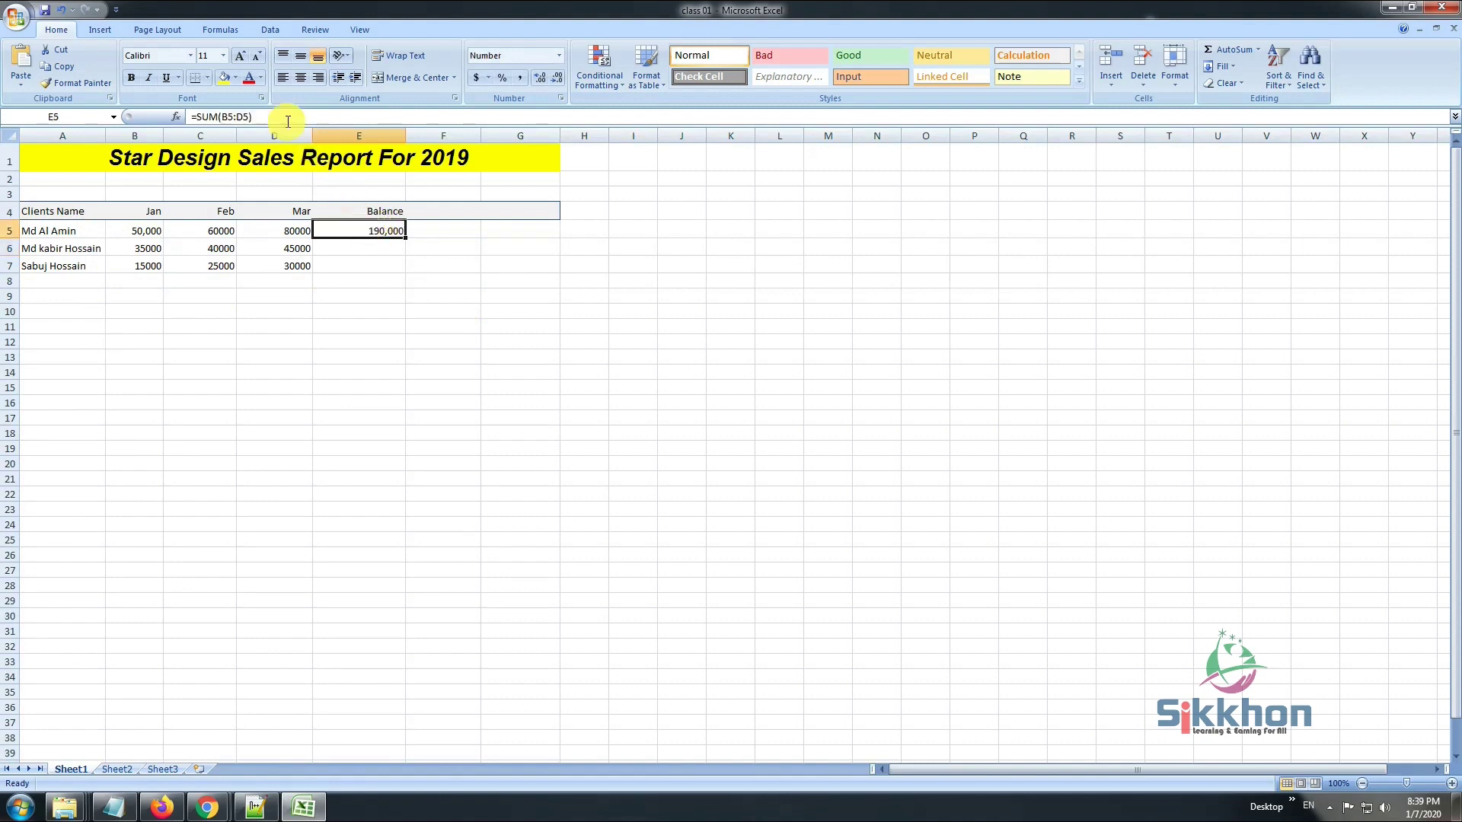
{"action": "left_click", "coordinate": [379, 248]}
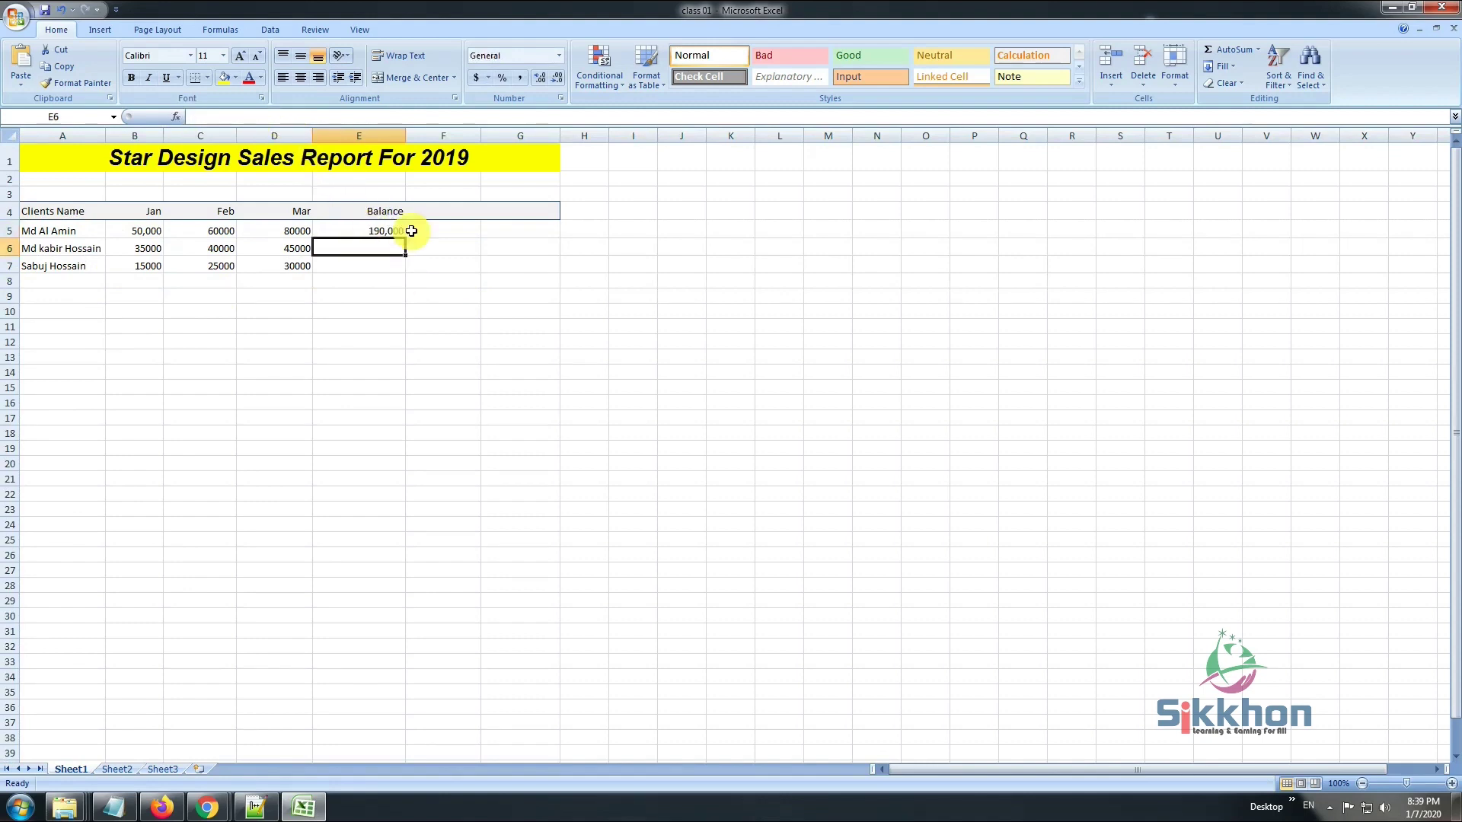
{"action": "left_click", "coordinate": [362, 234]}
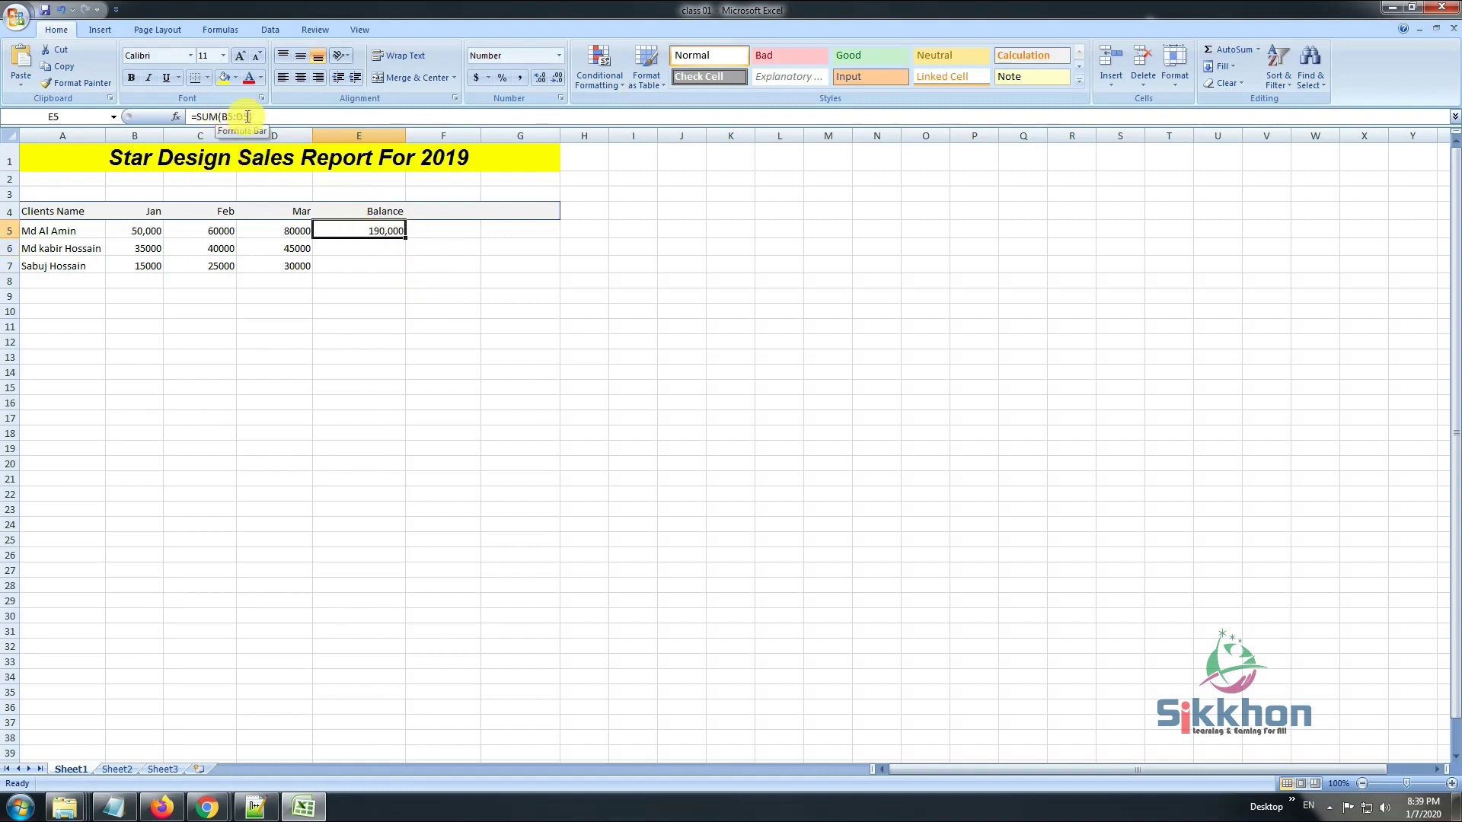
{"action": "left_click", "coordinate": [377, 249]}
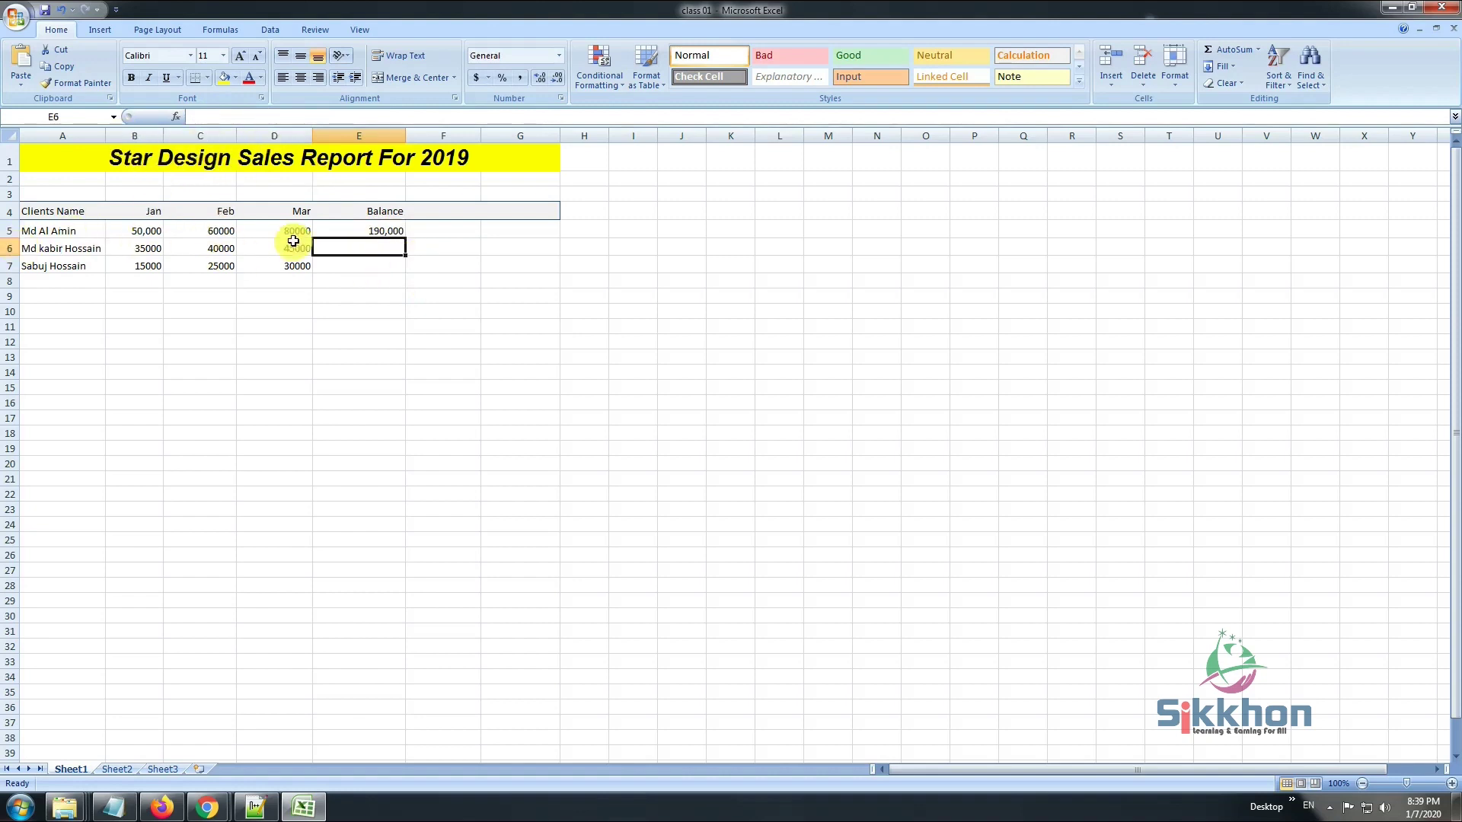
{"action": "left_click", "coordinate": [366, 232]}
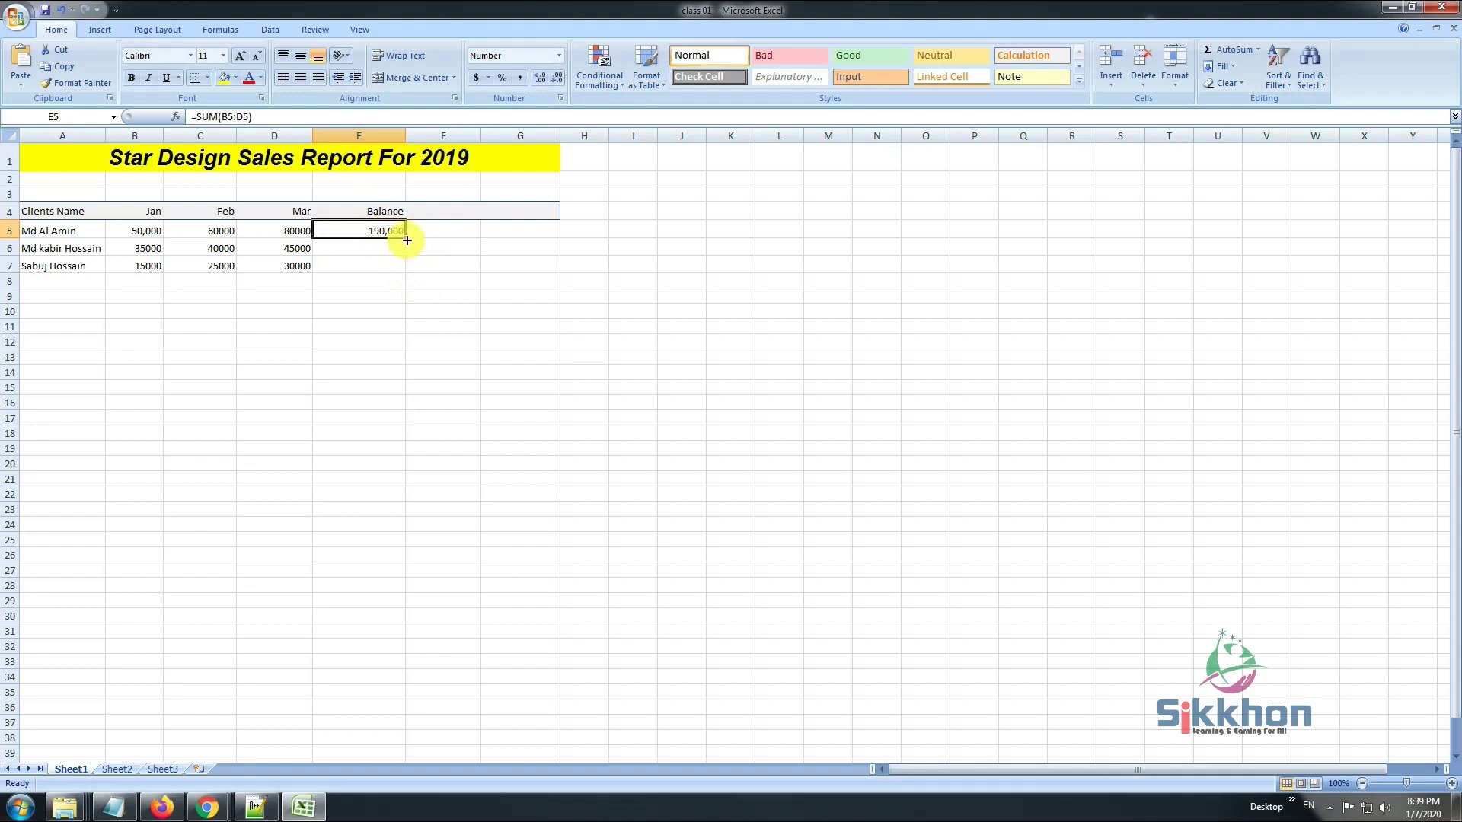
{"action": "left_click_drag", "start_coordinate": [406, 238], "coordinate": [401, 269]}
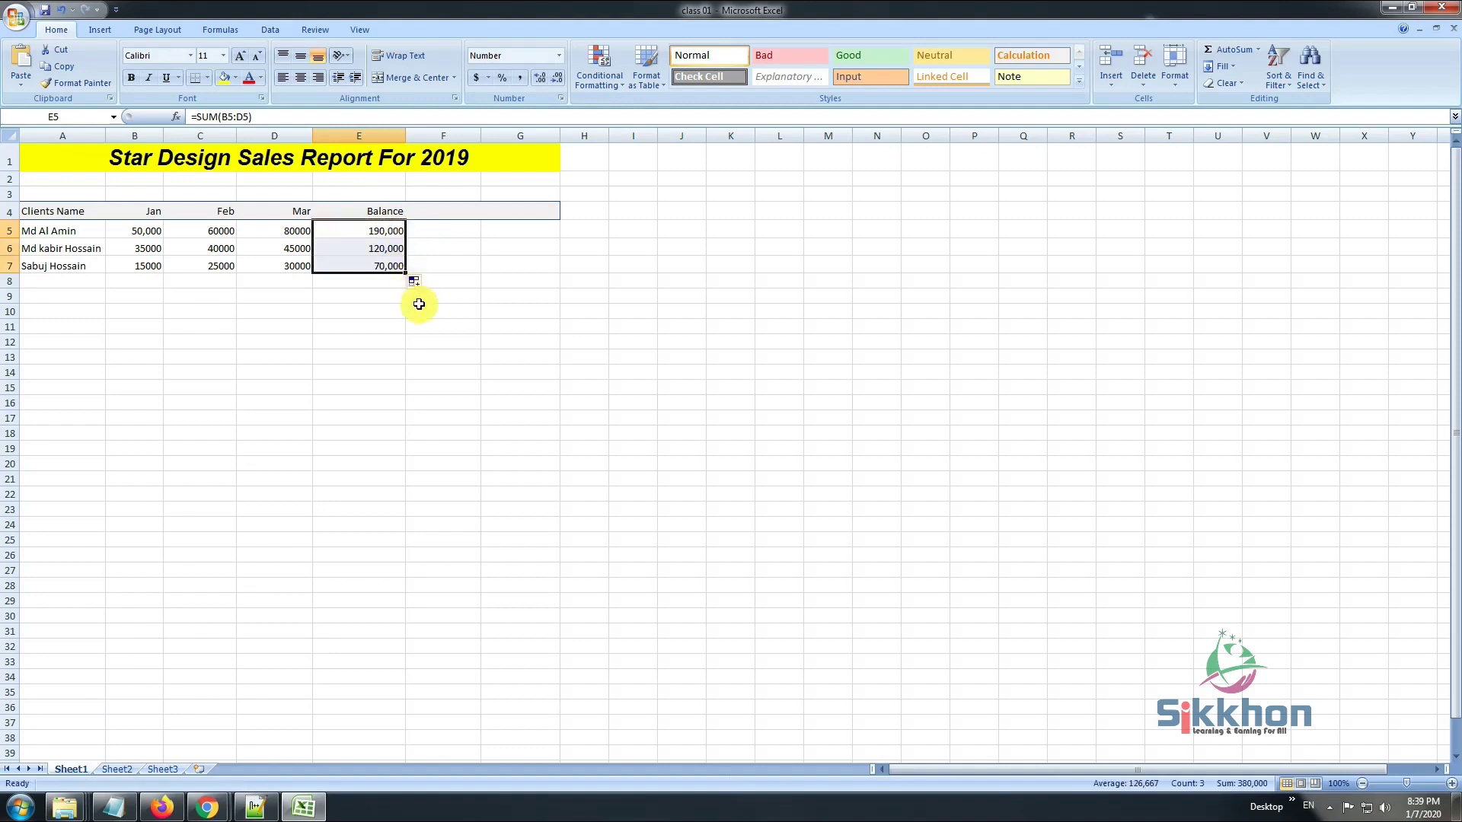
- Check the copied Balance formulas in E6 and E7 against the row figures
{"action": "left_click", "coordinate": [380, 248]}
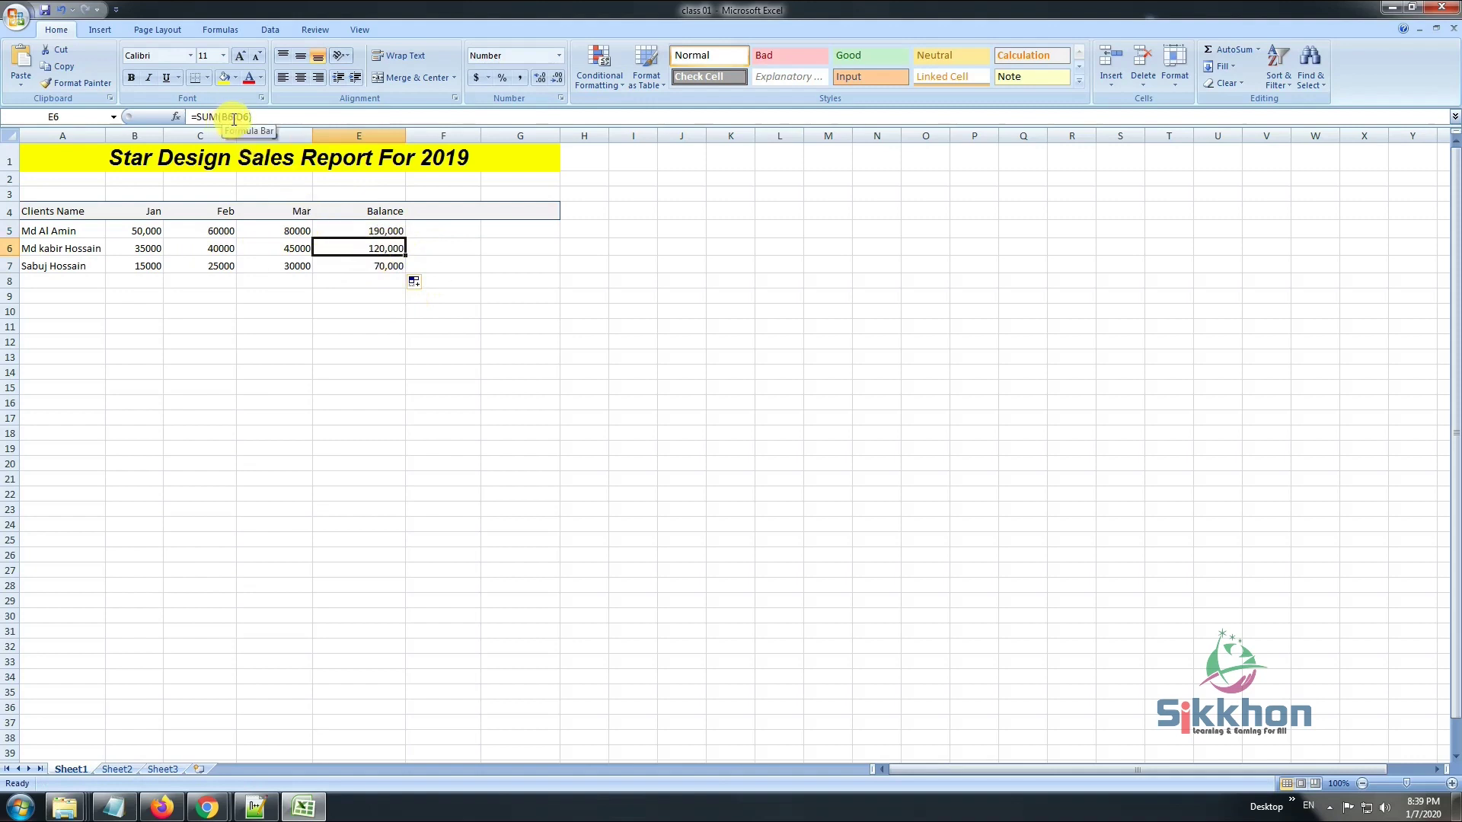
{"action": "left_click", "coordinate": [378, 268]}
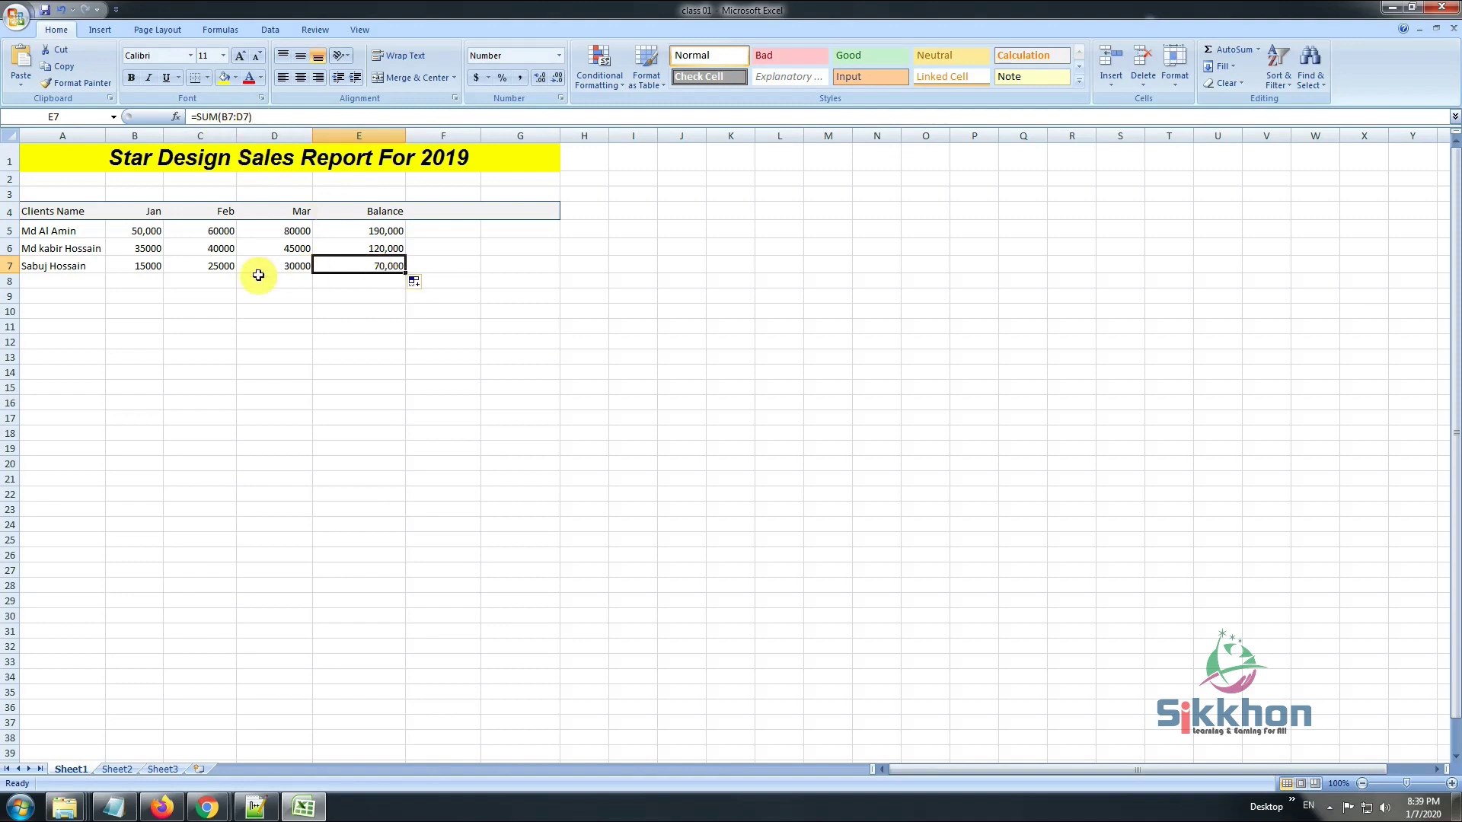
{"action": "left_click", "coordinate": [144, 265]}
{"action": "left_click", "coordinate": [217, 265]}
{"action": "left_click", "coordinate": [282, 265]}
{"action": "left_click", "coordinate": [377, 268]}
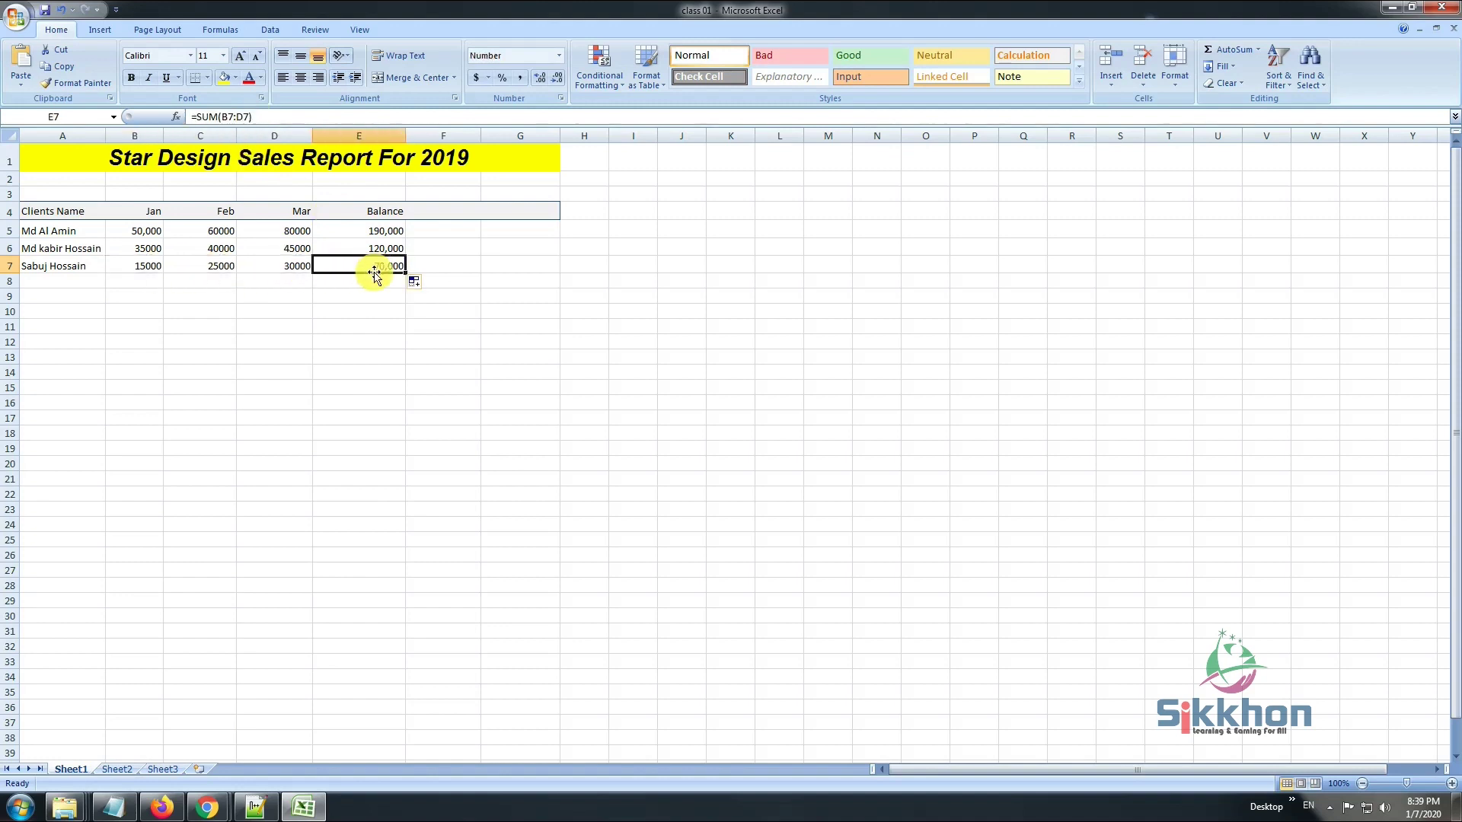
{"action": "left_click", "coordinate": [377, 230]}
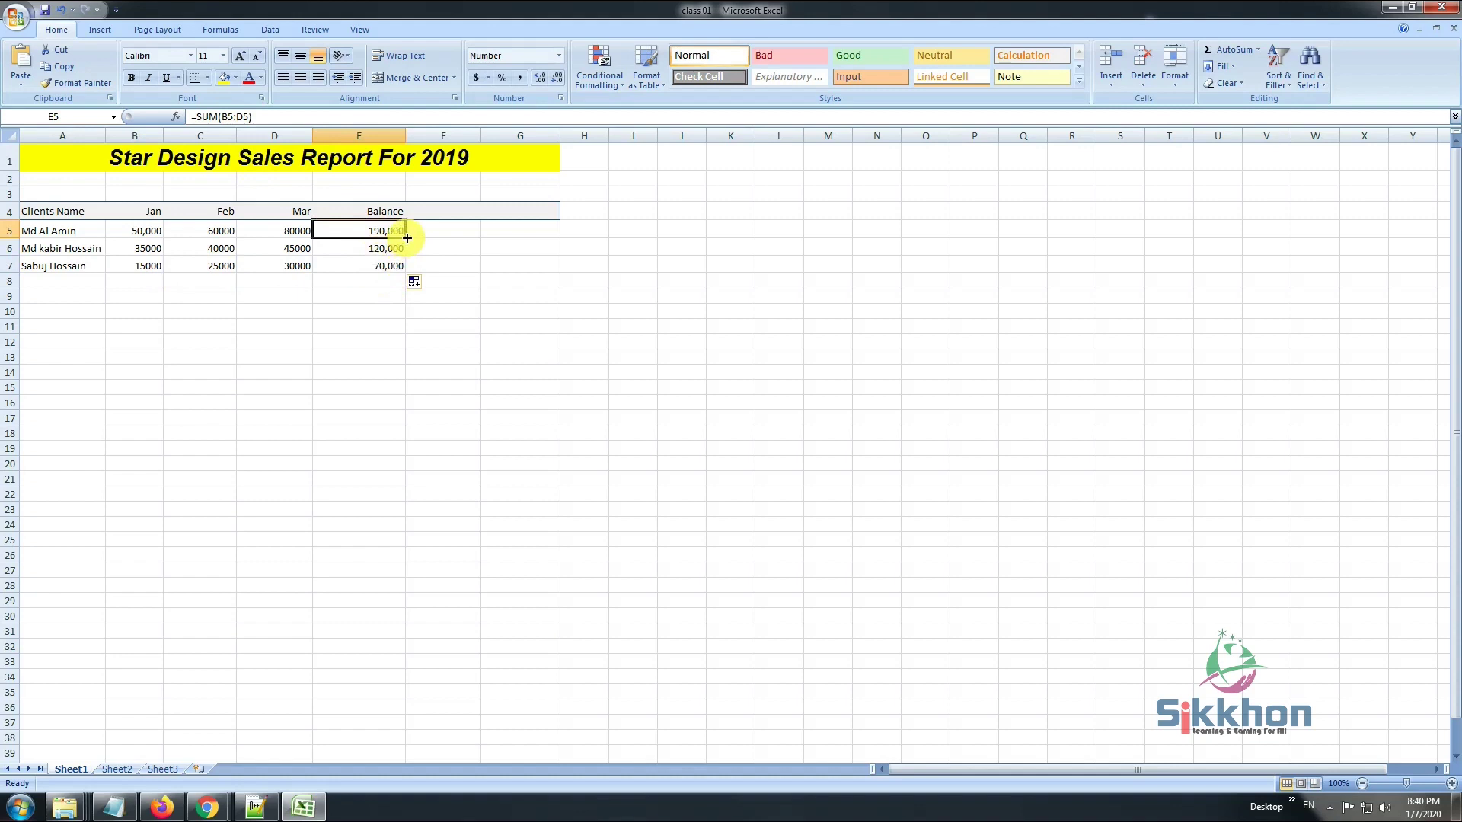
{"action": "left_click_drag", "start_coordinate": [407, 238], "coordinate": [405, 233]}
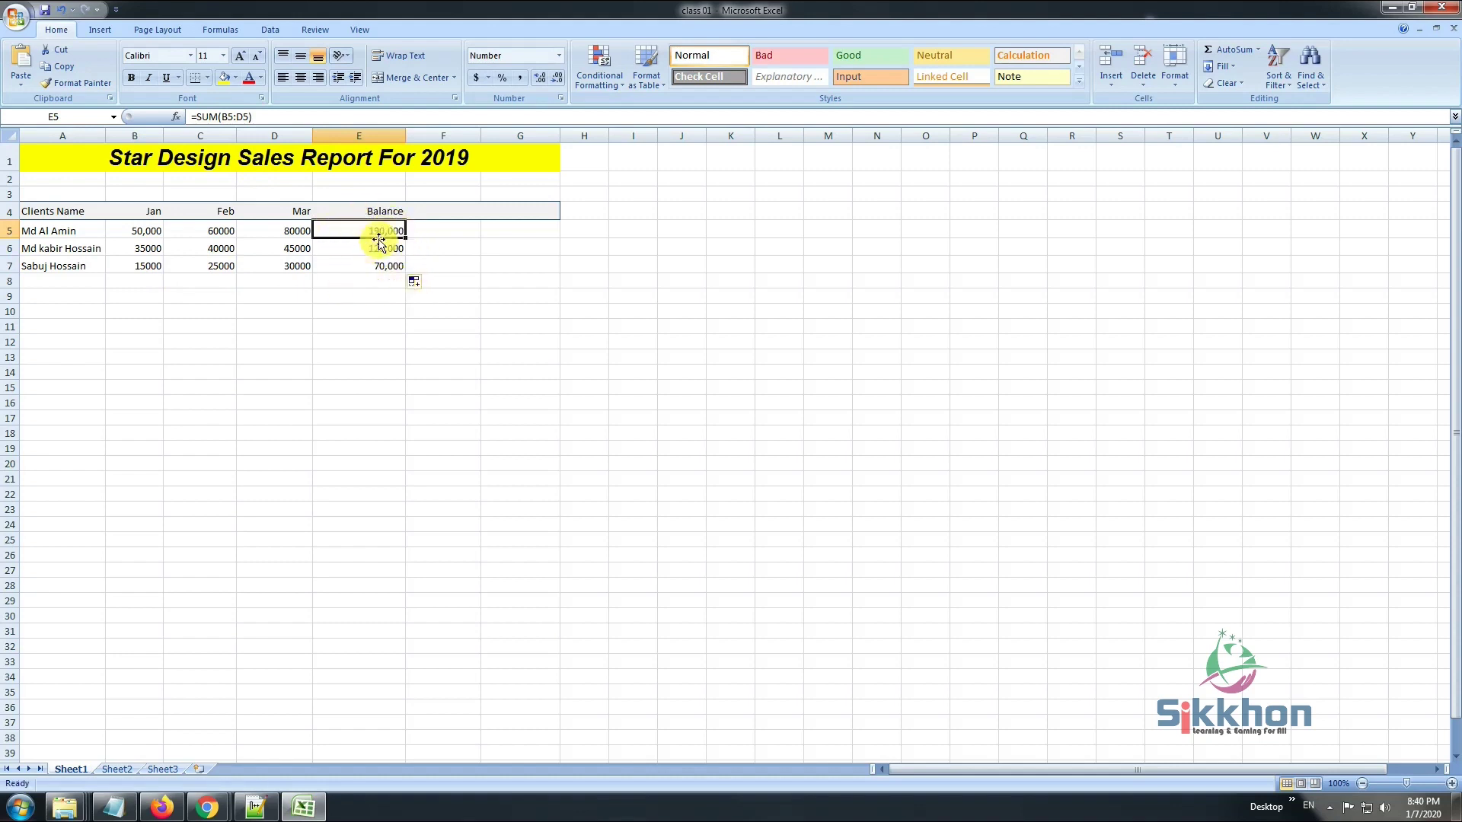
{"action": "left_click", "coordinate": [374, 286]}
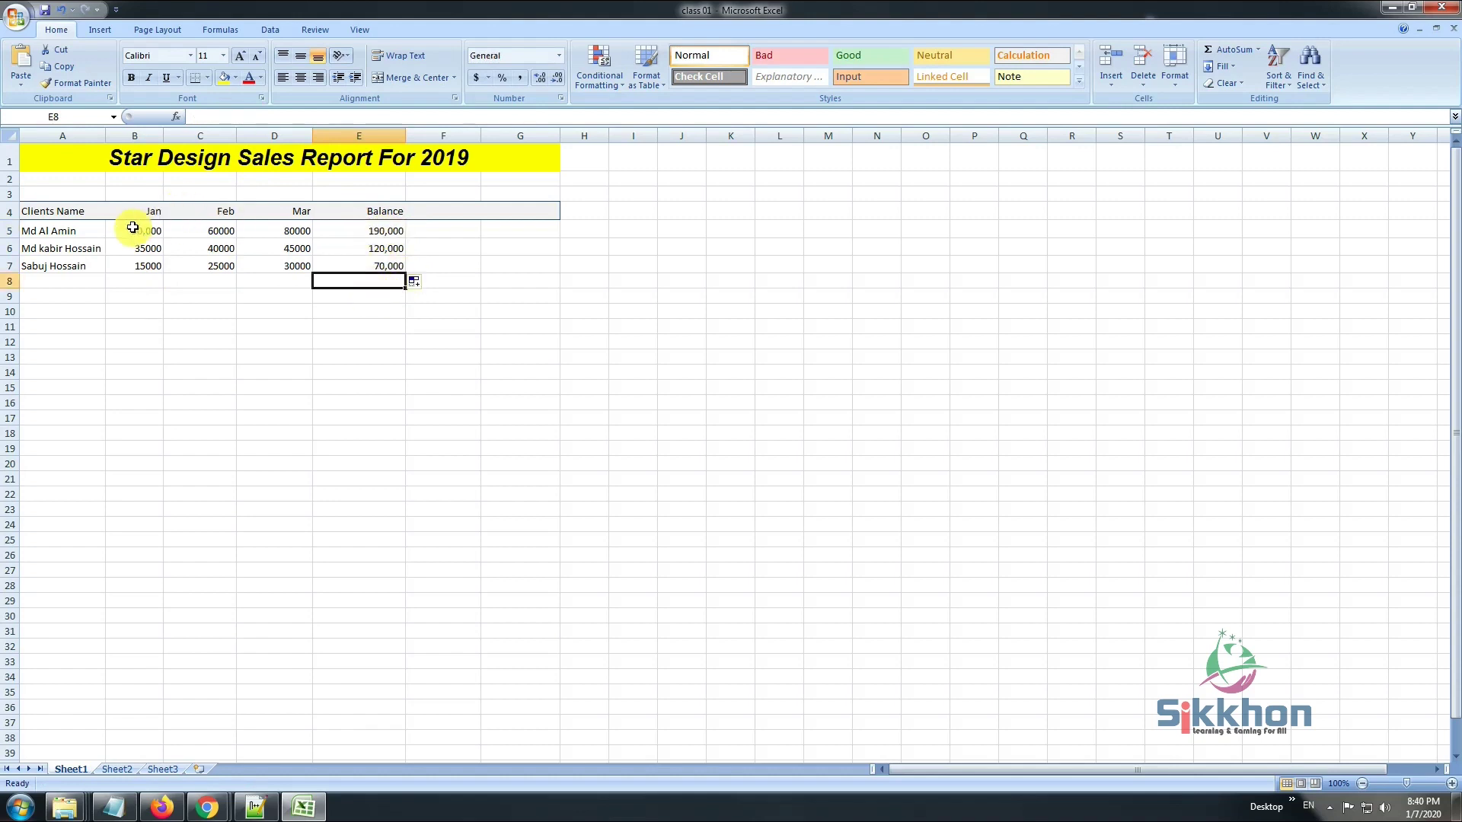
{"action": "left_click", "coordinate": [133, 230]}
{"action": "left_click", "coordinate": [384, 233]}
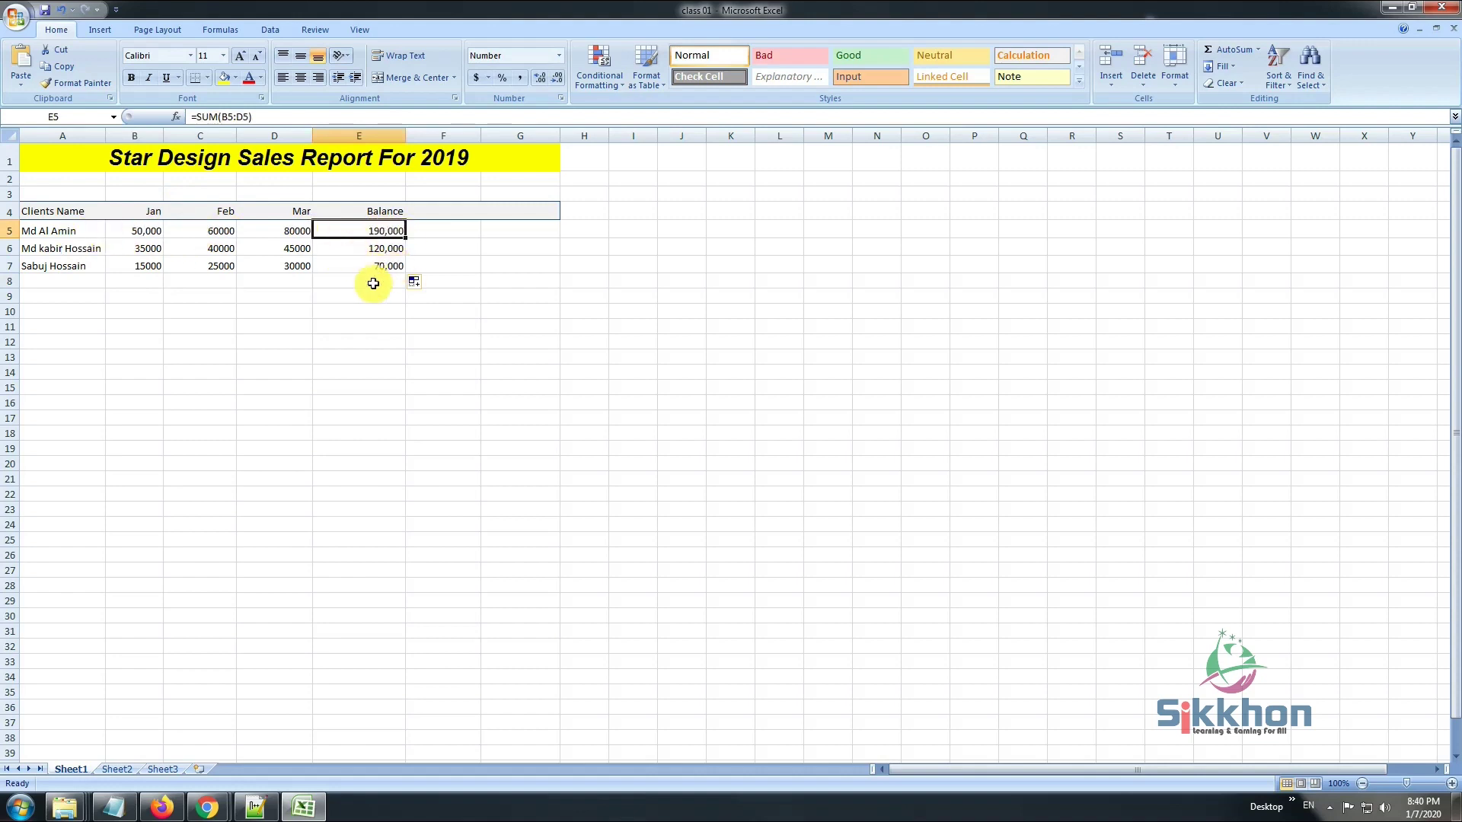
- Enter the label Total in D8 under Mar
{"action": "left_click", "coordinate": [294, 281]}
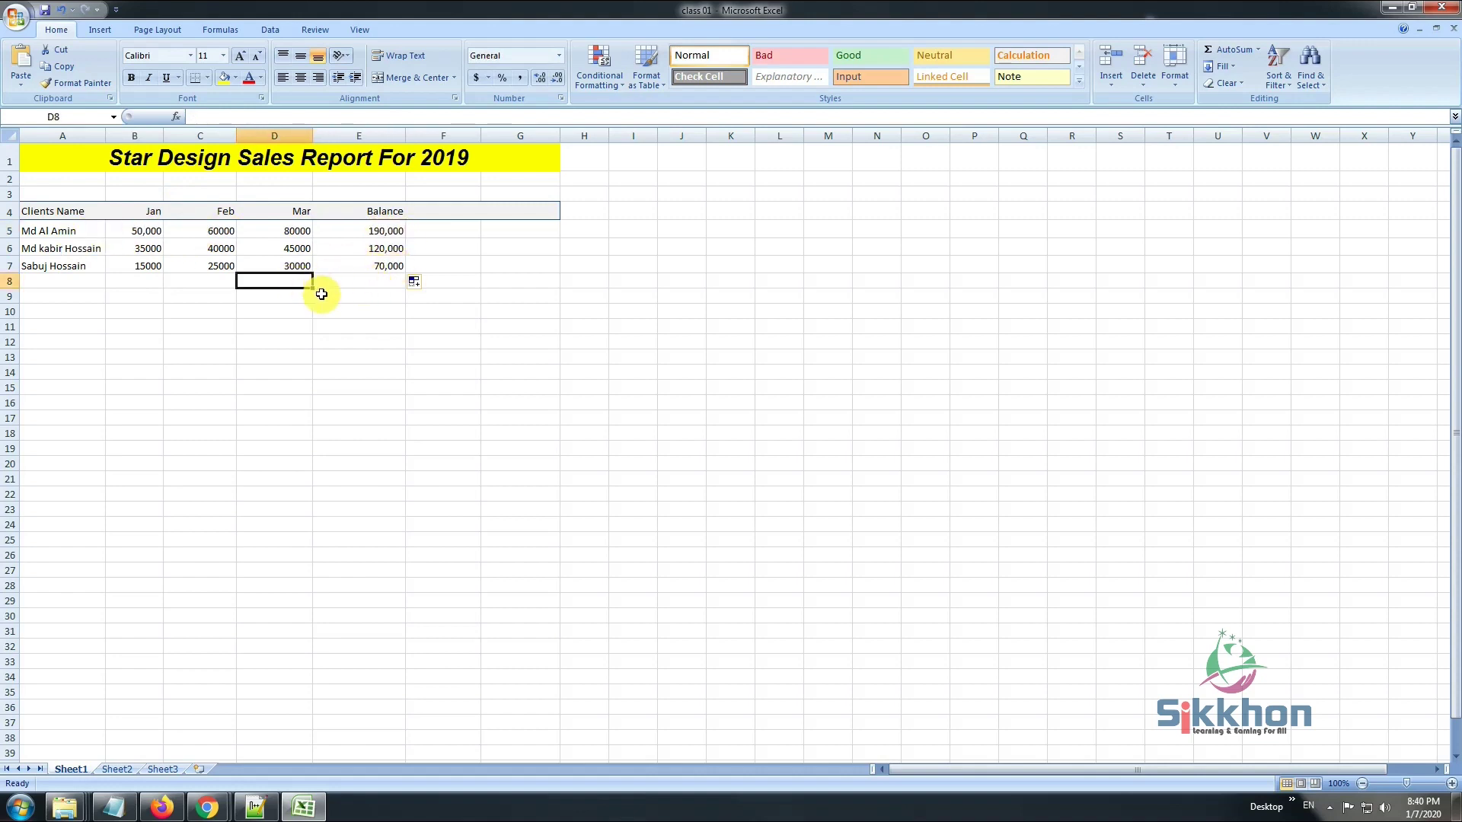
{"action": "type", "text": "Total"}
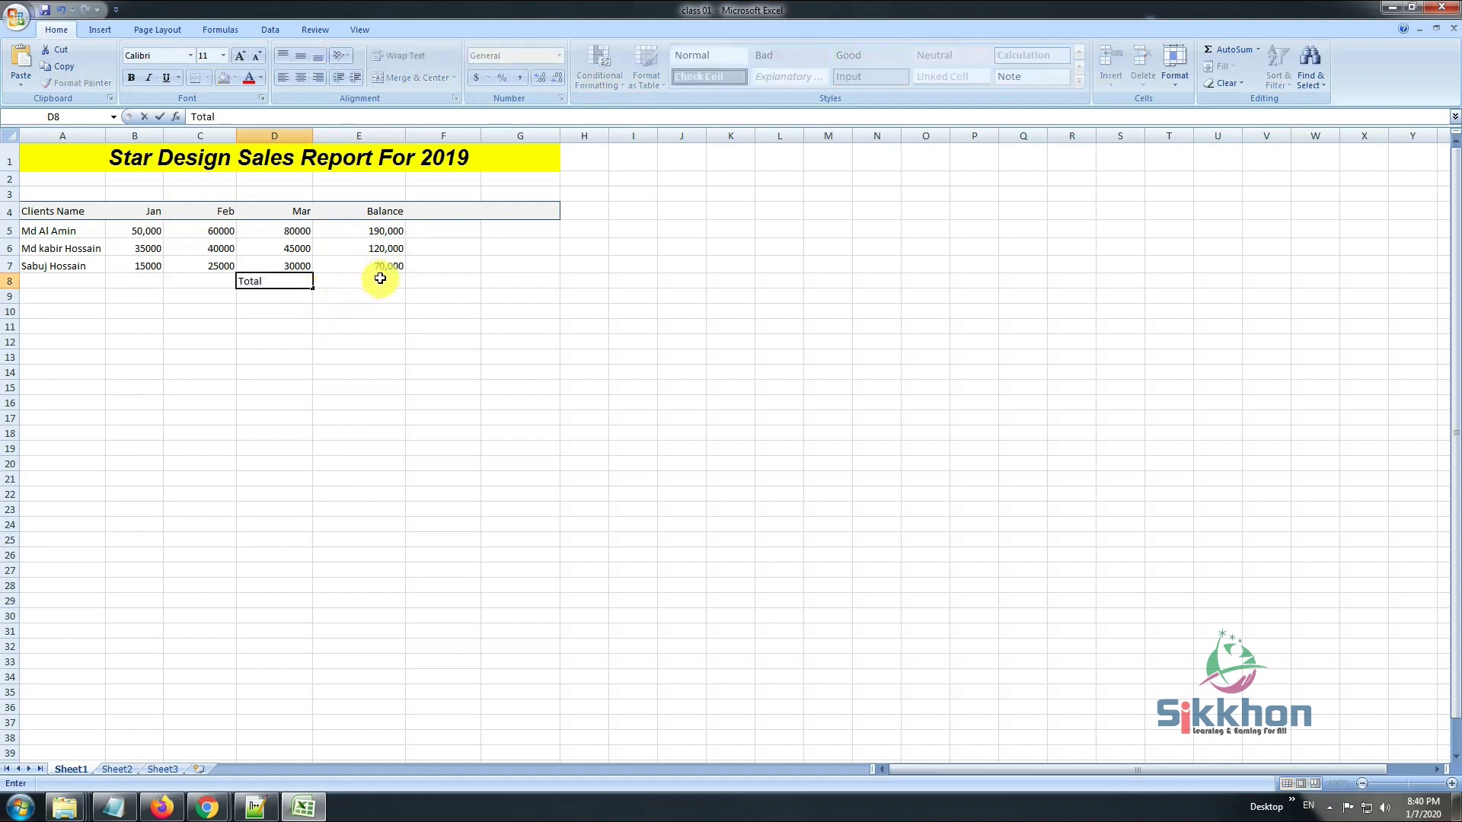
{"action": "left_click", "coordinate": [380, 279]}
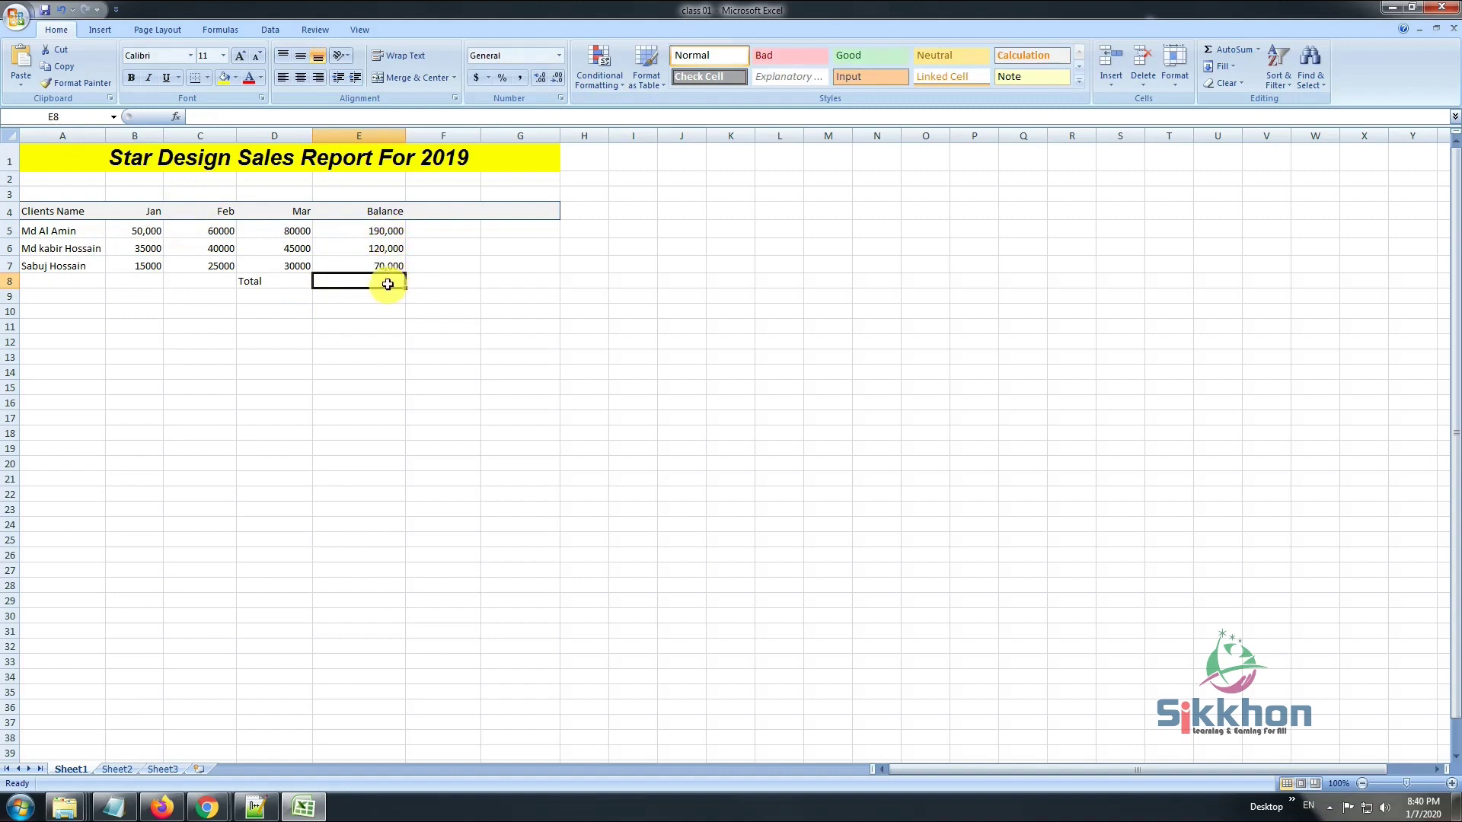
- AutoSum E5:E7 into E8 for a Balance grand total of 380,000
{"action": "left_click", "coordinate": [385, 232]}
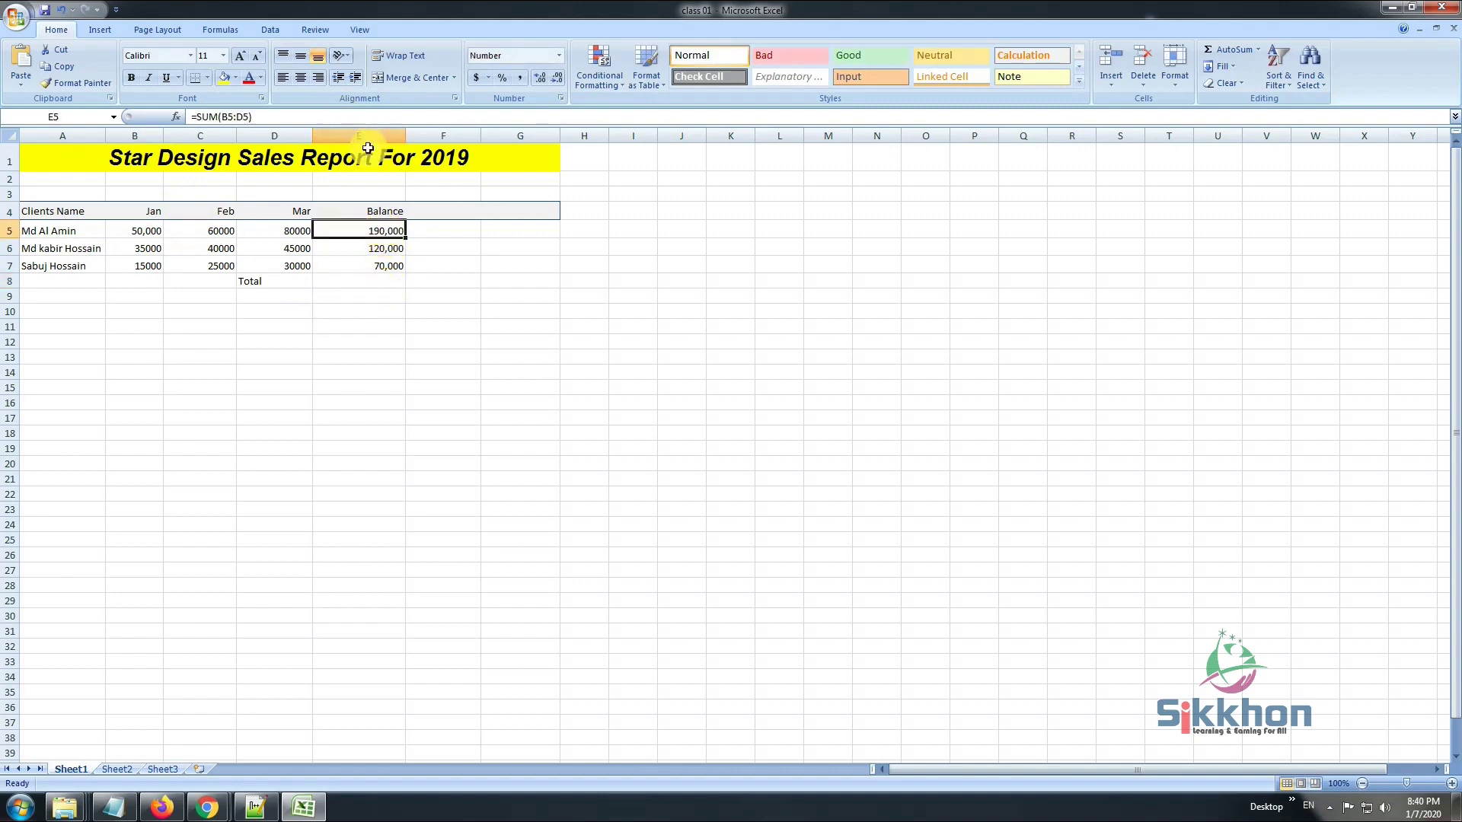
{"action": "left_click", "coordinate": [382, 246]}
{"action": "left_click", "coordinate": [364, 265]}
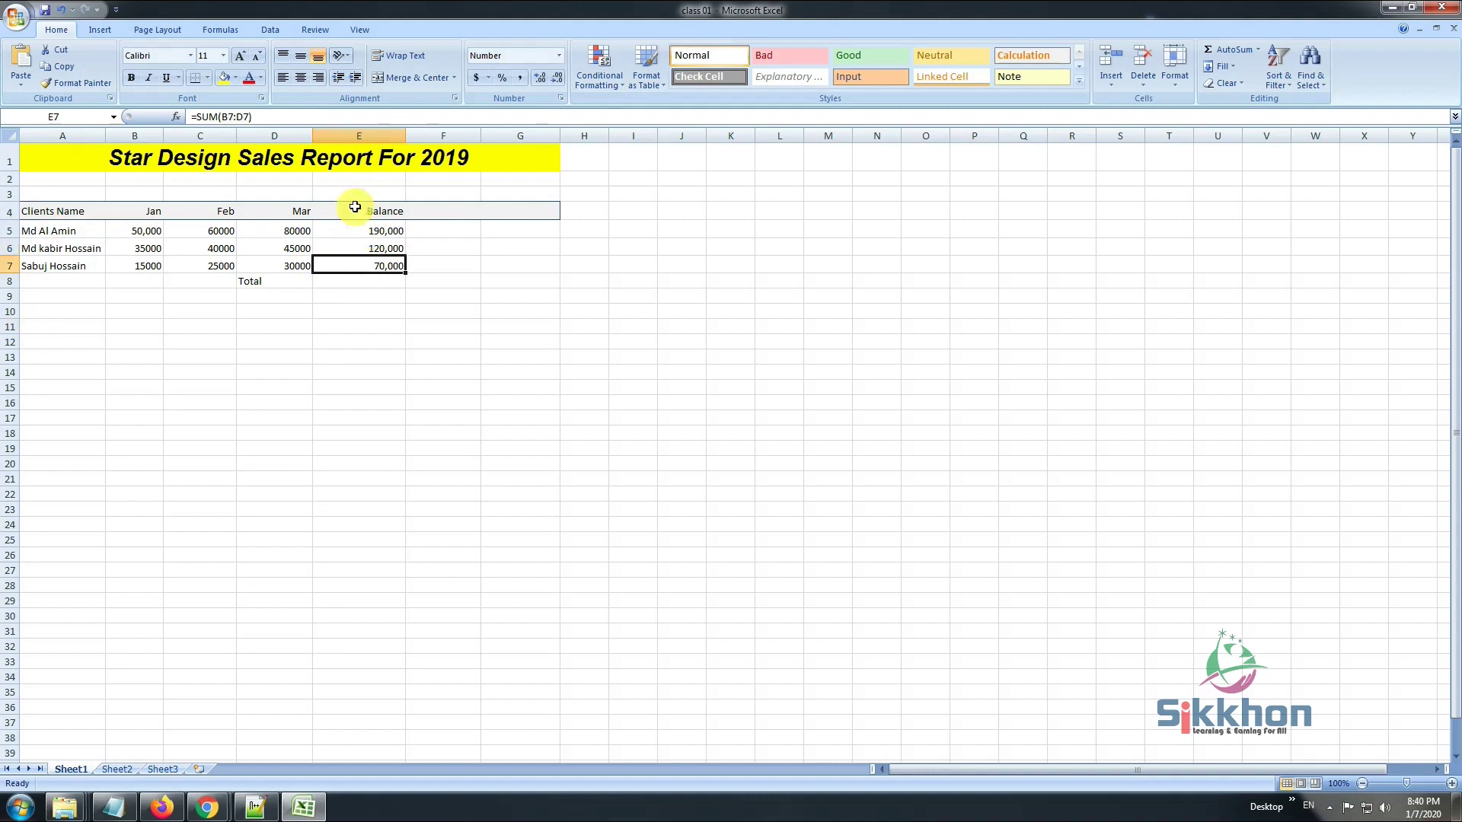
{"action": "left_click", "coordinate": [367, 282]}
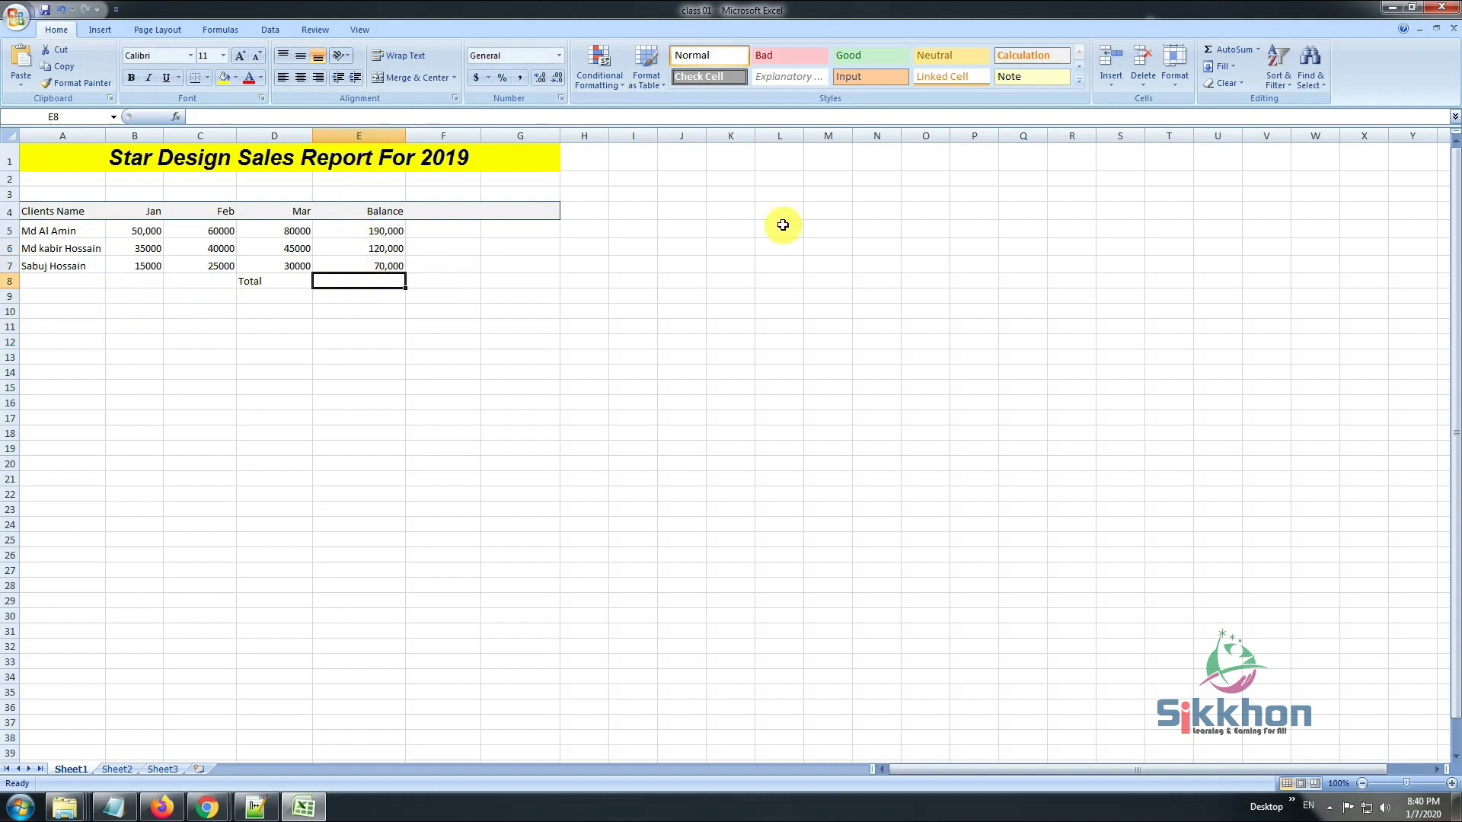
{"action": "left_click", "coordinate": [1227, 51]}
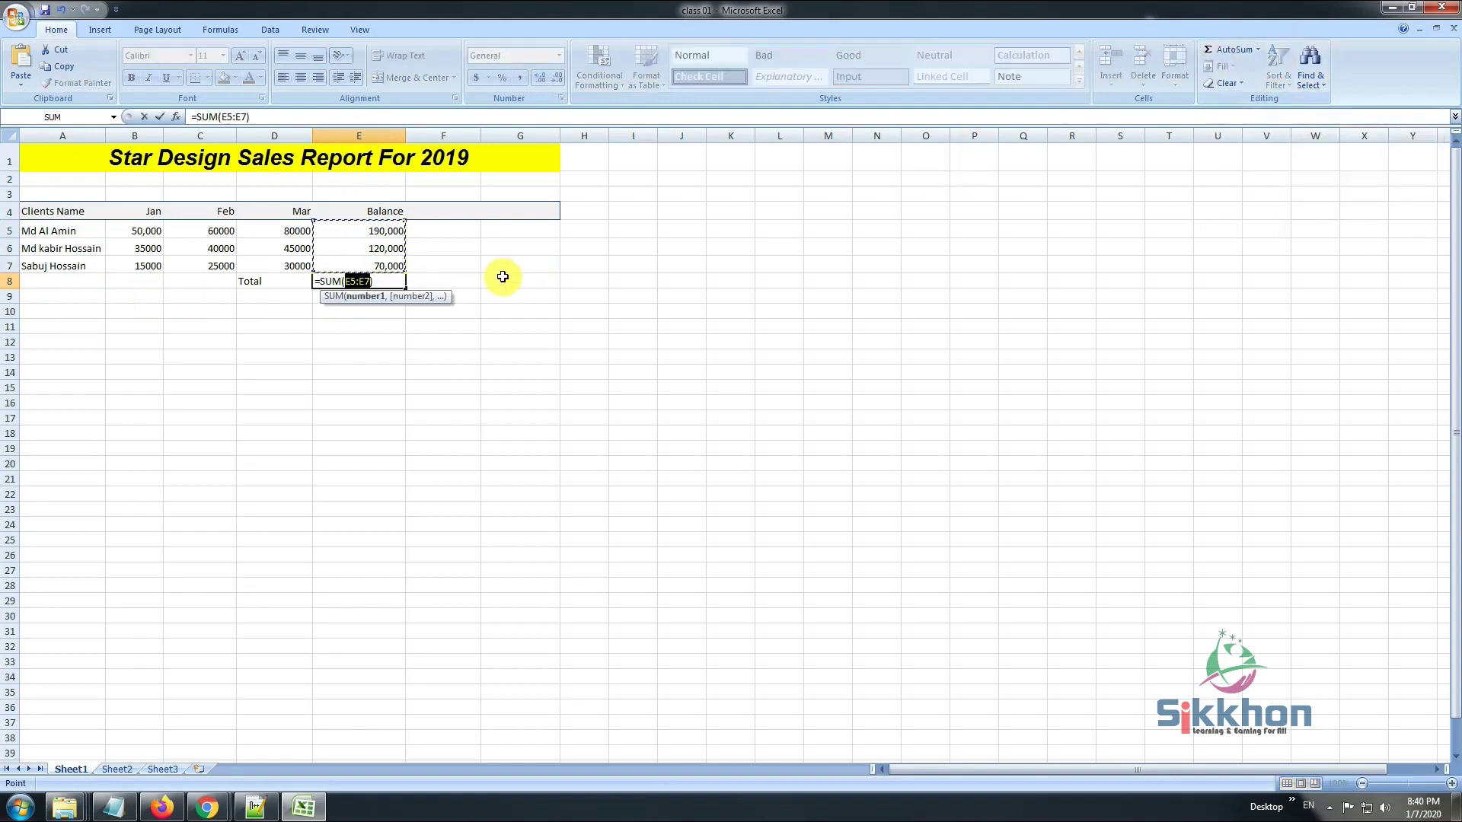
{"action": "key", "text": "Return"}
{"action": "left_click", "coordinate": [394, 281]}
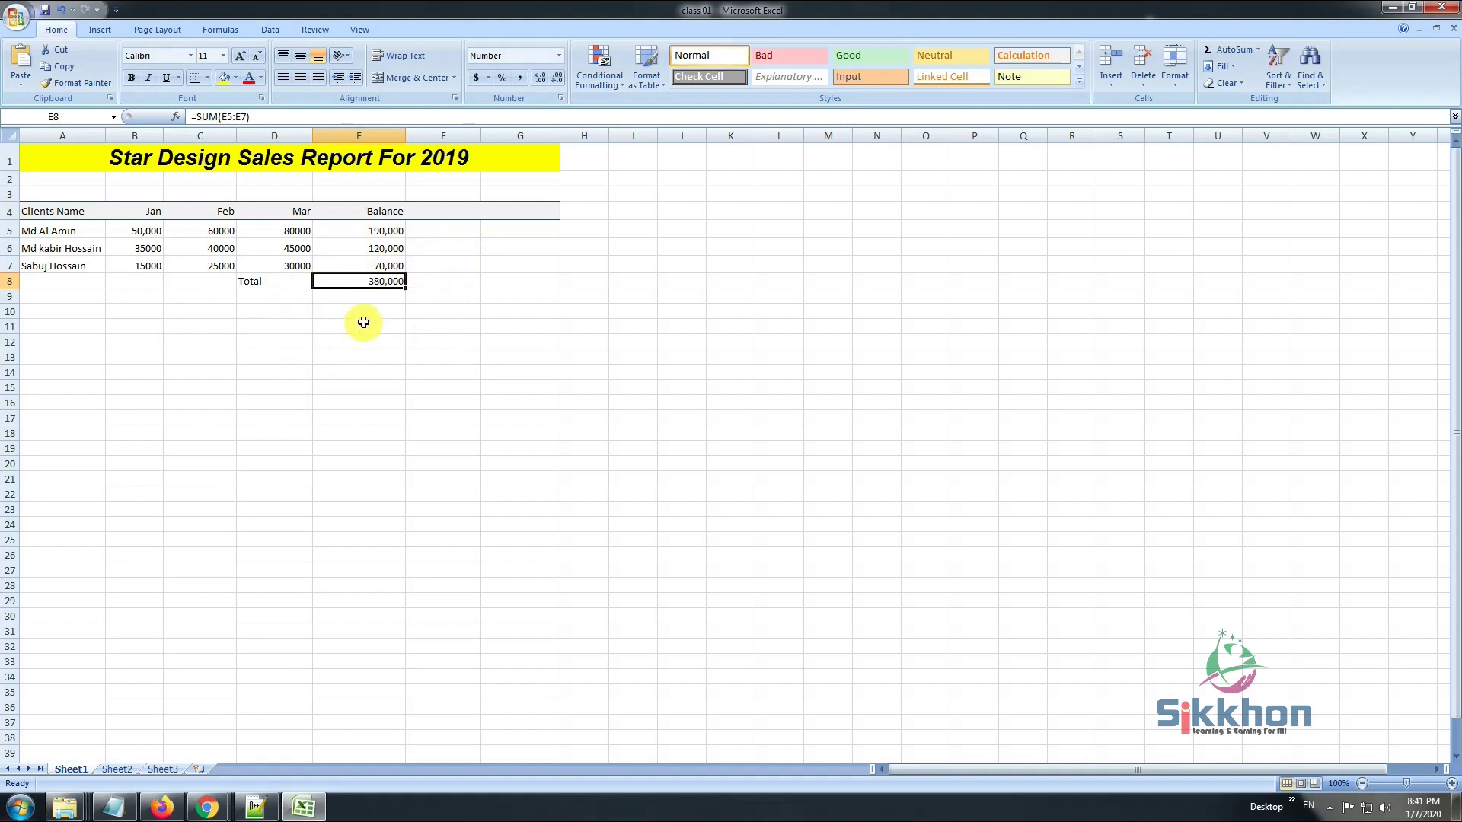
{"action": "left_click", "coordinate": [435, 281]}
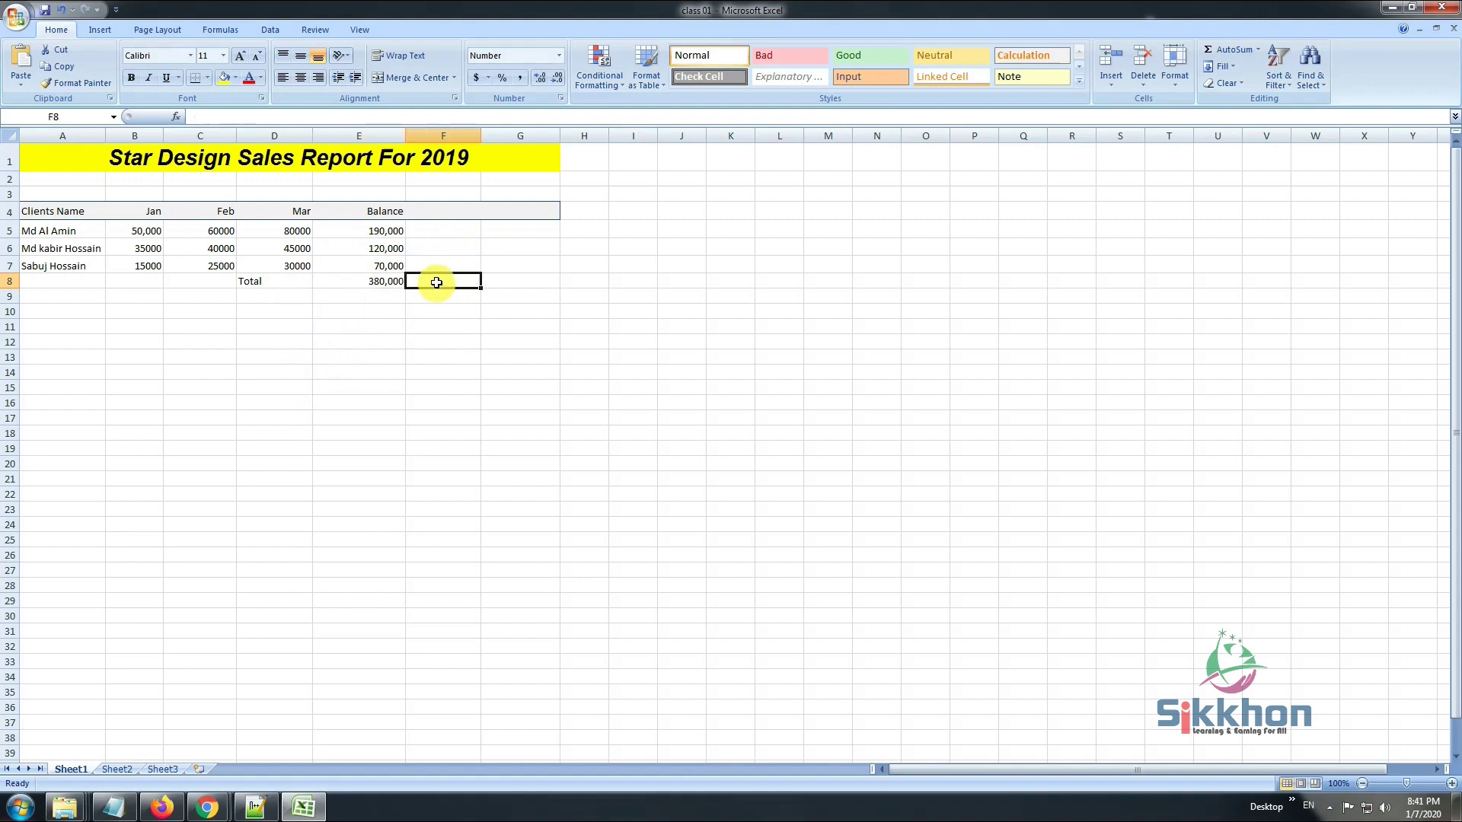
{"action": "left_click", "coordinate": [385, 230]}
{"action": "left_click", "coordinate": [386, 248]}
{"action": "left_click", "coordinate": [384, 262]}
{"action": "left_click", "coordinate": [386, 282]}
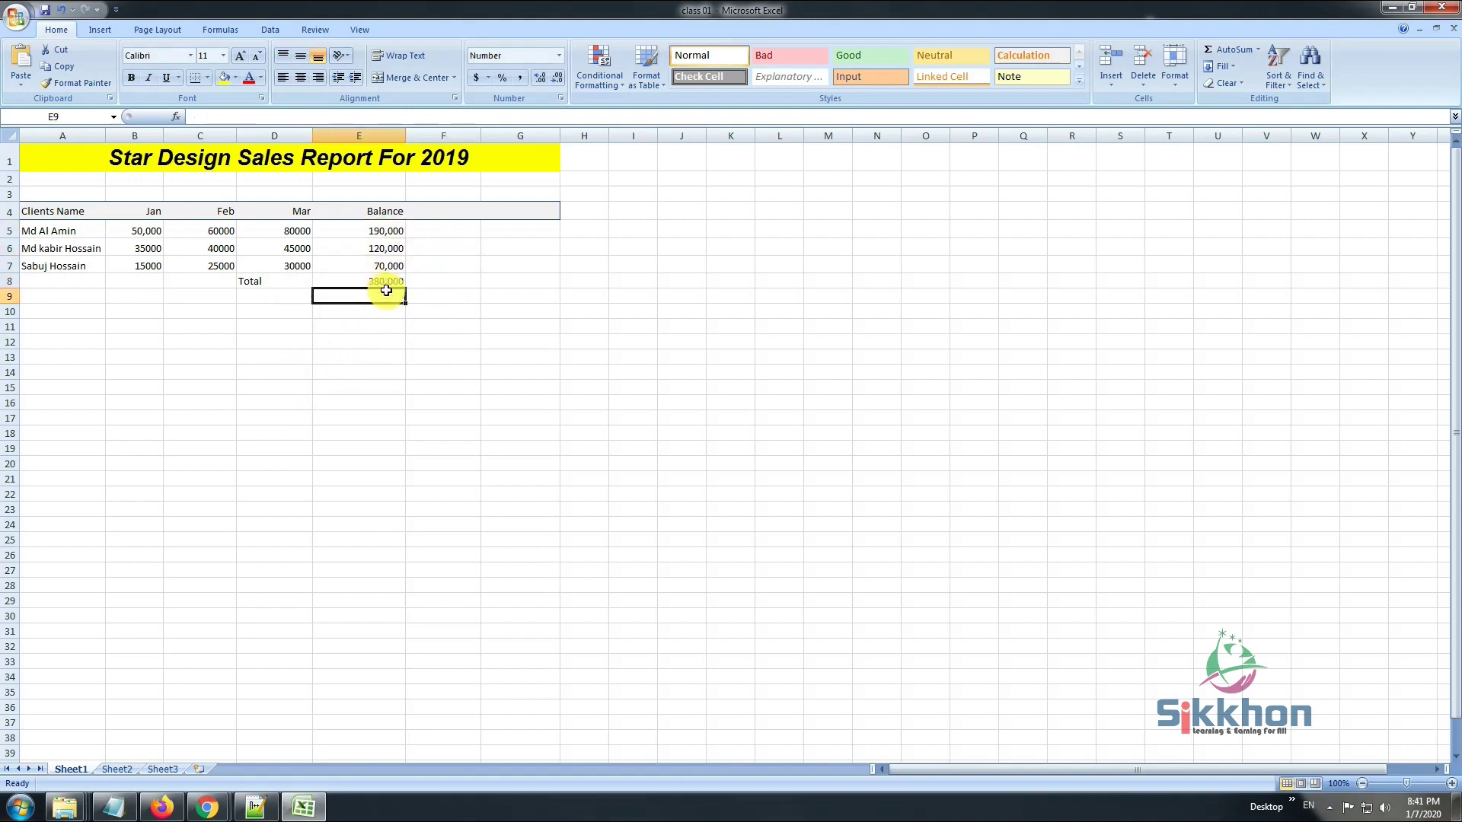
{"action": "left_click", "coordinate": [386, 248]}
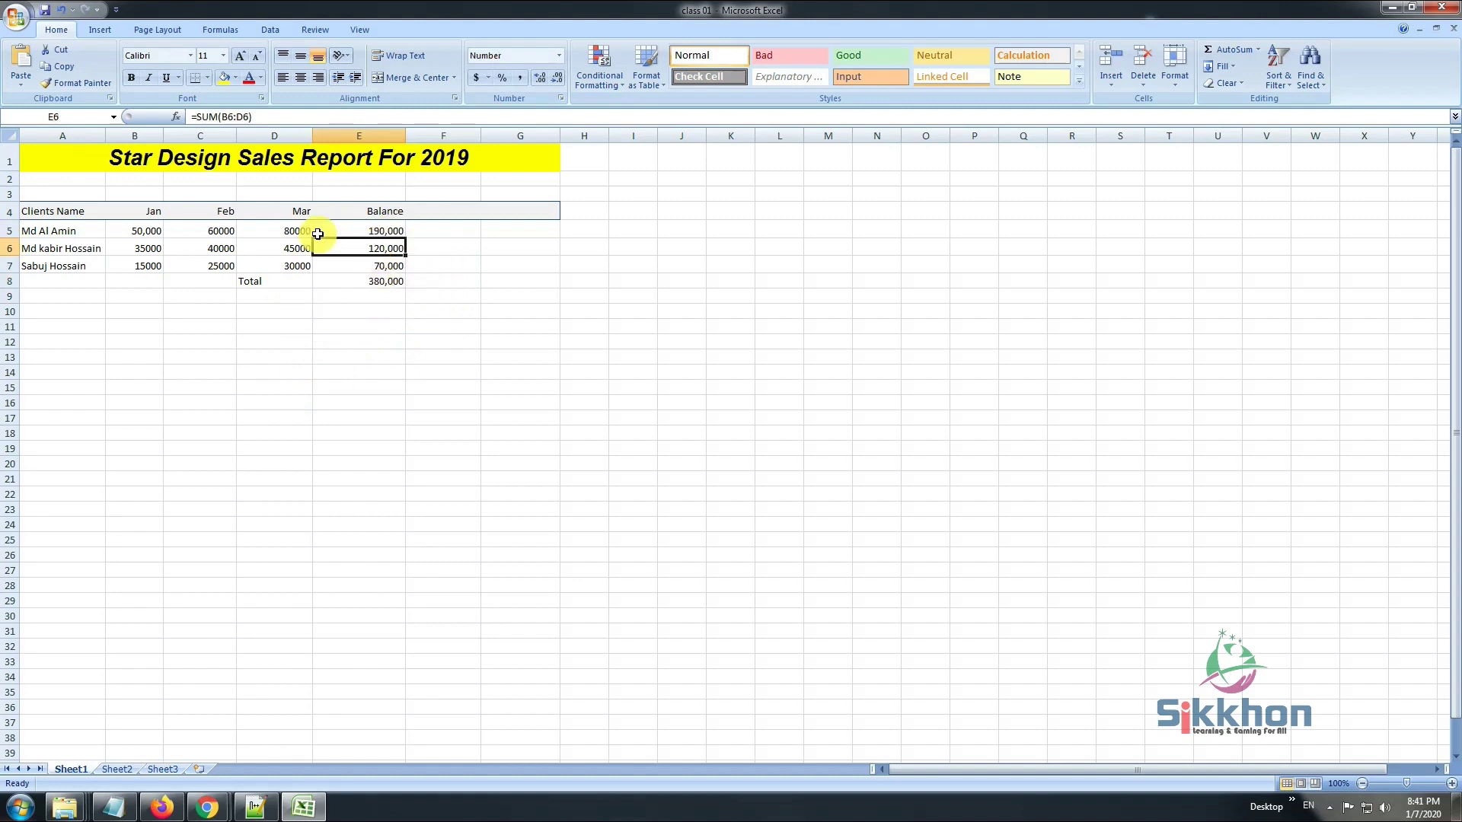
{"action": "left_click", "coordinate": [289, 231]}
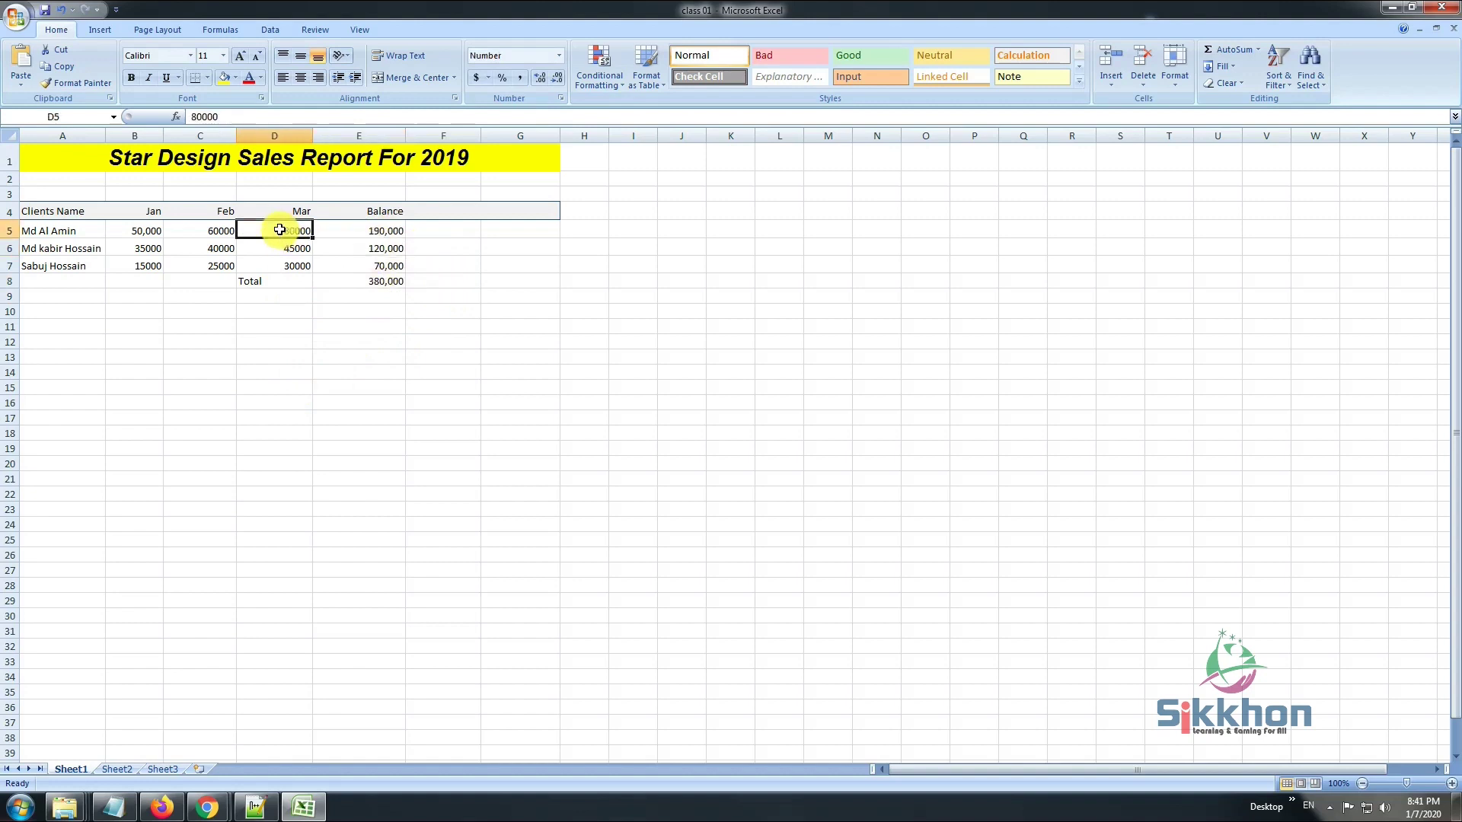
{"action": "left_click", "coordinate": [378, 285]}
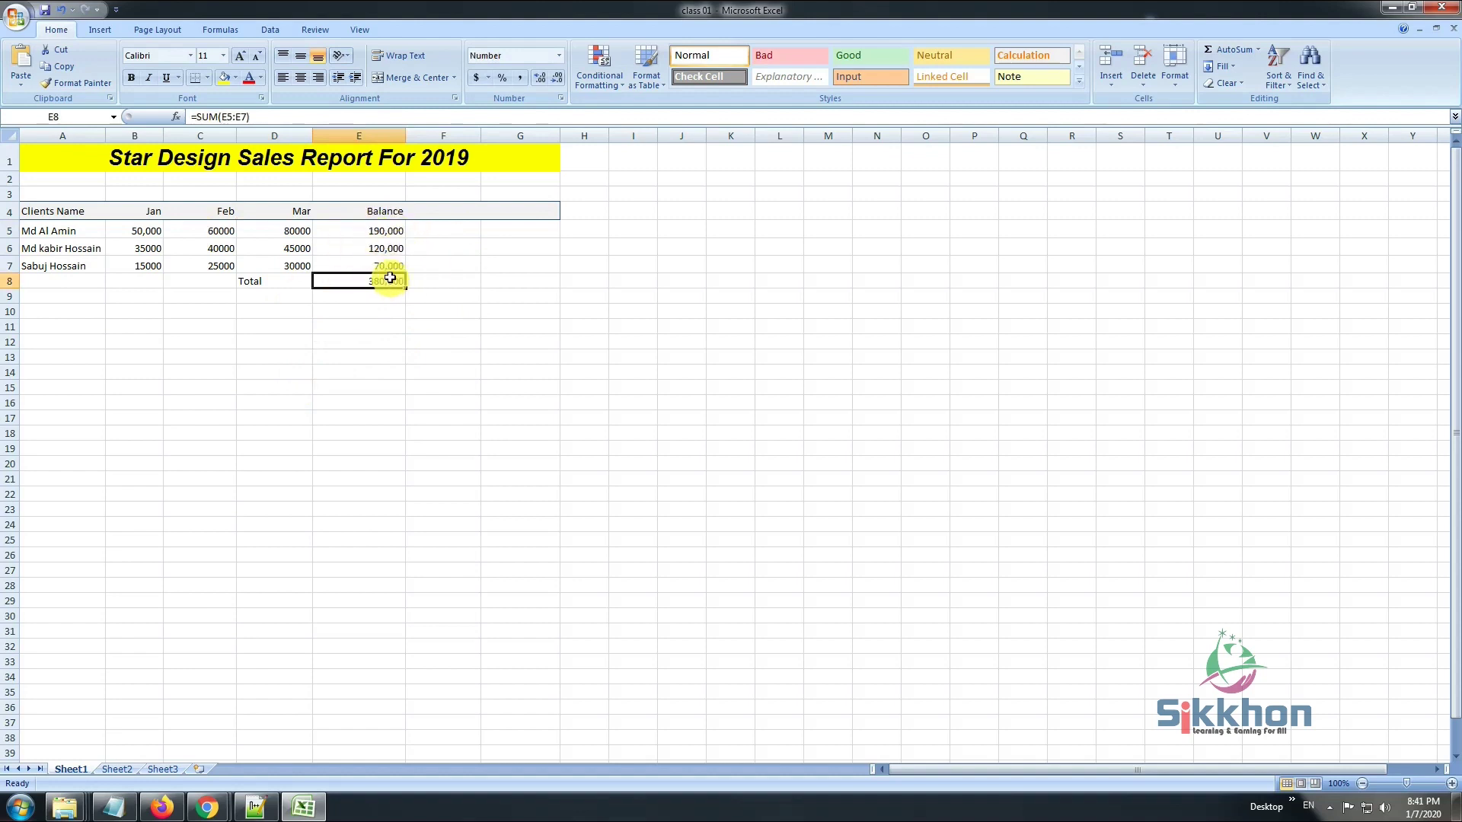
{"action": "left_click", "coordinate": [367, 299]}
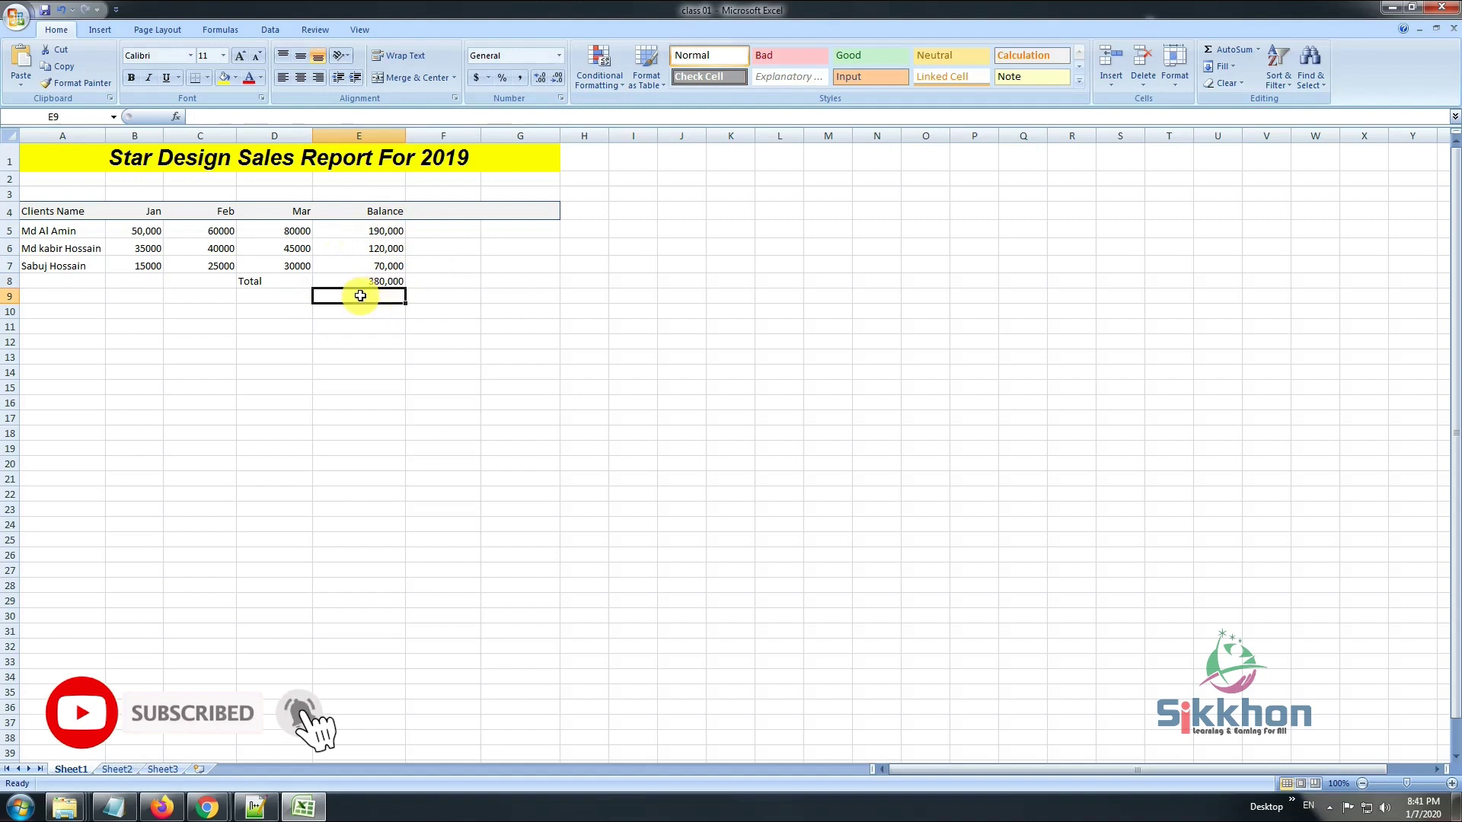
- Enter =MAX(E5:E7) in E9, showing the highest client balance, 190,000
{"action": "type", "text": "="}
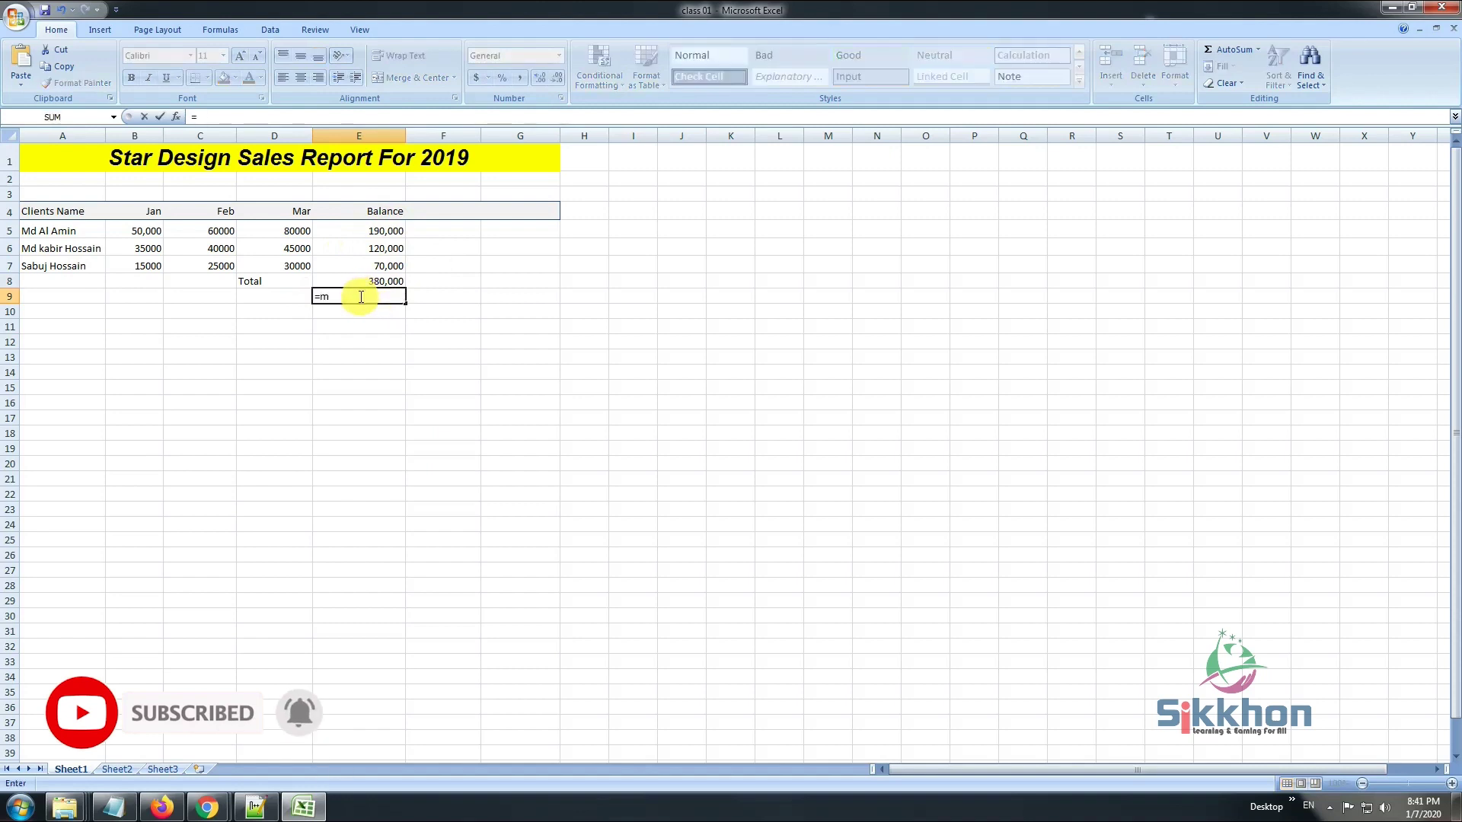
{"action": "type", "text": "max"}
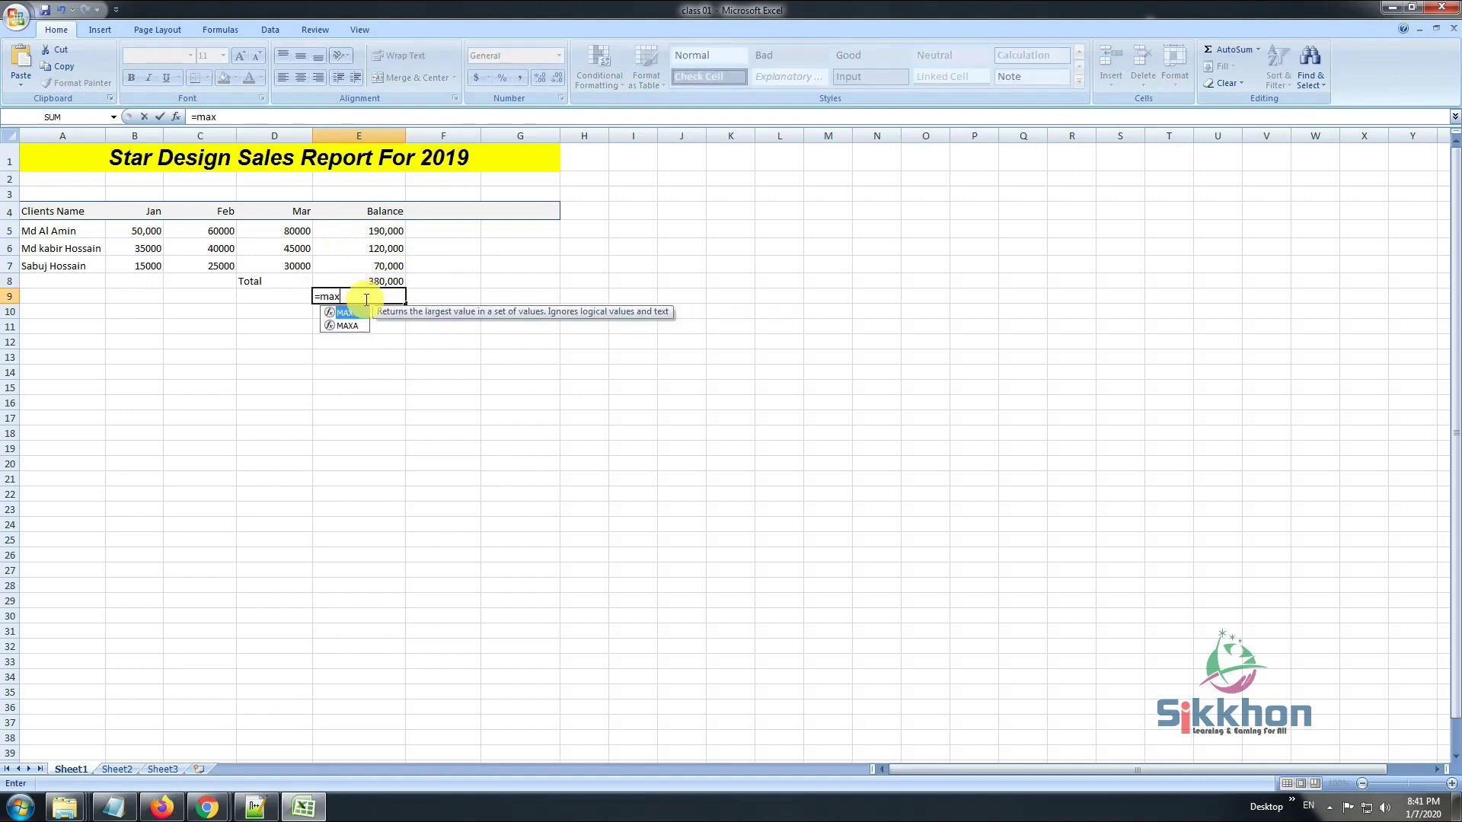
{"action": "type", "text": "("}
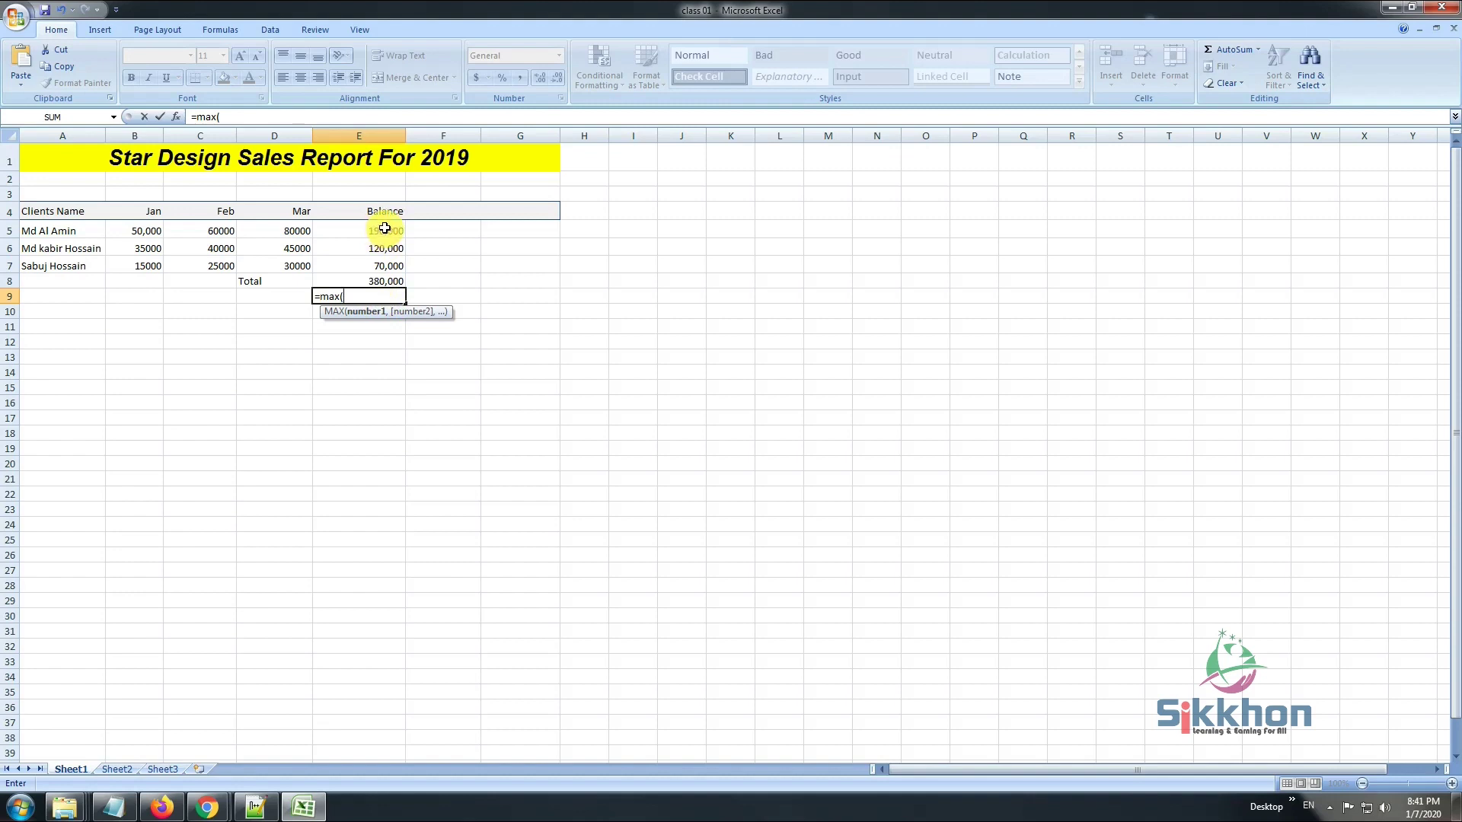
{"action": "left_click_drag", "start_coordinate": [384, 229], "coordinate": [394, 265]}
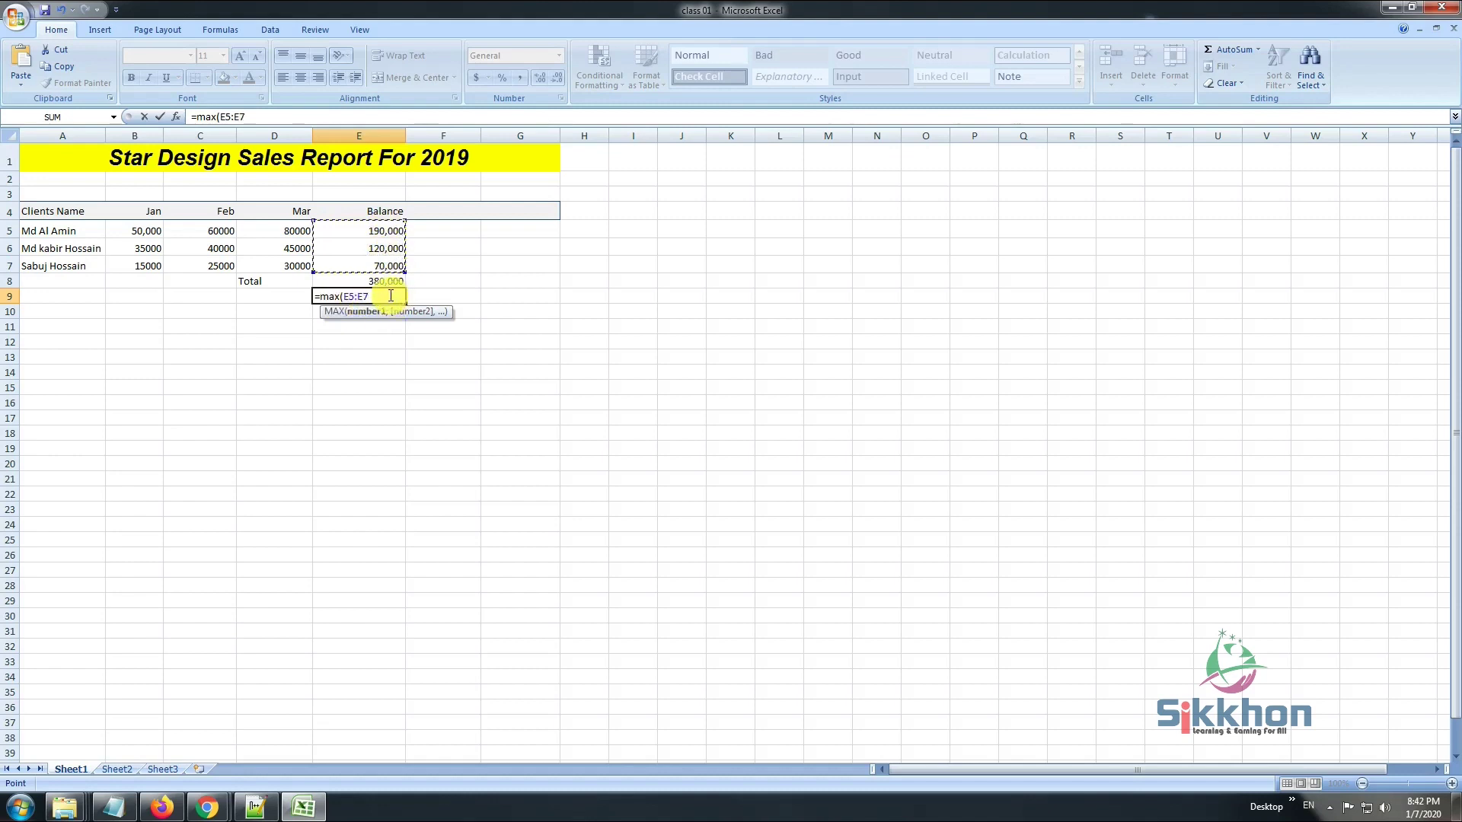
{"action": "type", "text": ")"}
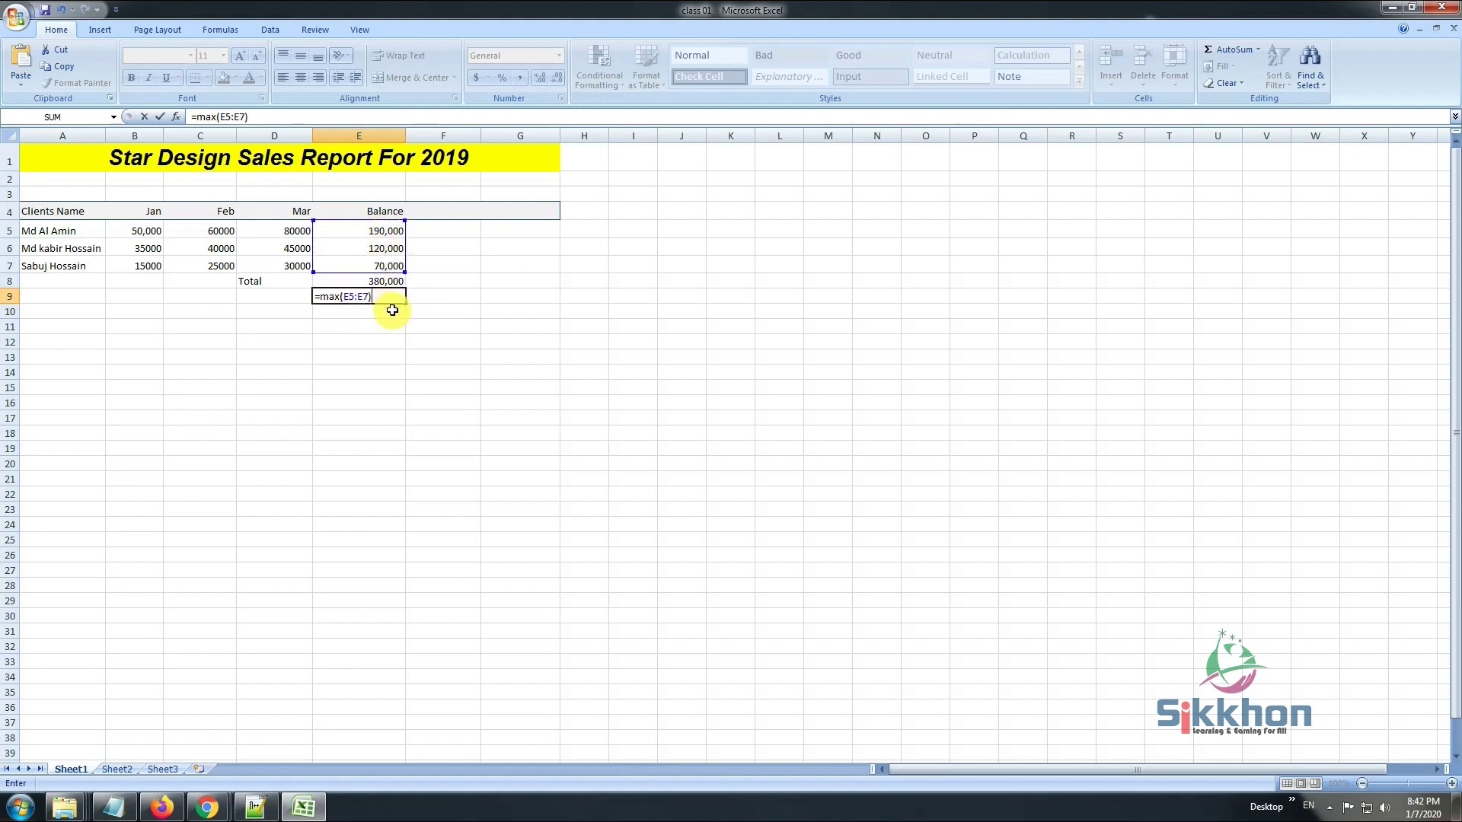
{"action": "key", "text": "Return"}
{"action": "left_click", "coordinate": [381, 295]}
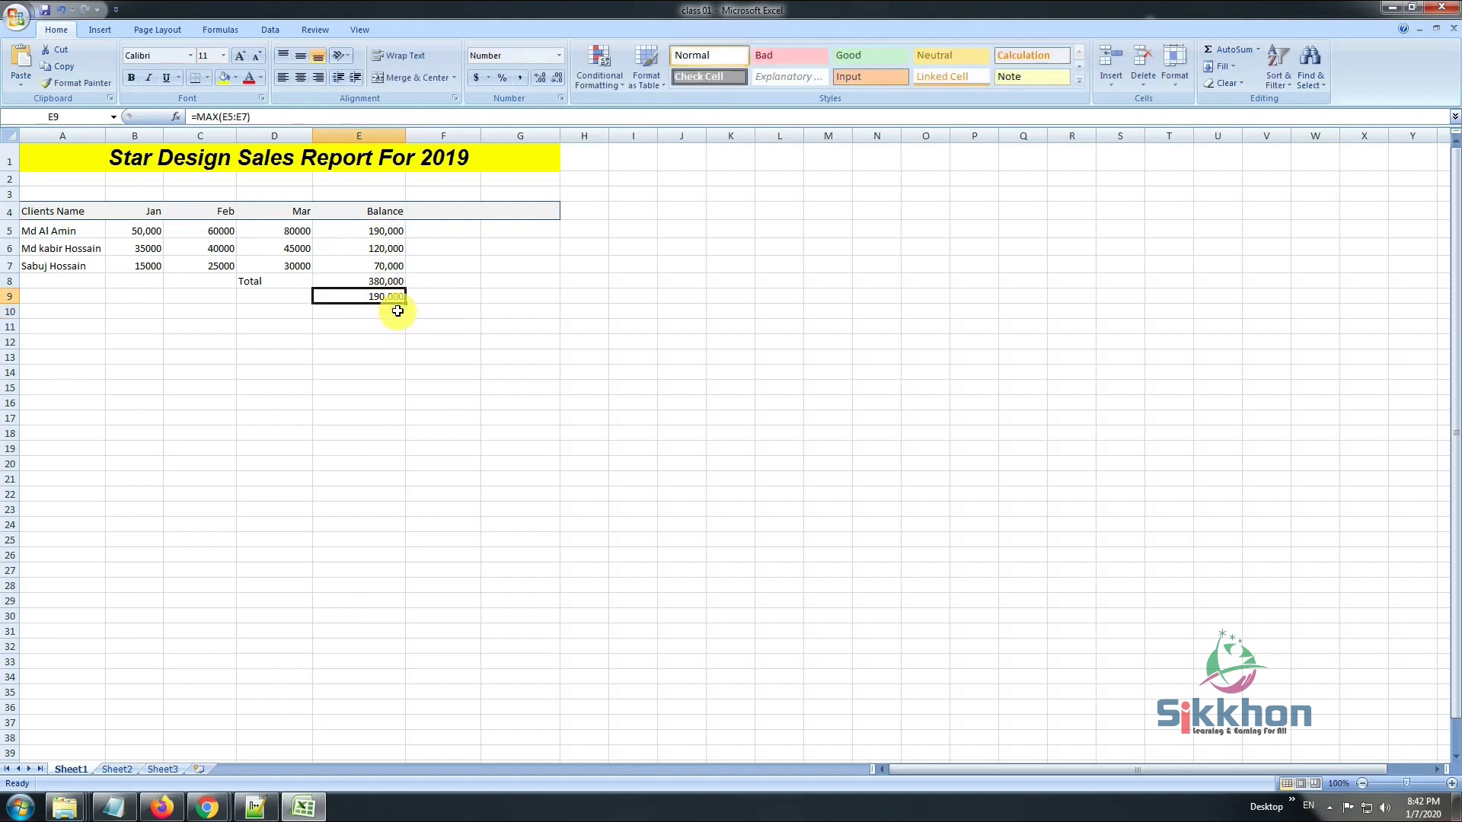
- Change the second client's February sale in C6 from 40000 to 140000
{"action": "left_click", "coordinate": [380, 249]}
{"action": "double_click", "coordinate": [213, 250]}
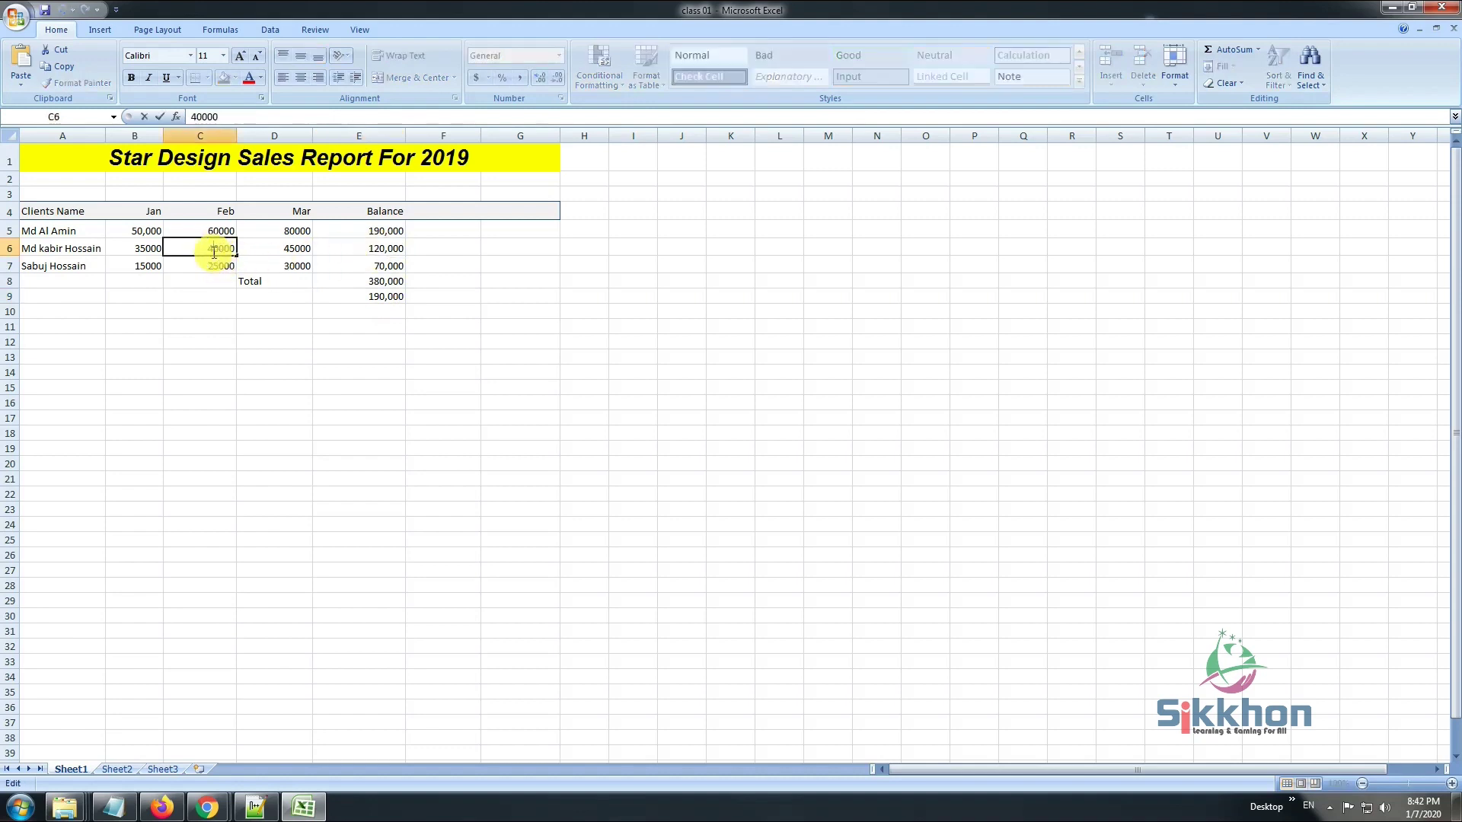
{"action": "type", "text": "1"}
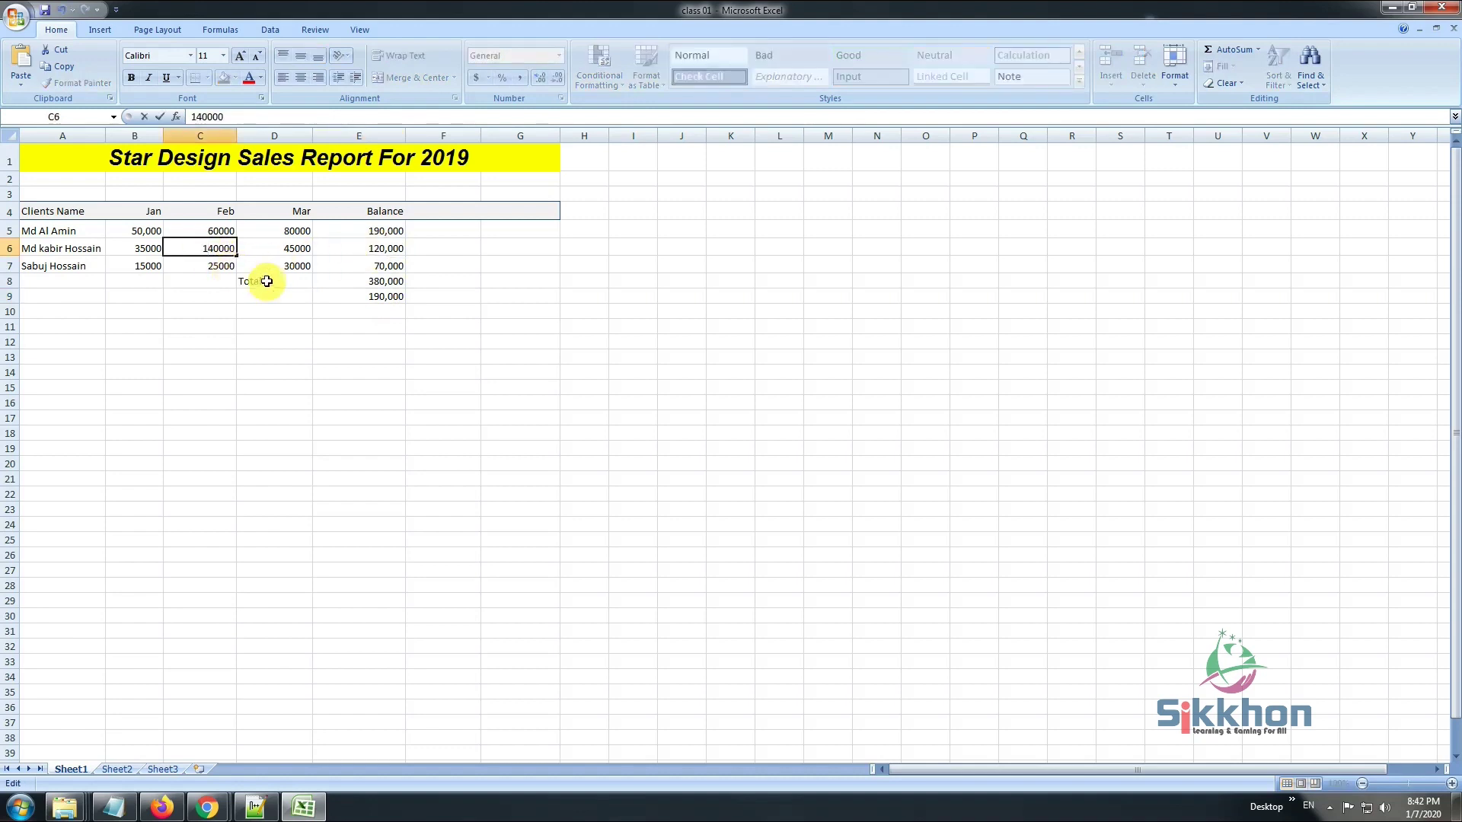
{"action": "key", "text": "Return"}
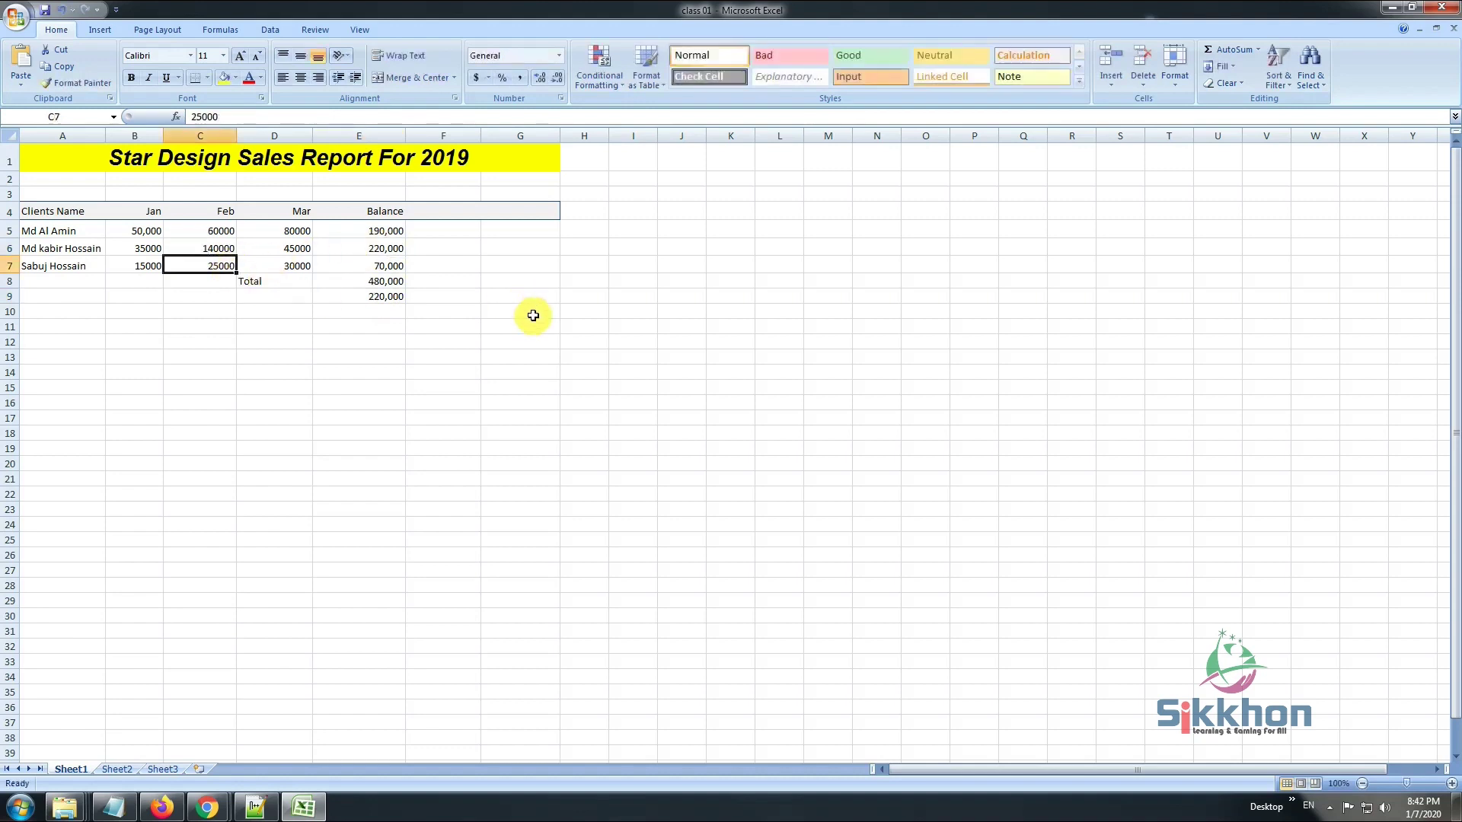
- Check the updated balance, the 480,000 total and the 220,000 maximum
{"action": "left_click", "coordinate": [383, 248]}
{"action": "left_click", "coordinate": [386, 285]}
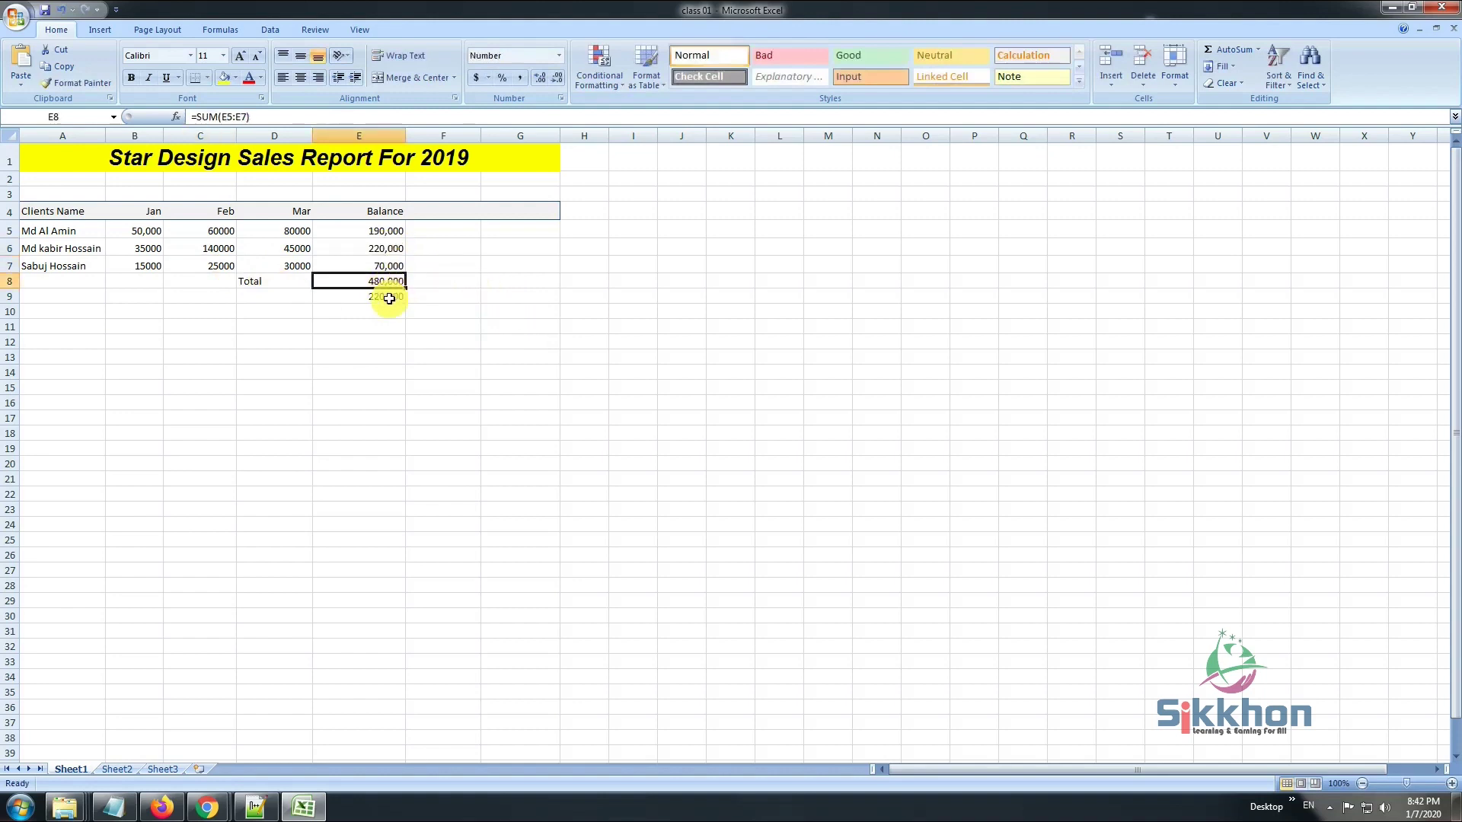
{"action": "left_click", "coordinate": [386, 297]}
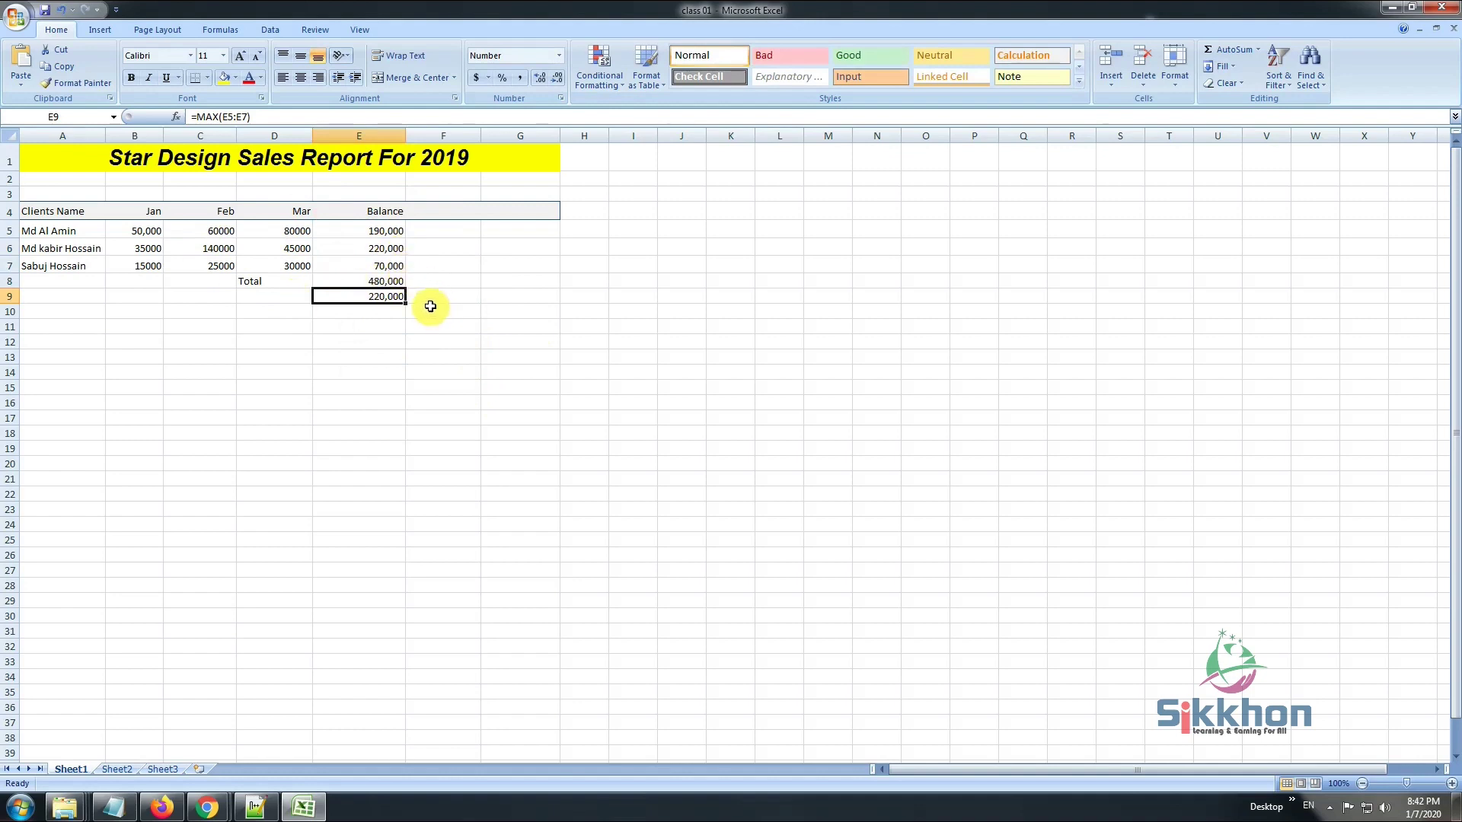
{"action": "left_click", "coordinate": [288, 250]}
{"action": "left_click", "coordinate": [388, 251]}
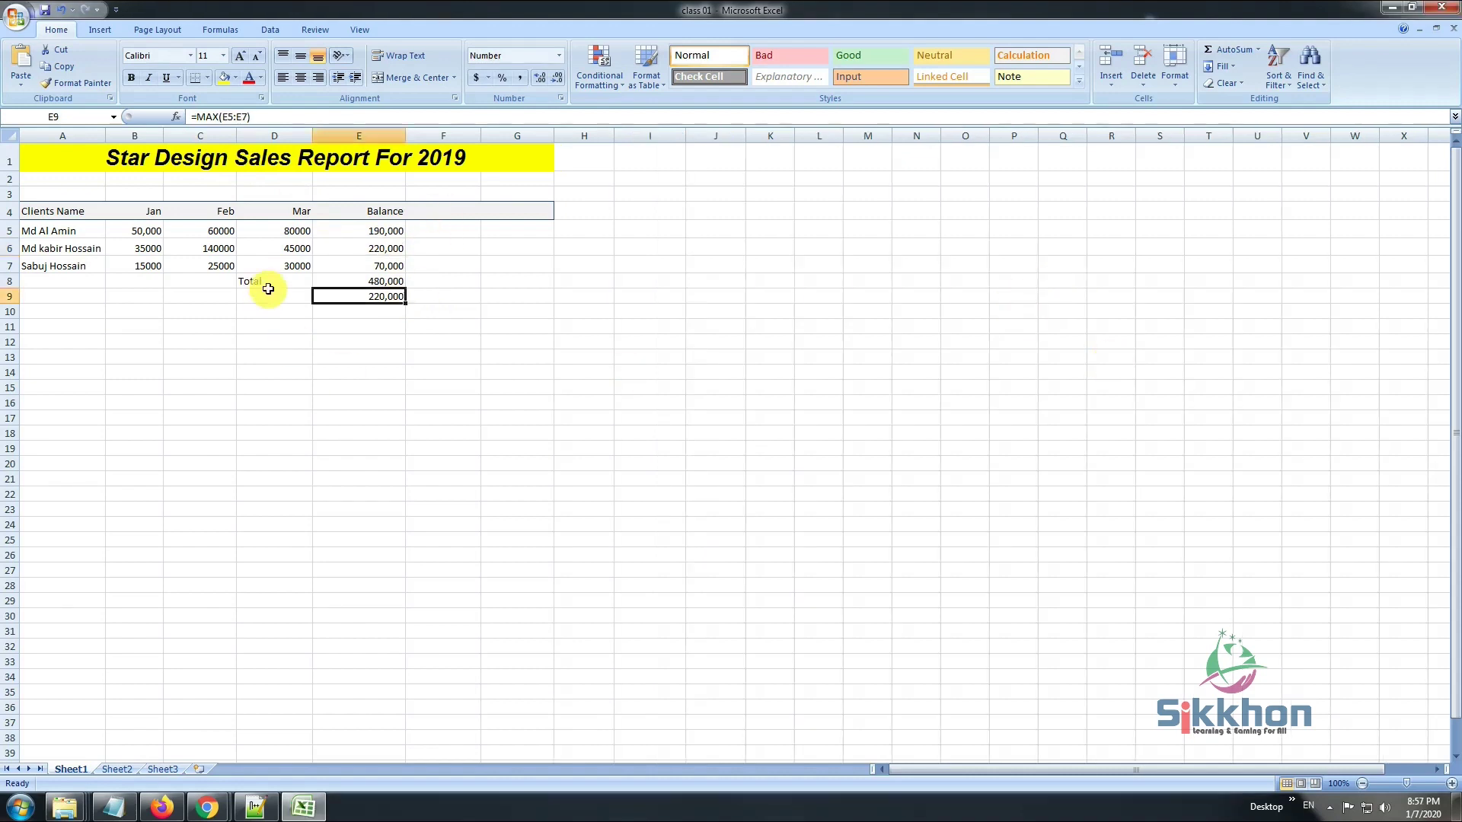
- Label D9 as Max and D10 as Min
{"action": "left_click", "coordinate": [282, 296]}
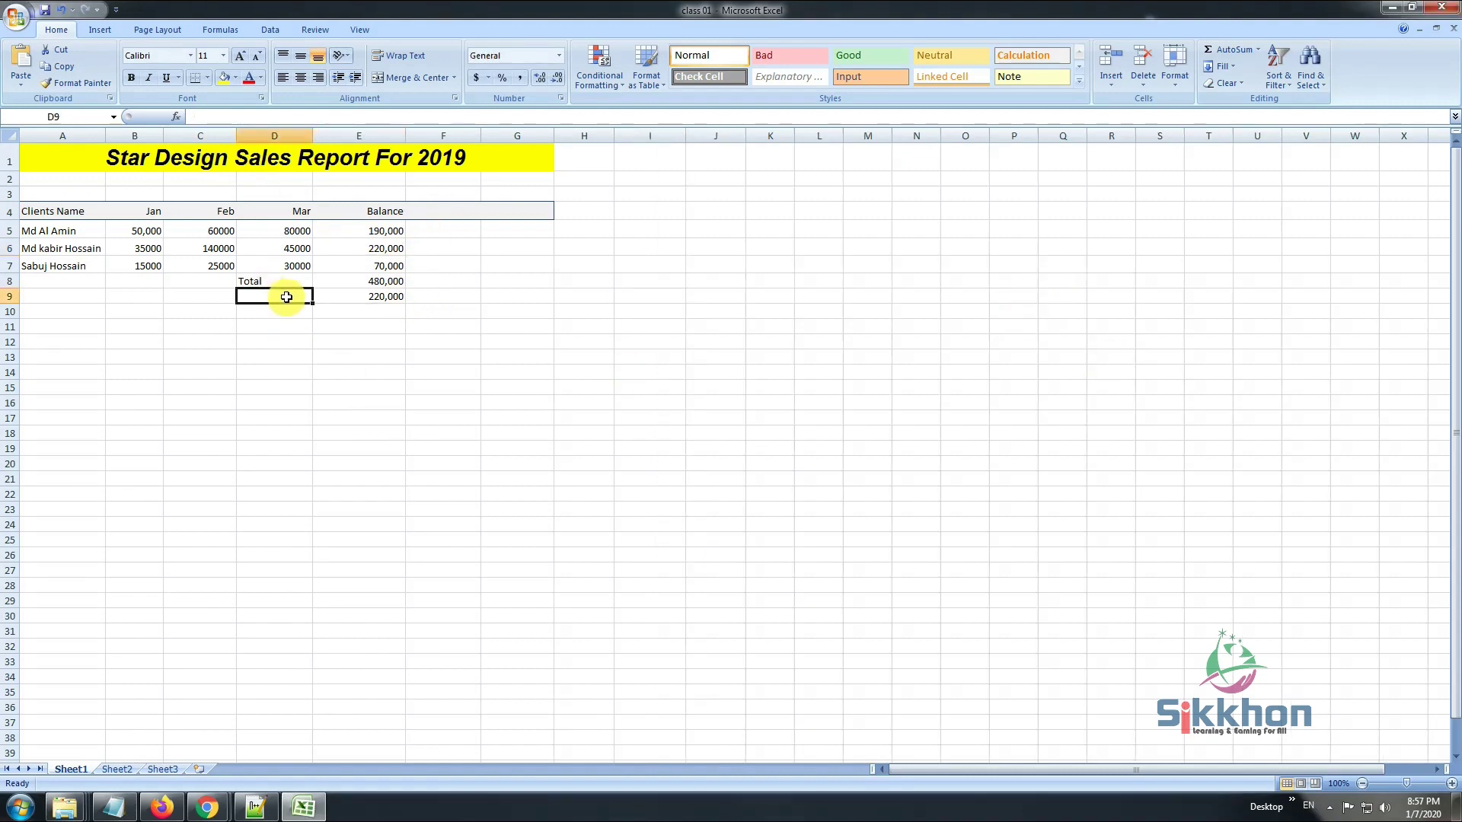
{"action": "type", "text": "Max"}
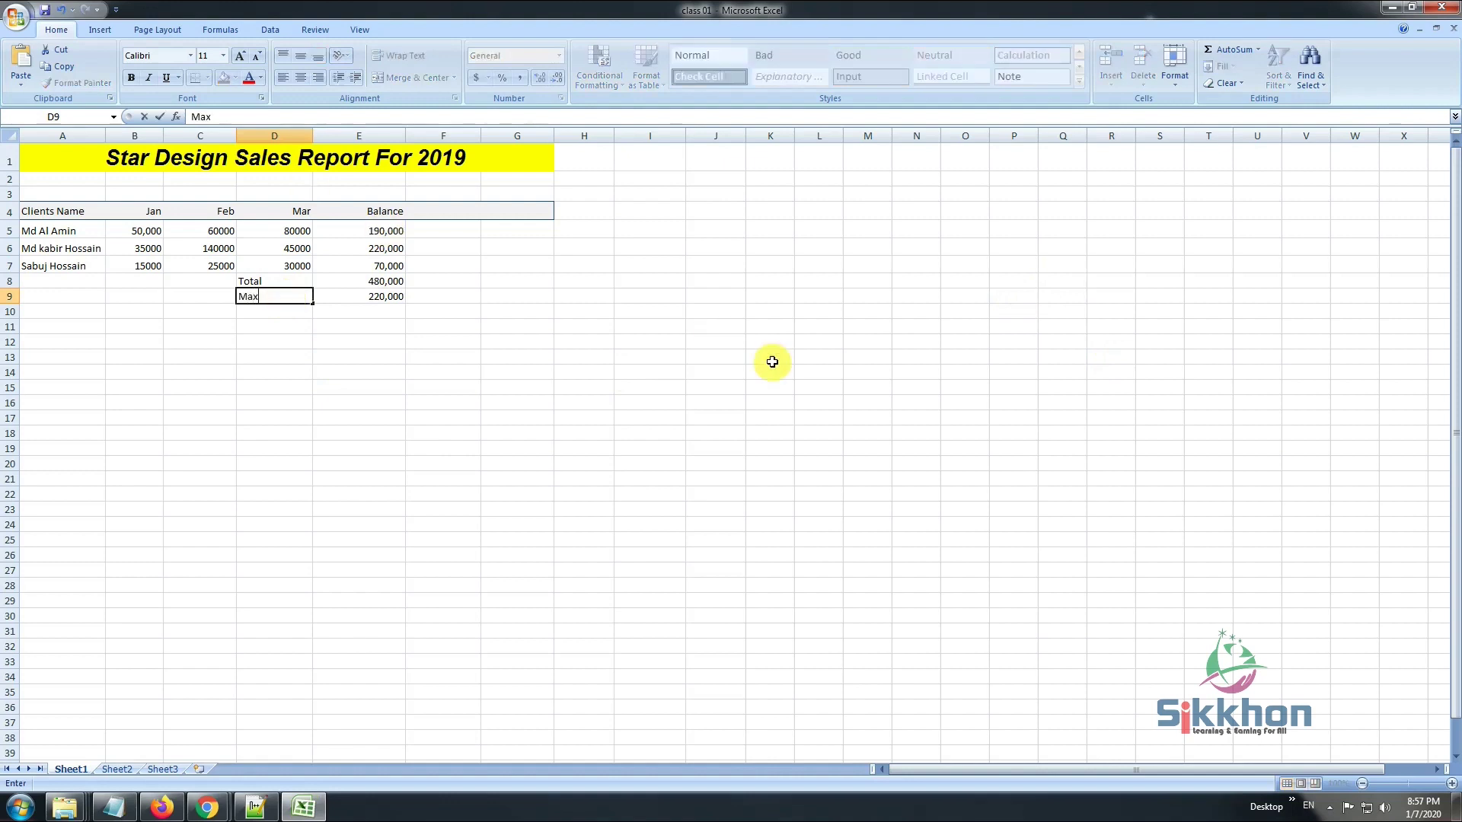
{"action": "left_click", "coordinate": [266, 301]}
{"action": "left_click", "coordinate": [269, 310]}
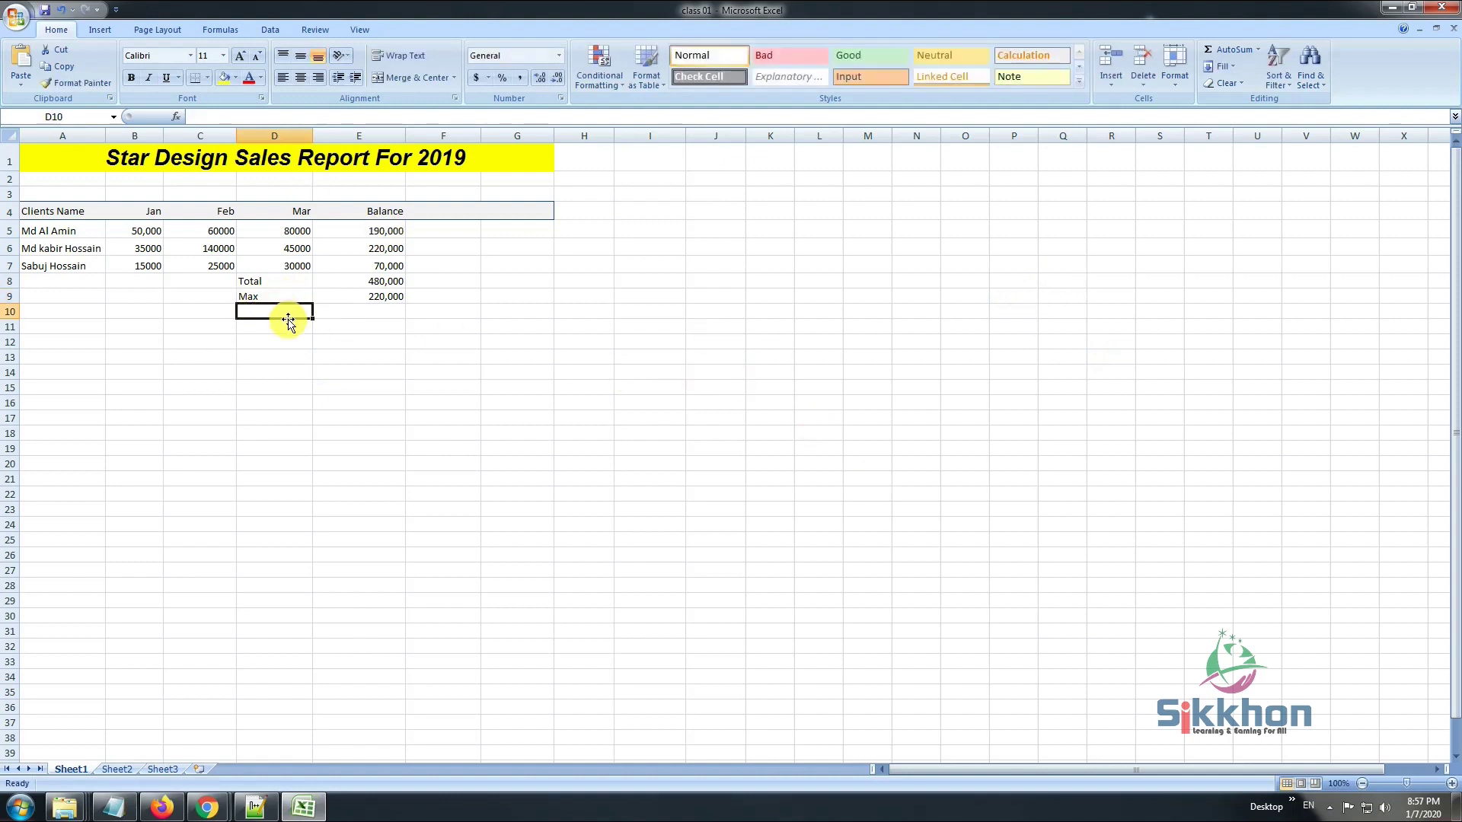
{"action": "type", "text": "Min"}
{"action": "key", "text": "Tab"}
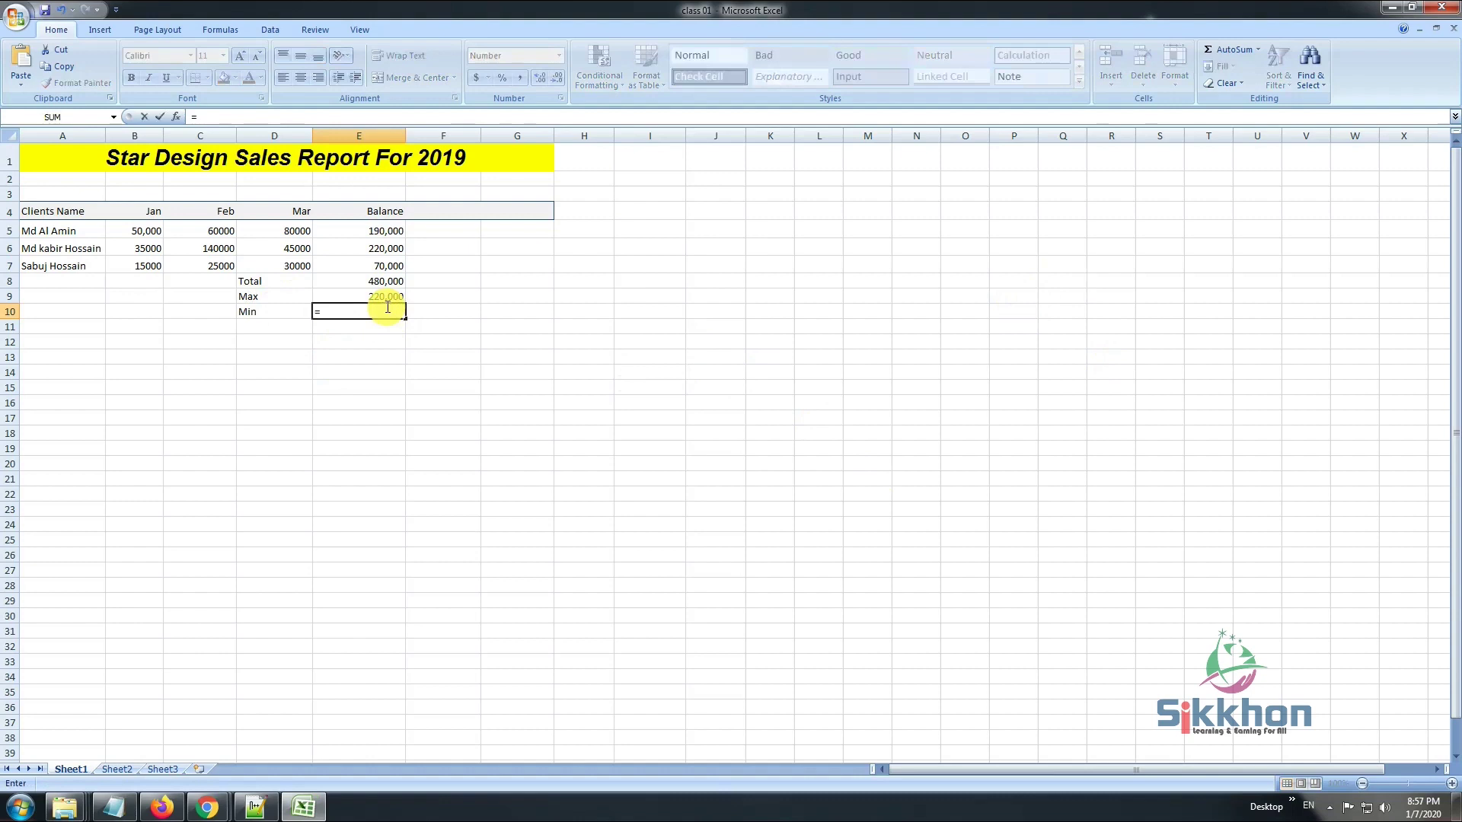
- Enter =MIN(E5:E7) in E10, showing the smallest client balance, 70,000
{"action": "type", "text": "min("}
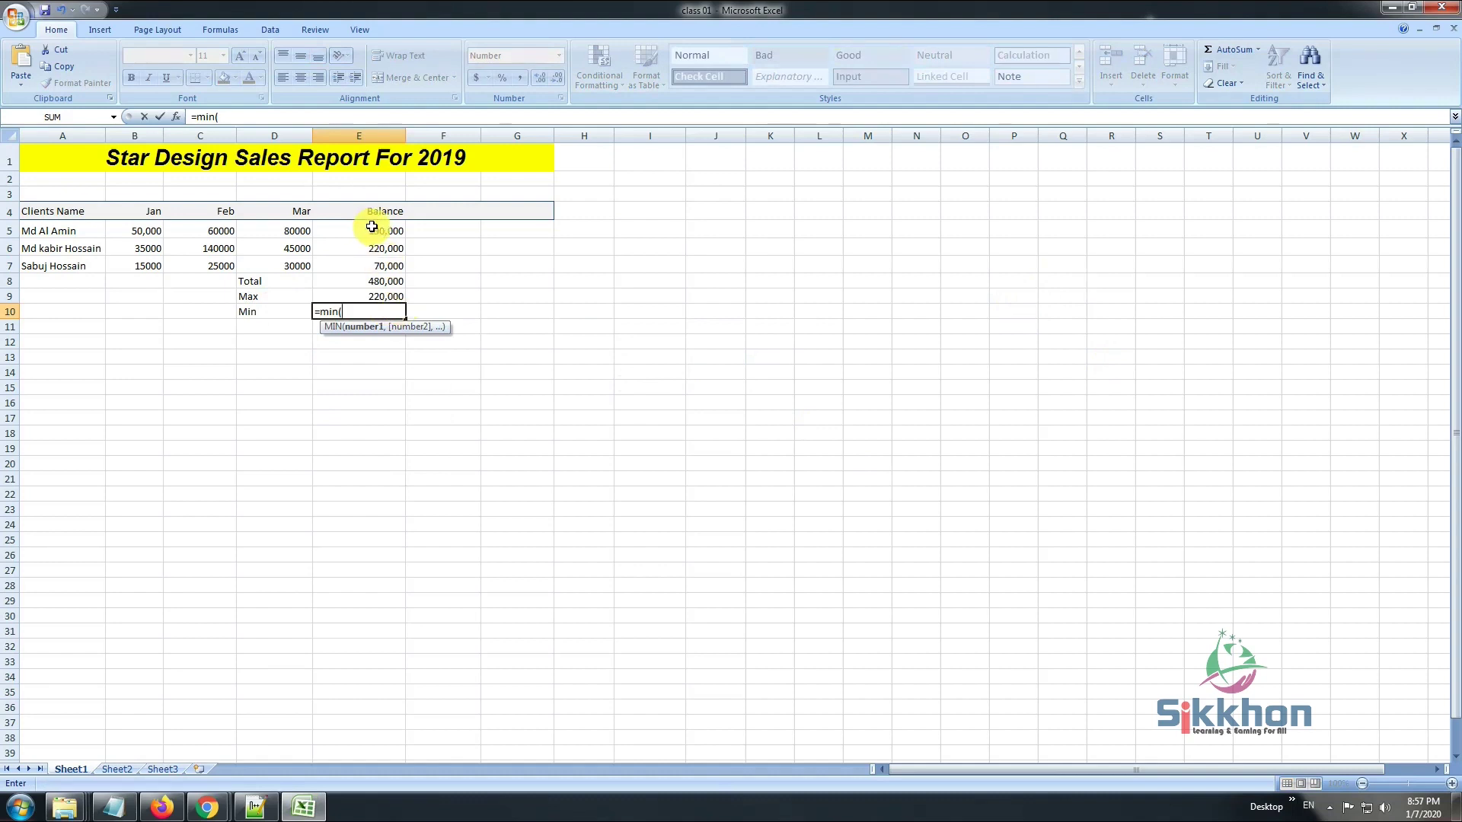
{"action": "left_click_drag", "start_coordinate": [372, 227], "coordinate": [397, 261]}
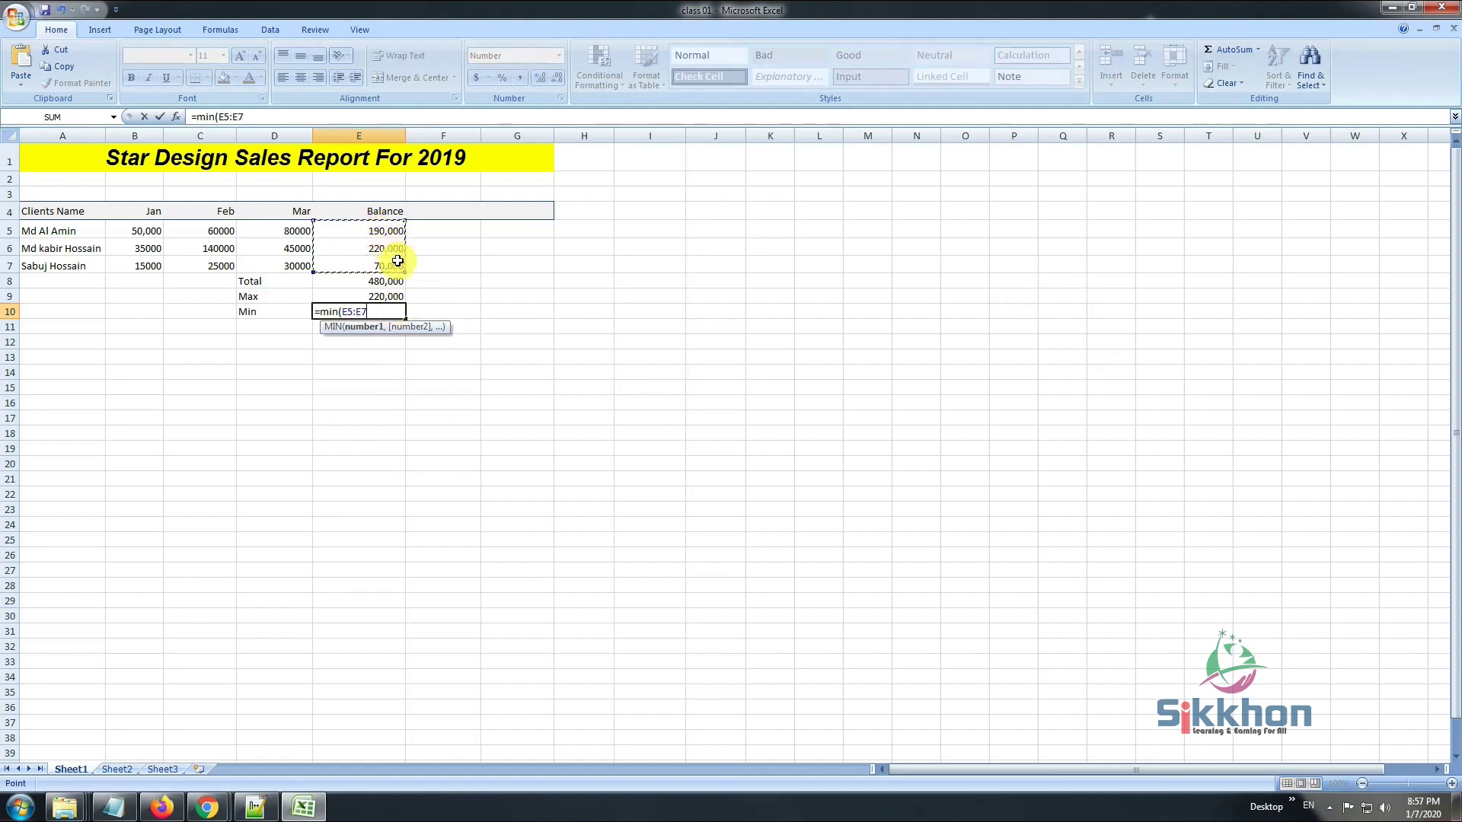
{"action": "key", "text": "Return"}
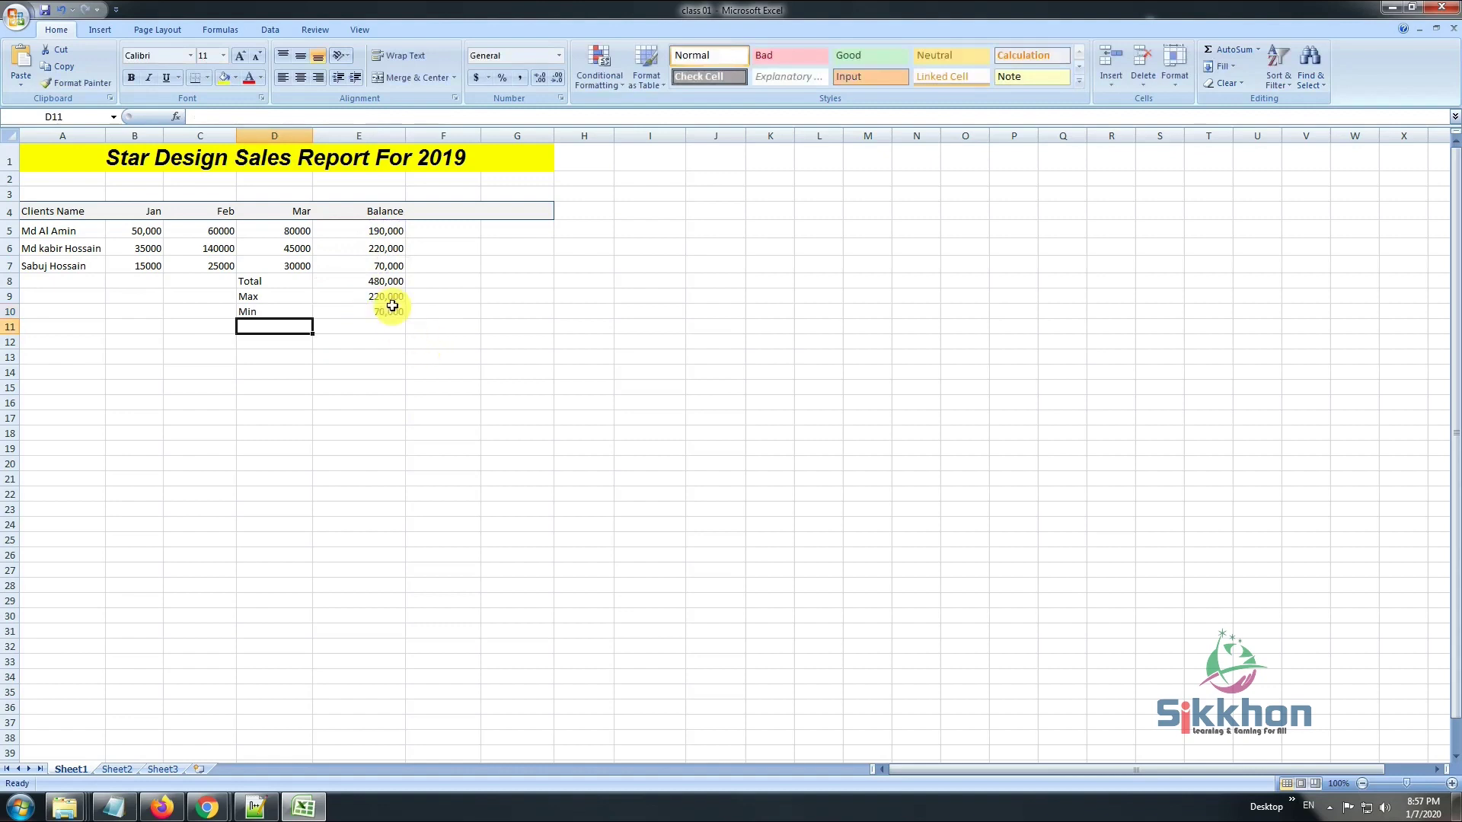
{"action": "left_click", "coordinate": [392, 266]}
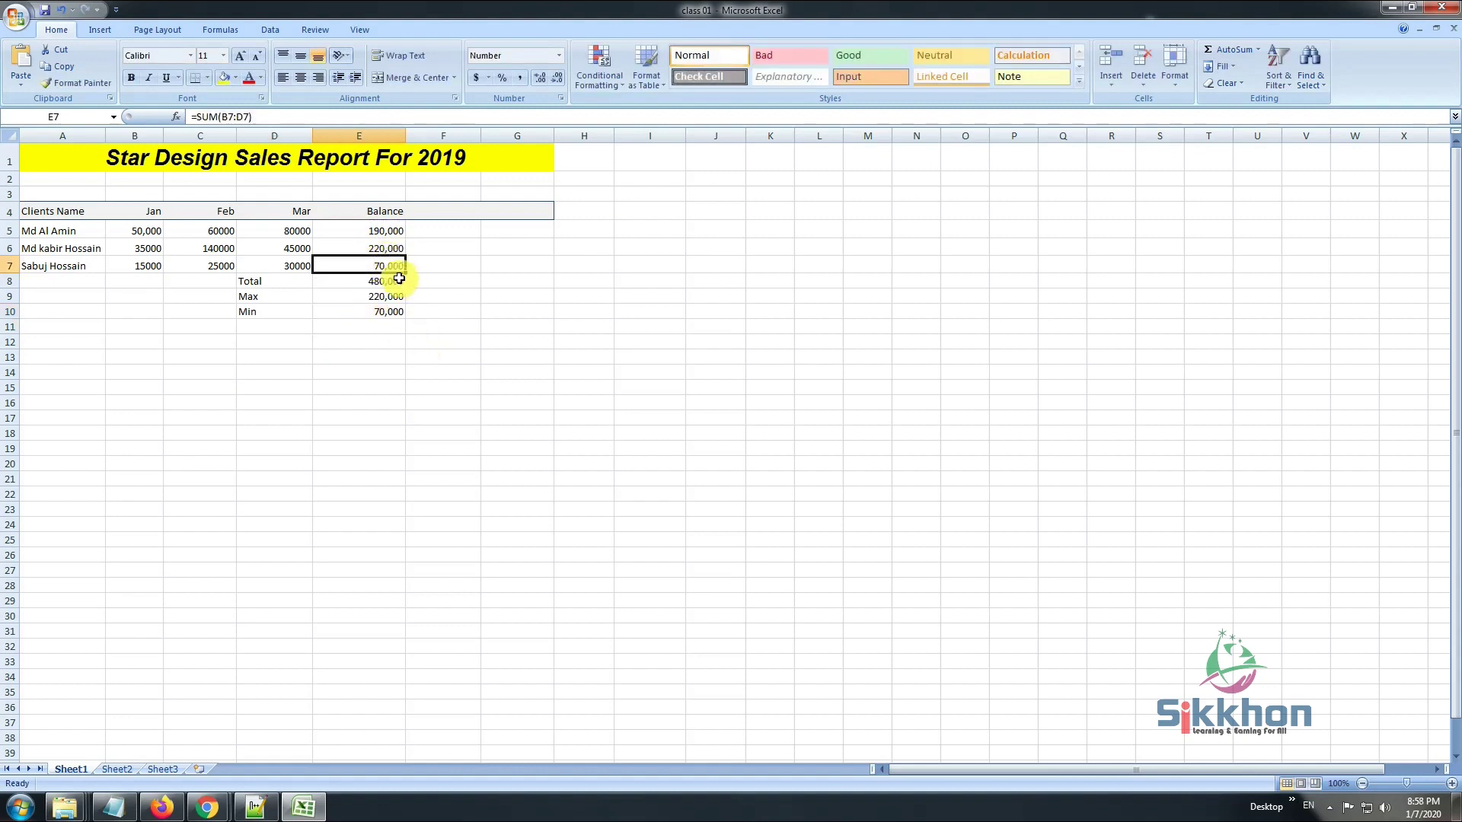
{"action": "left_click", "coordinate": [381, 311]}
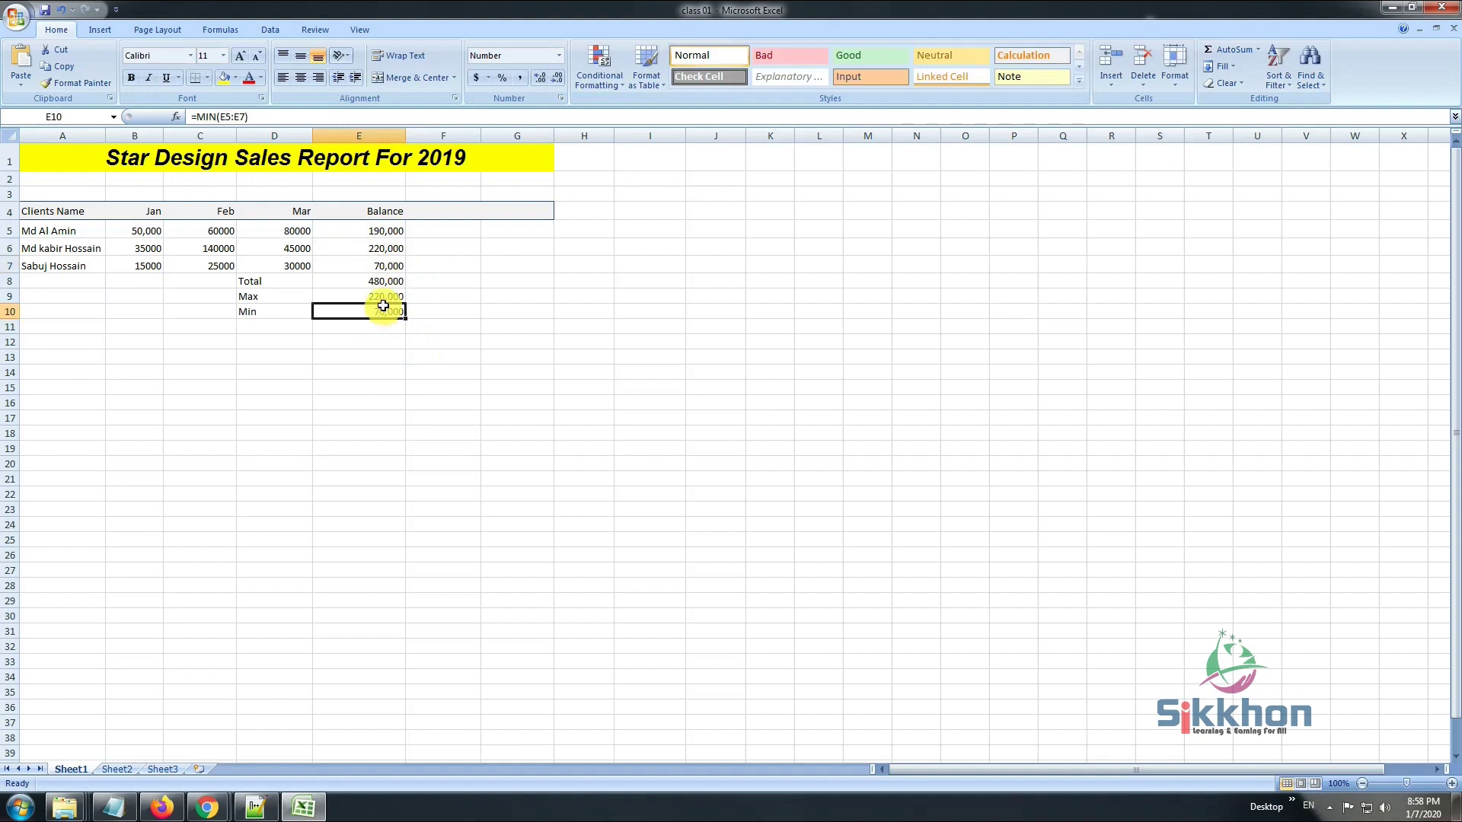
{"action": "left_click", "coordinate": [382, 296]}
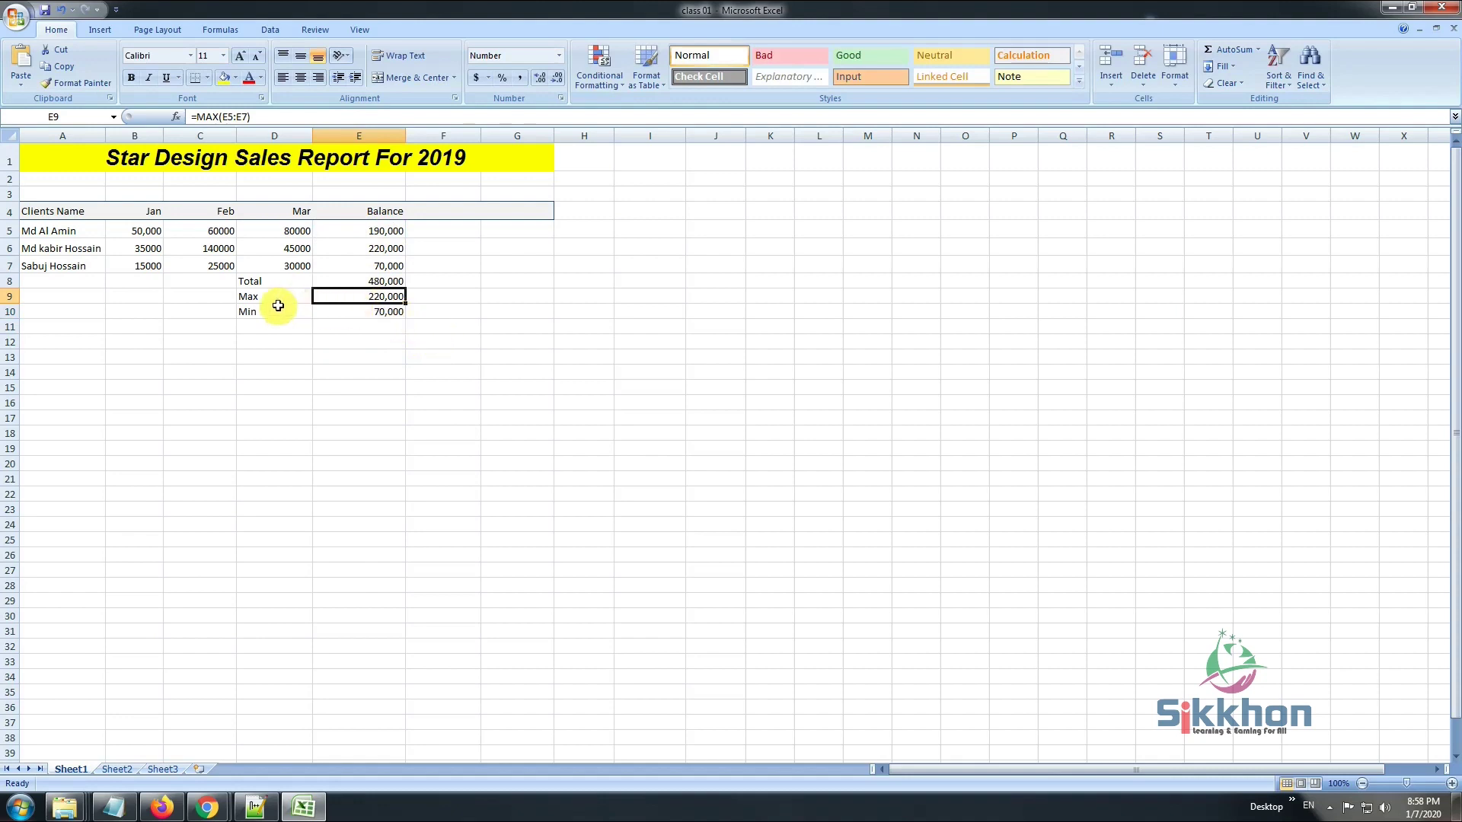
{"action": "left_click", "coordinate": [444, 283]}
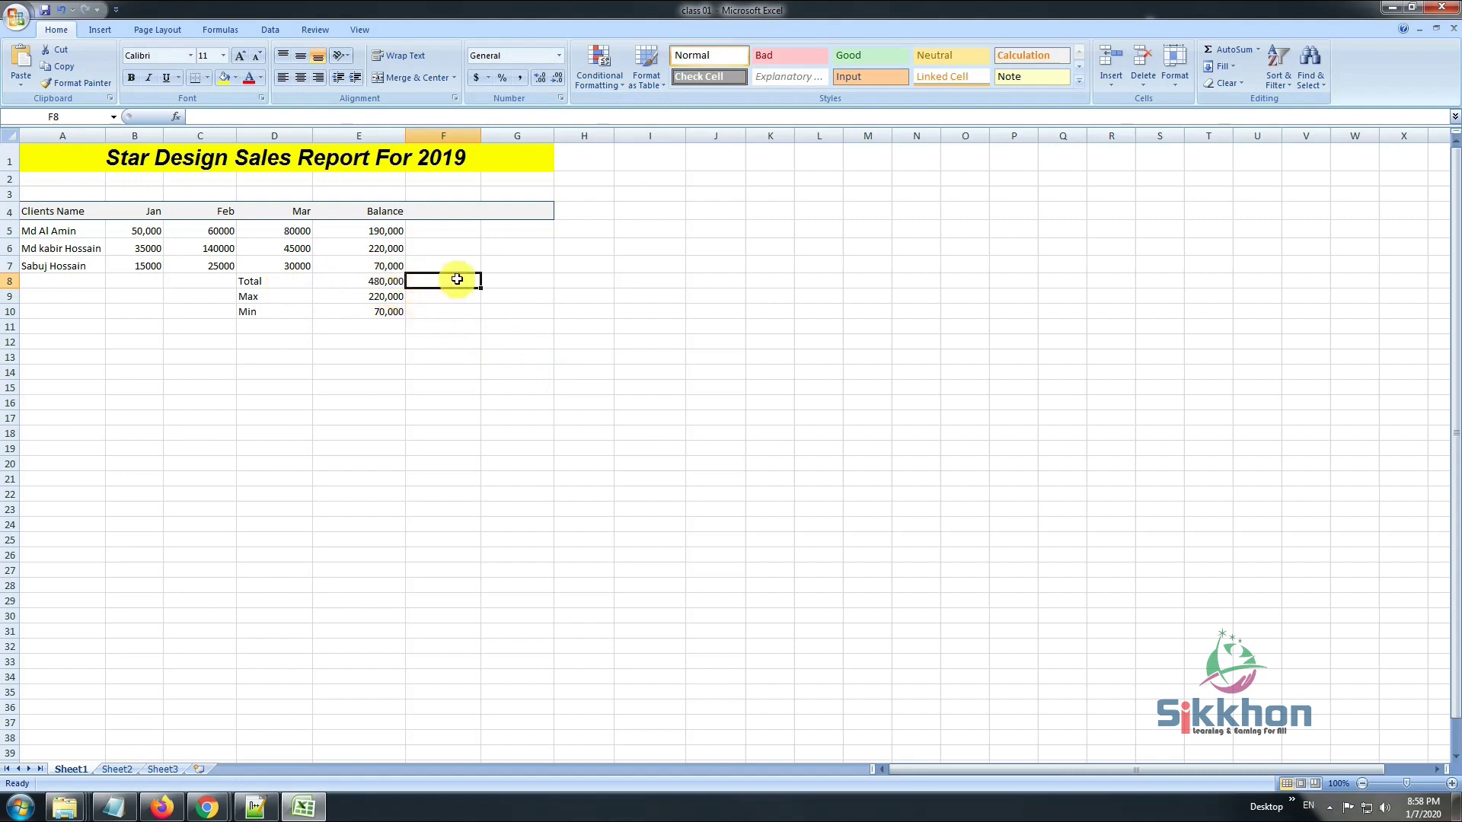
- Put the Discount label in F8 and the amount 15000 in G8
{"action": "type", "text": "Discount"}
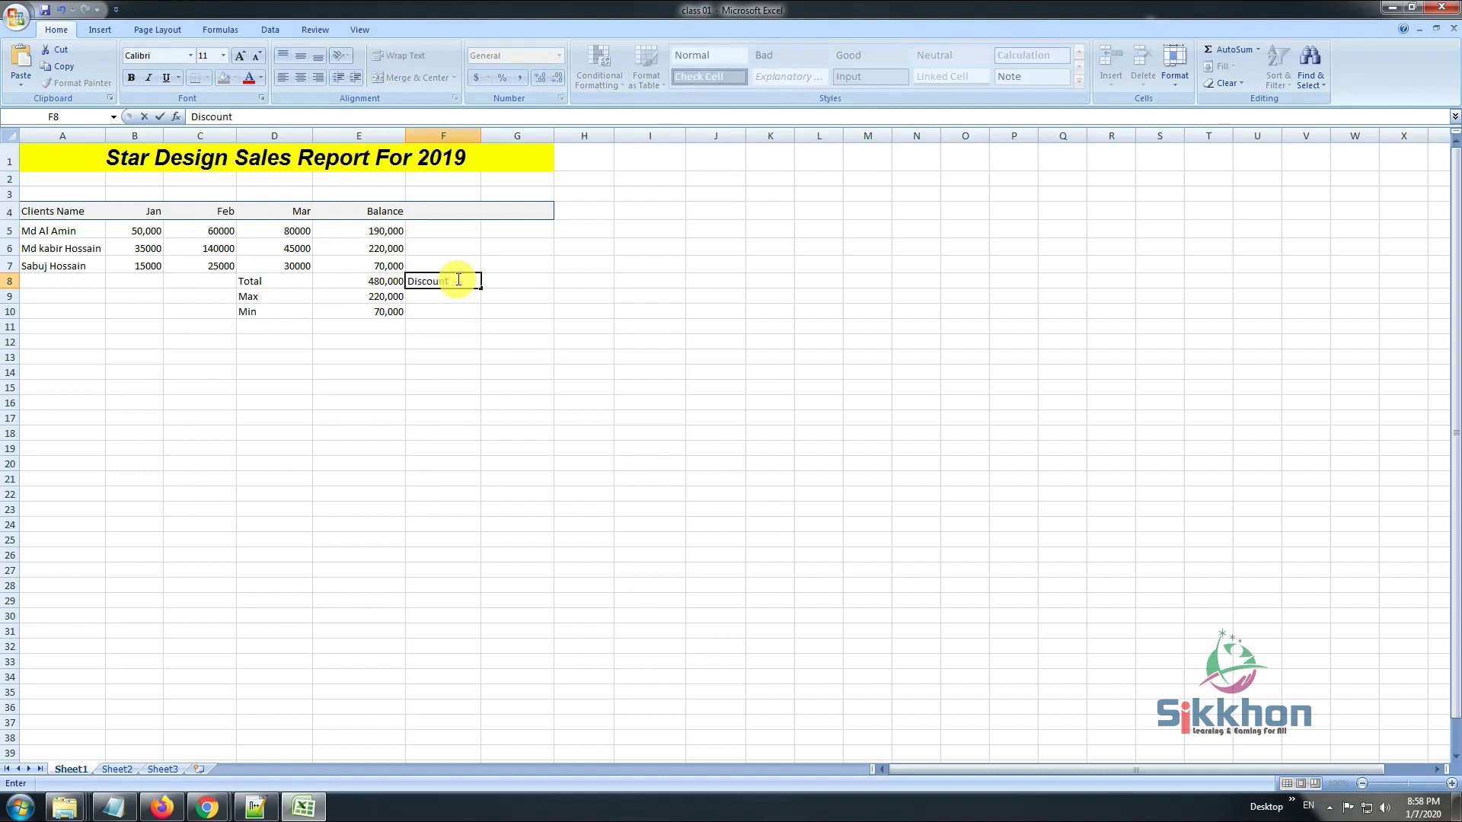
{"action": "key", "text": "Tab"}
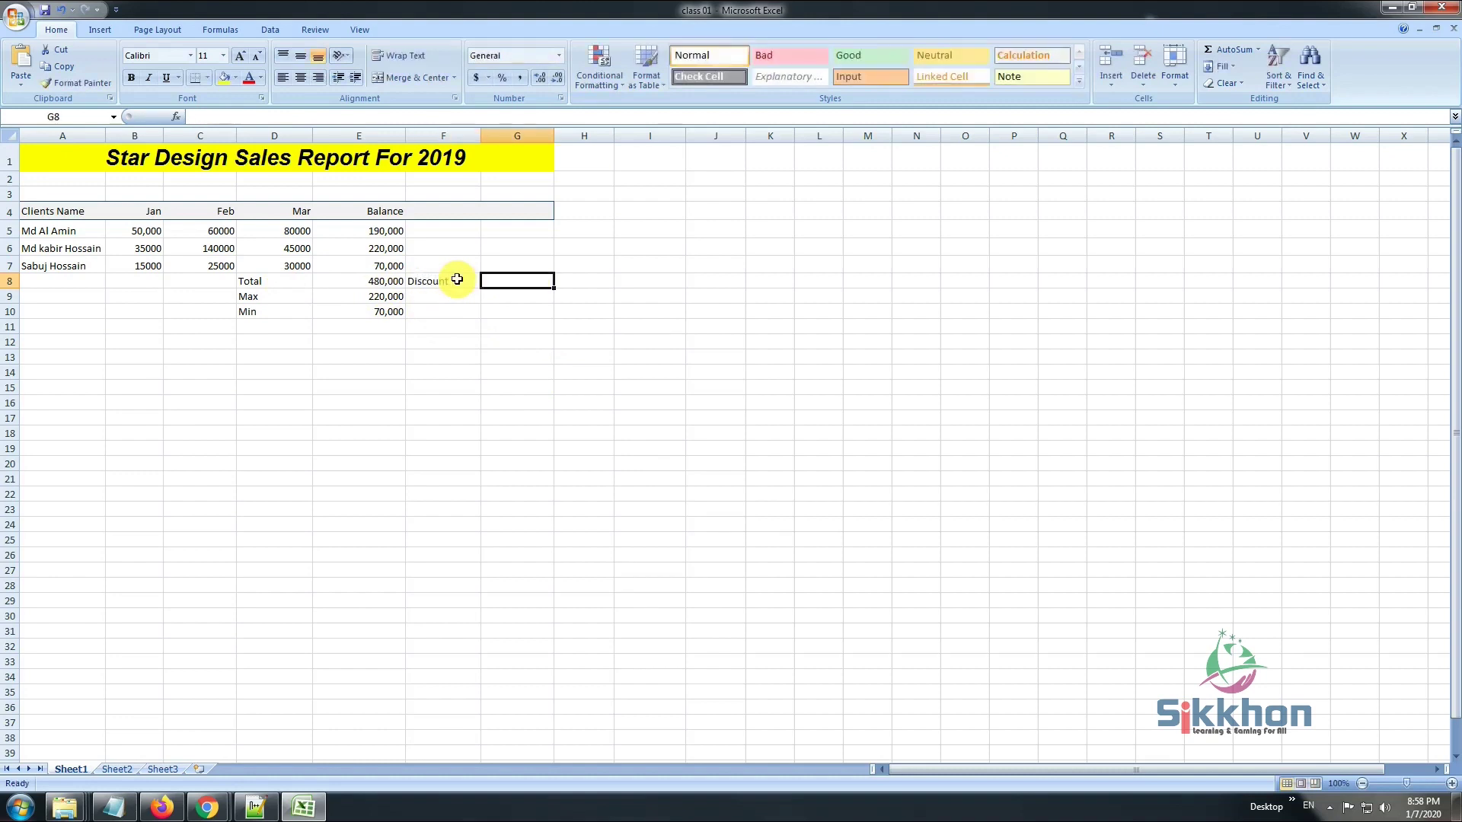
{"action": "type", "text": "1500"}
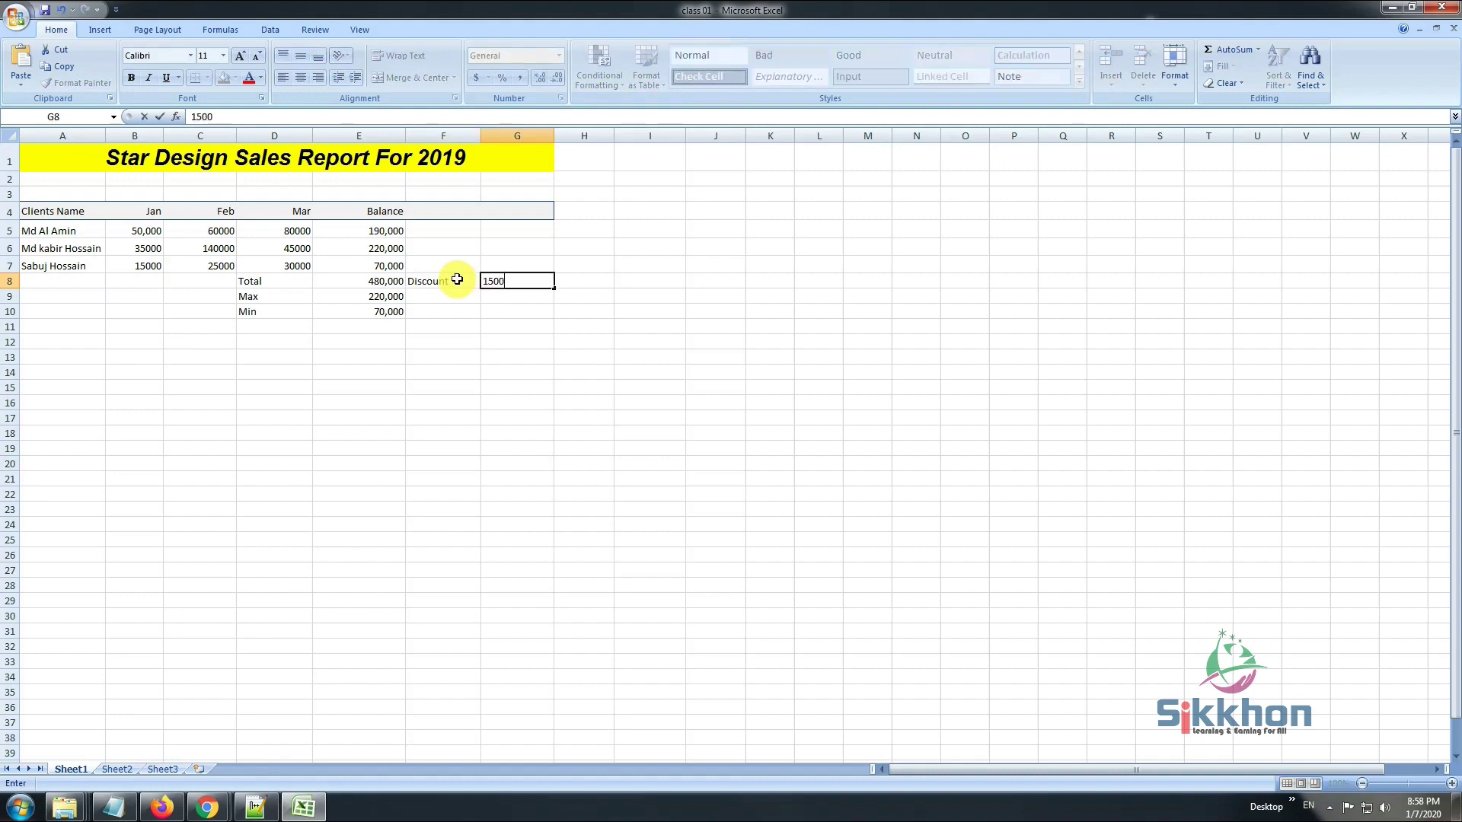
{"action": "type", "text": "0"}
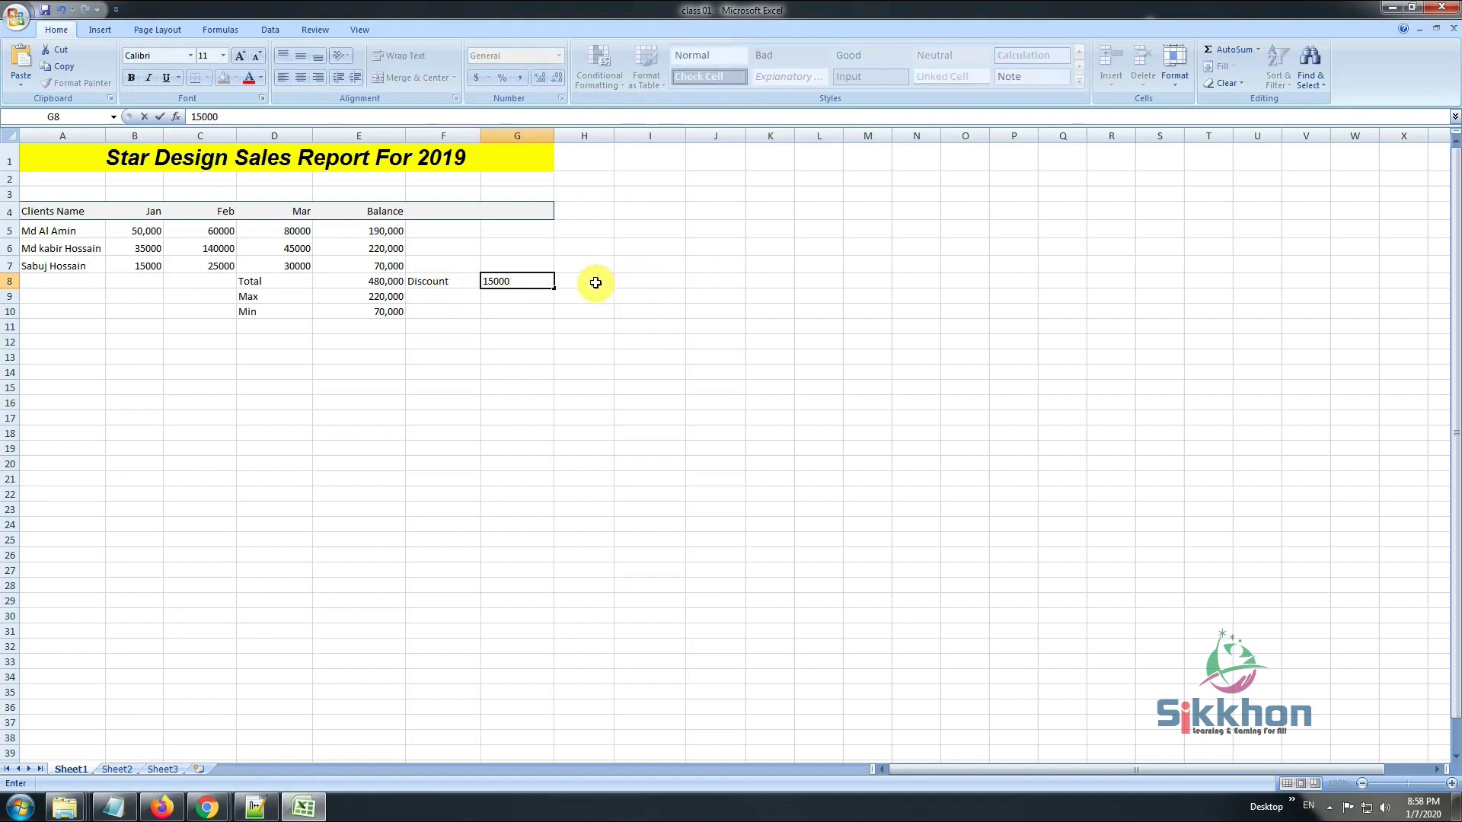
{"action": "left_click", "coordinate": [594, 281]}
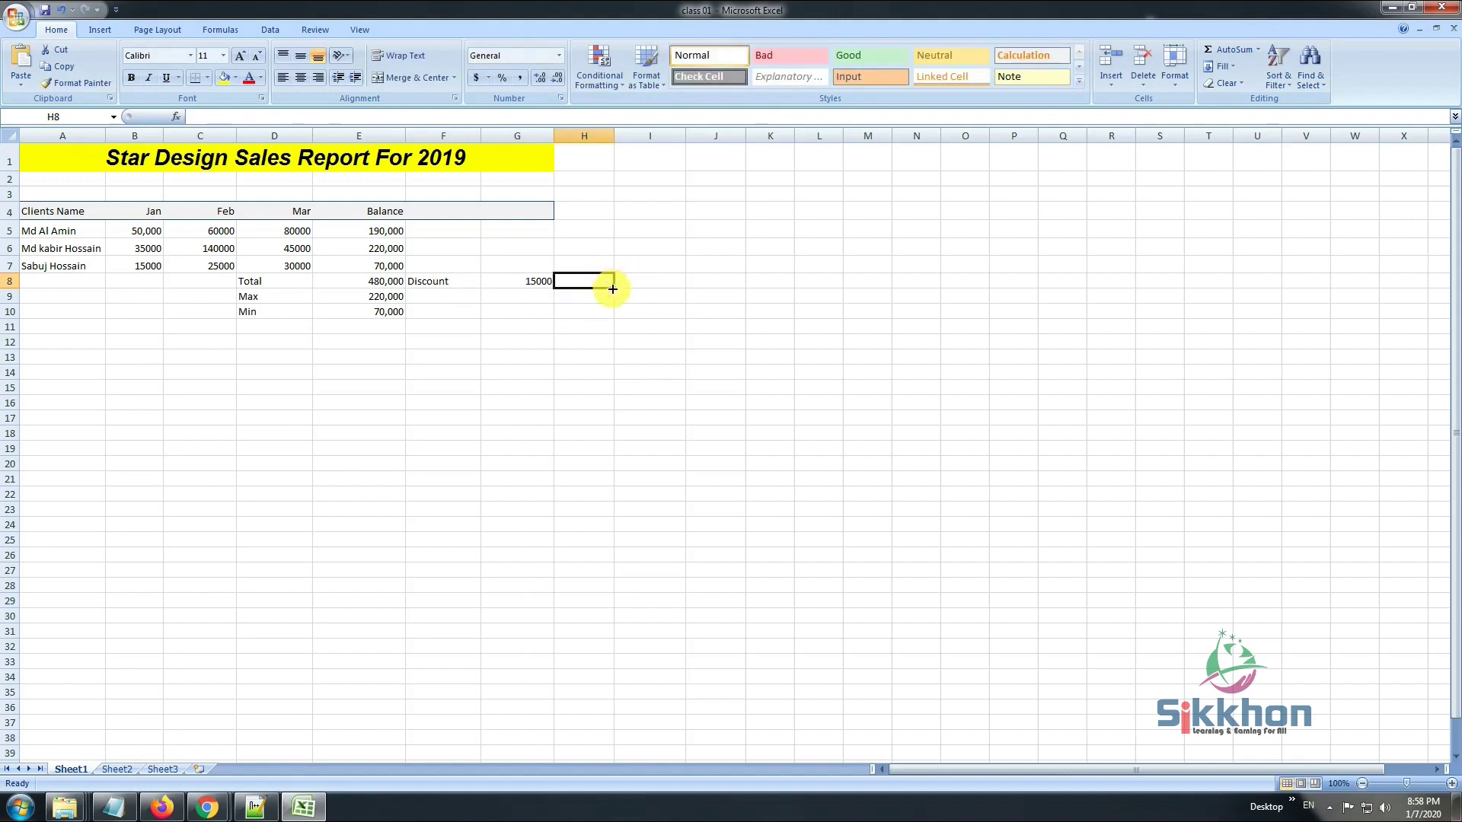
- Enter =SUM(E8-G8) in H8 to show the net balance of 465,000
{"action": "type", "text": "="}
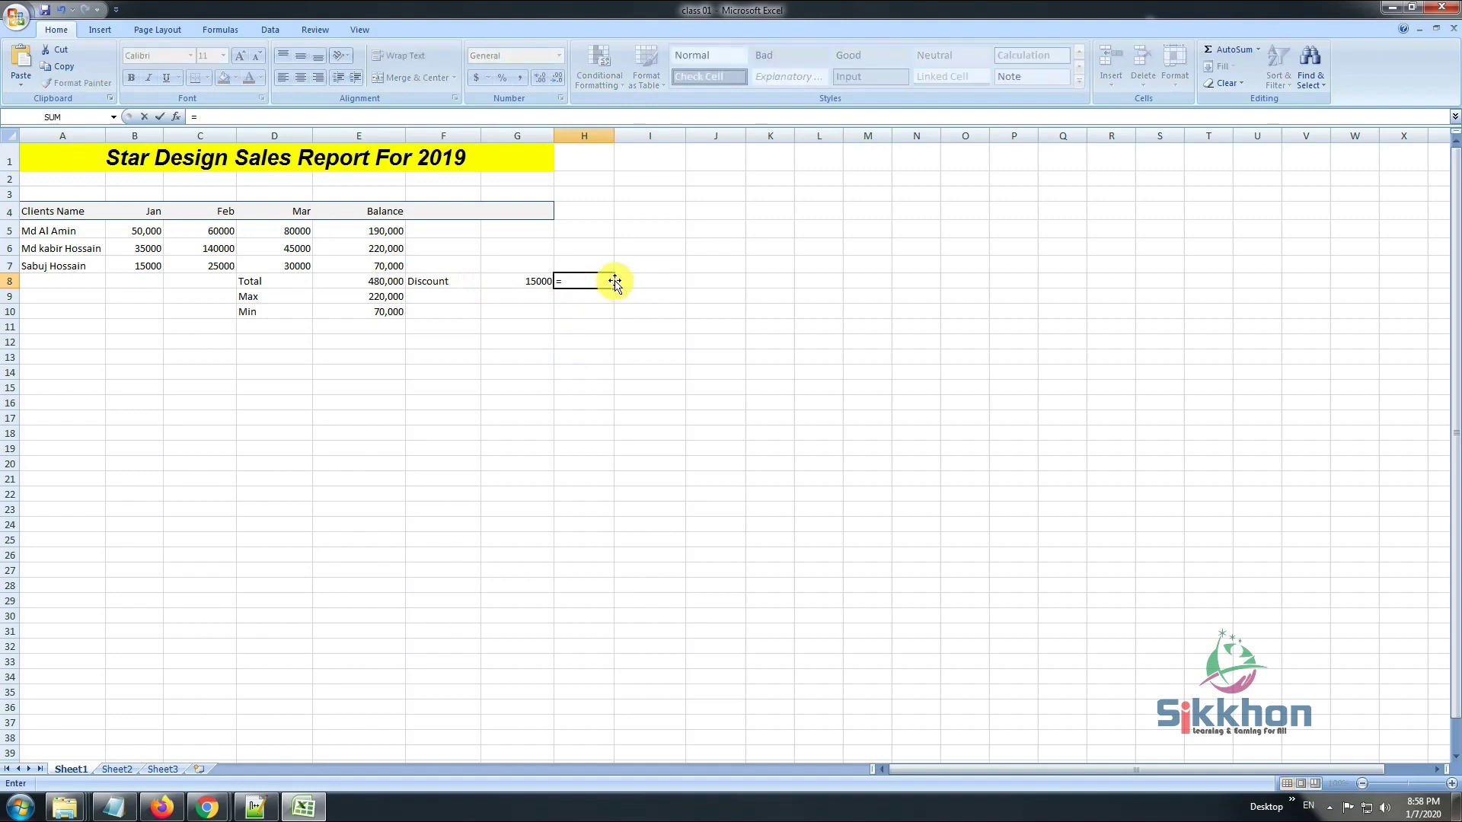
{"action": "type", "text": "sum"}
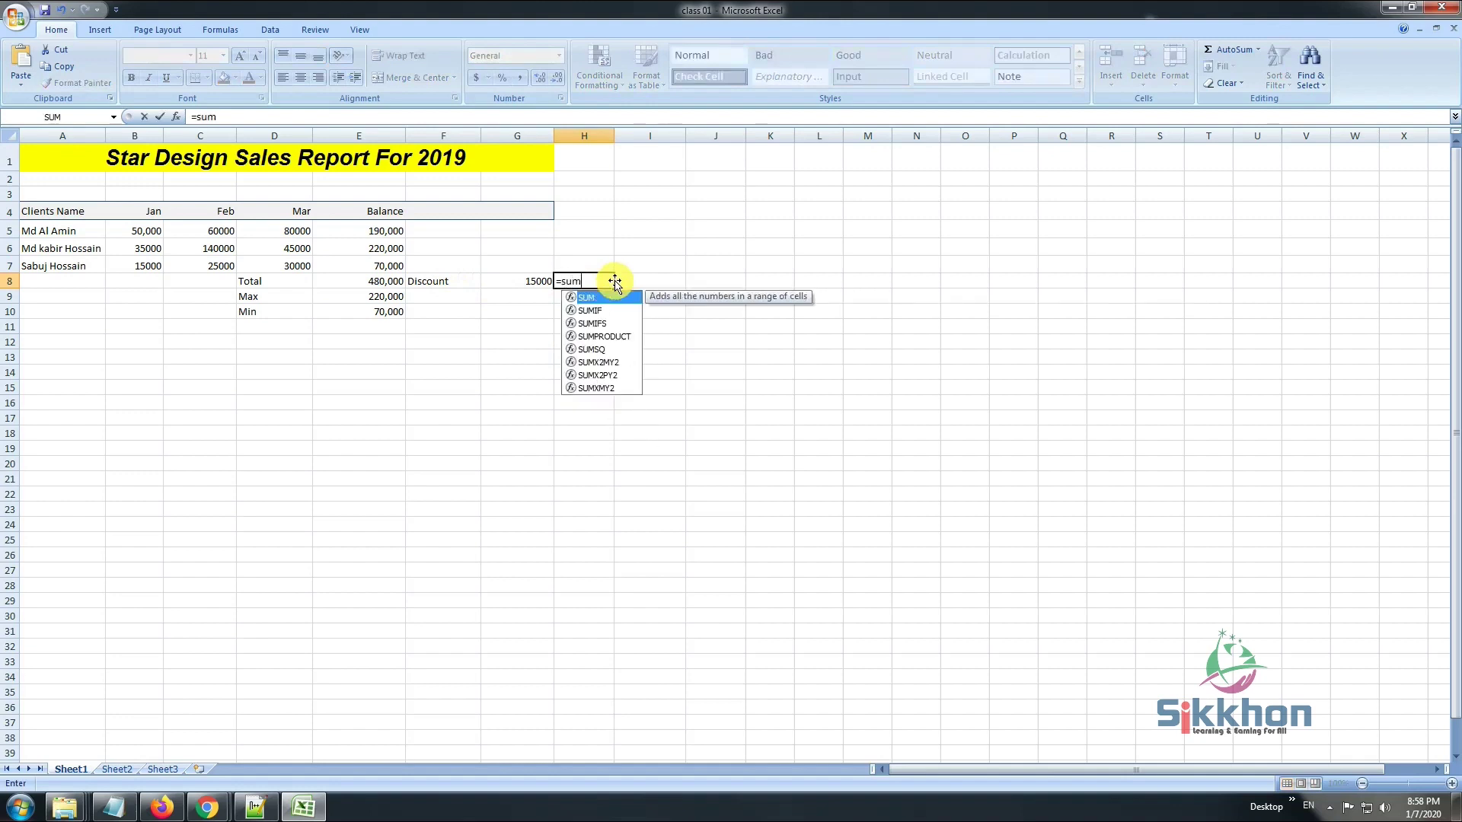
{"action": "type", "text": "("}
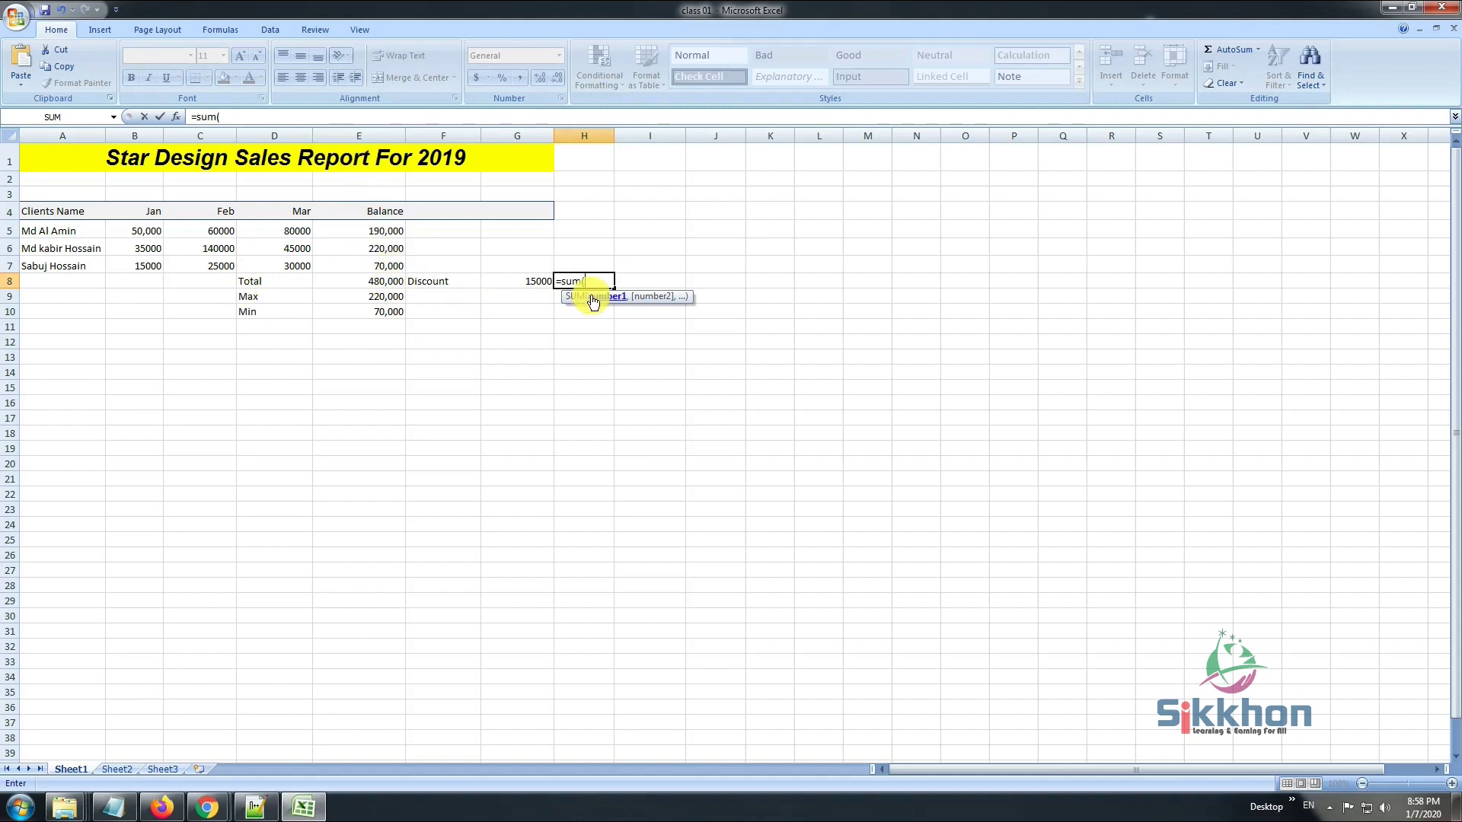
{"action": "type", "text": "e8-"}
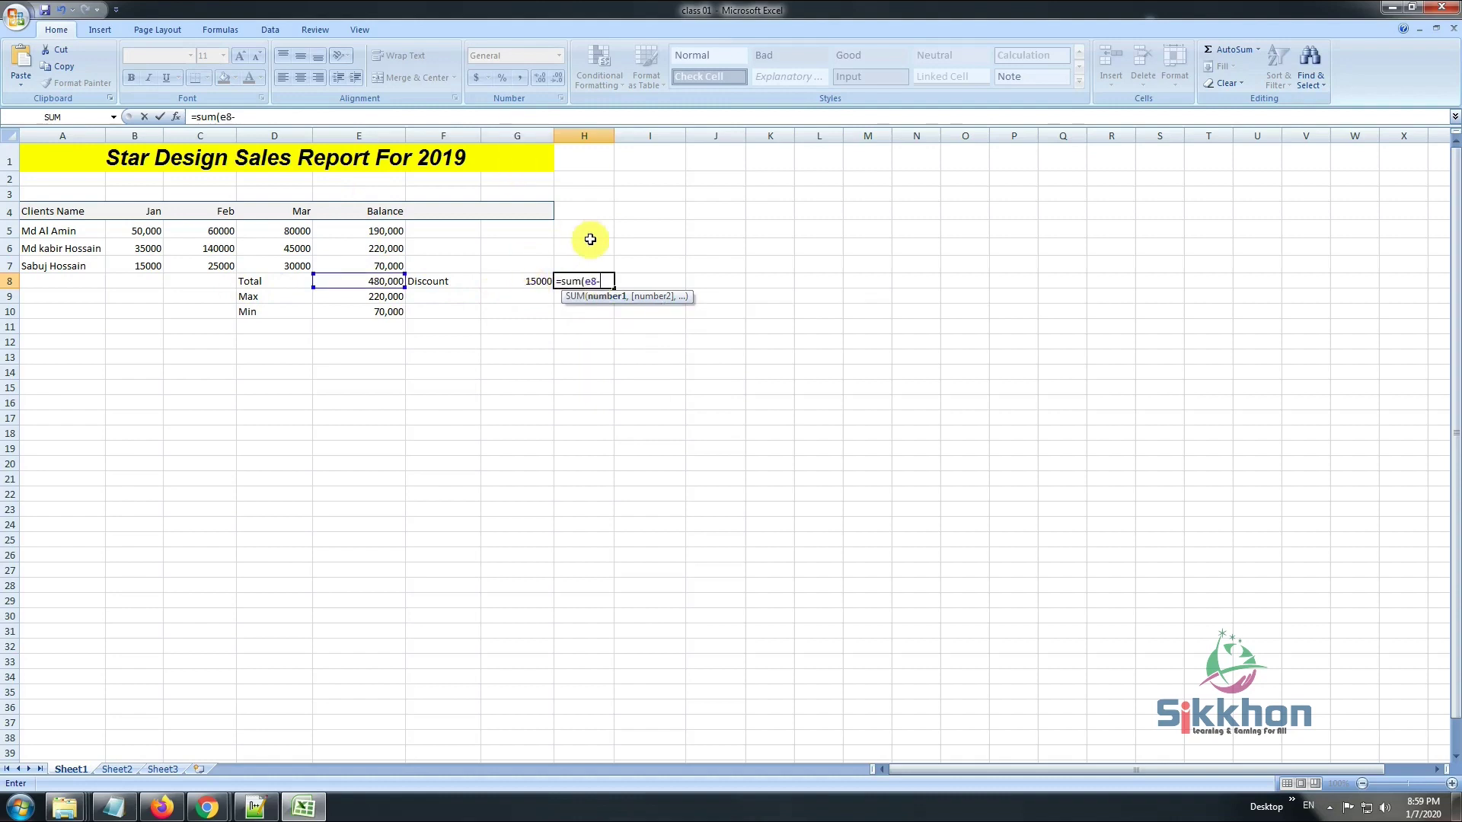
{"action": "type", "text": "g8"}
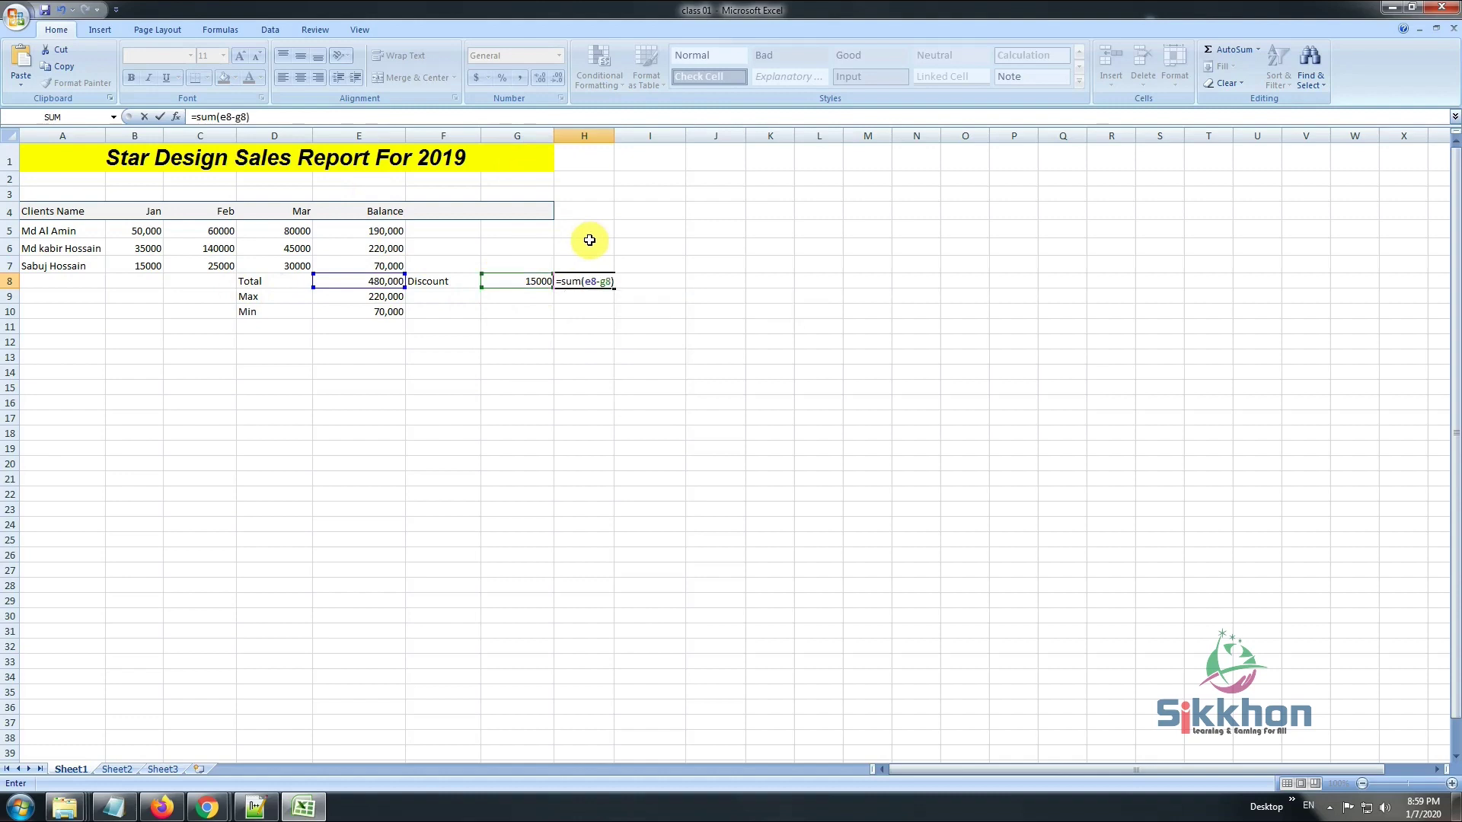
{"action": "key", "text": "Return"}
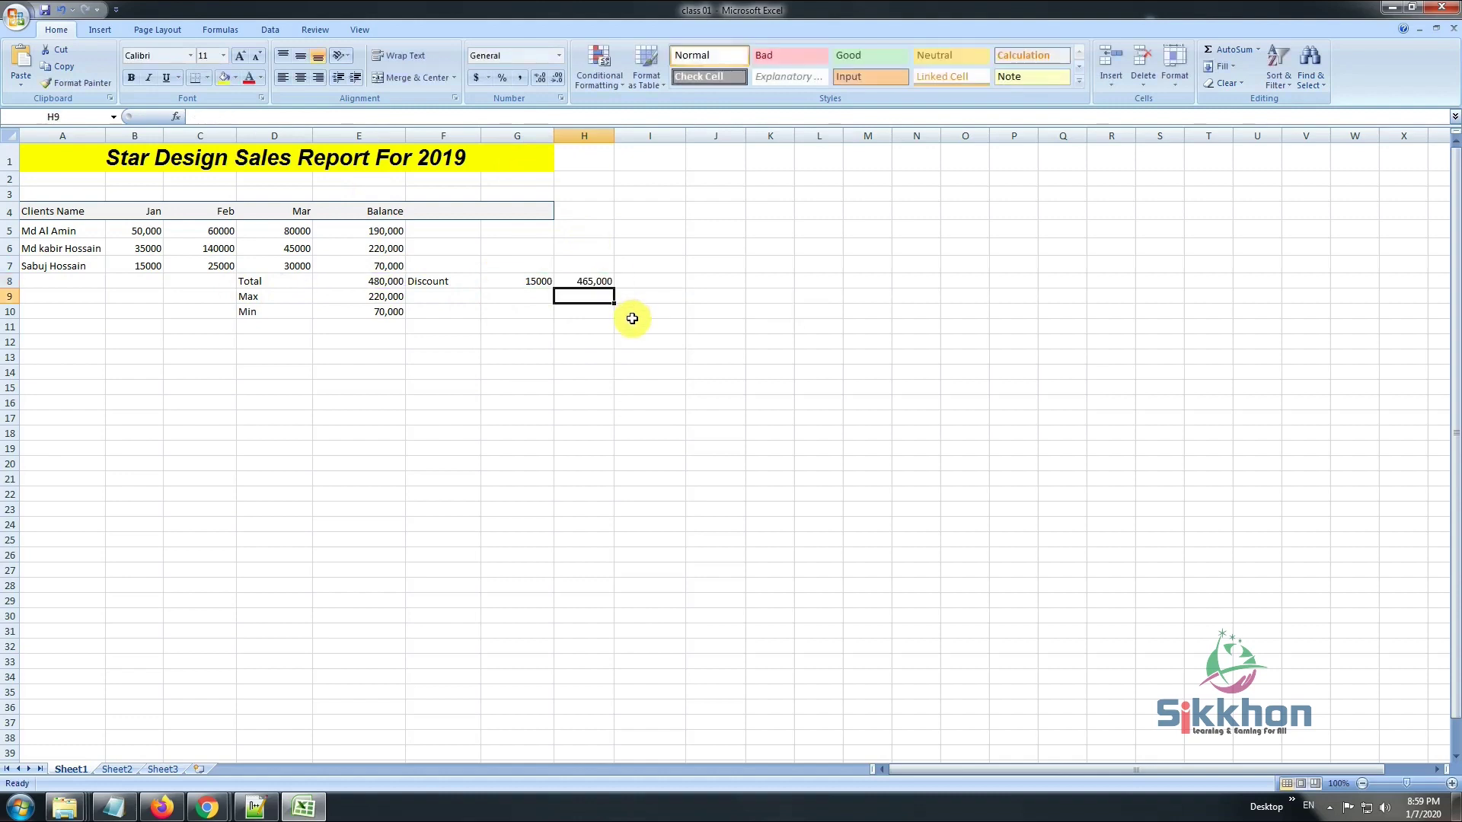
- Review E8, G8 and the H8 formula, leaving the formula unchanged
{"action": "left_click", "coordinate": [385, 284]}
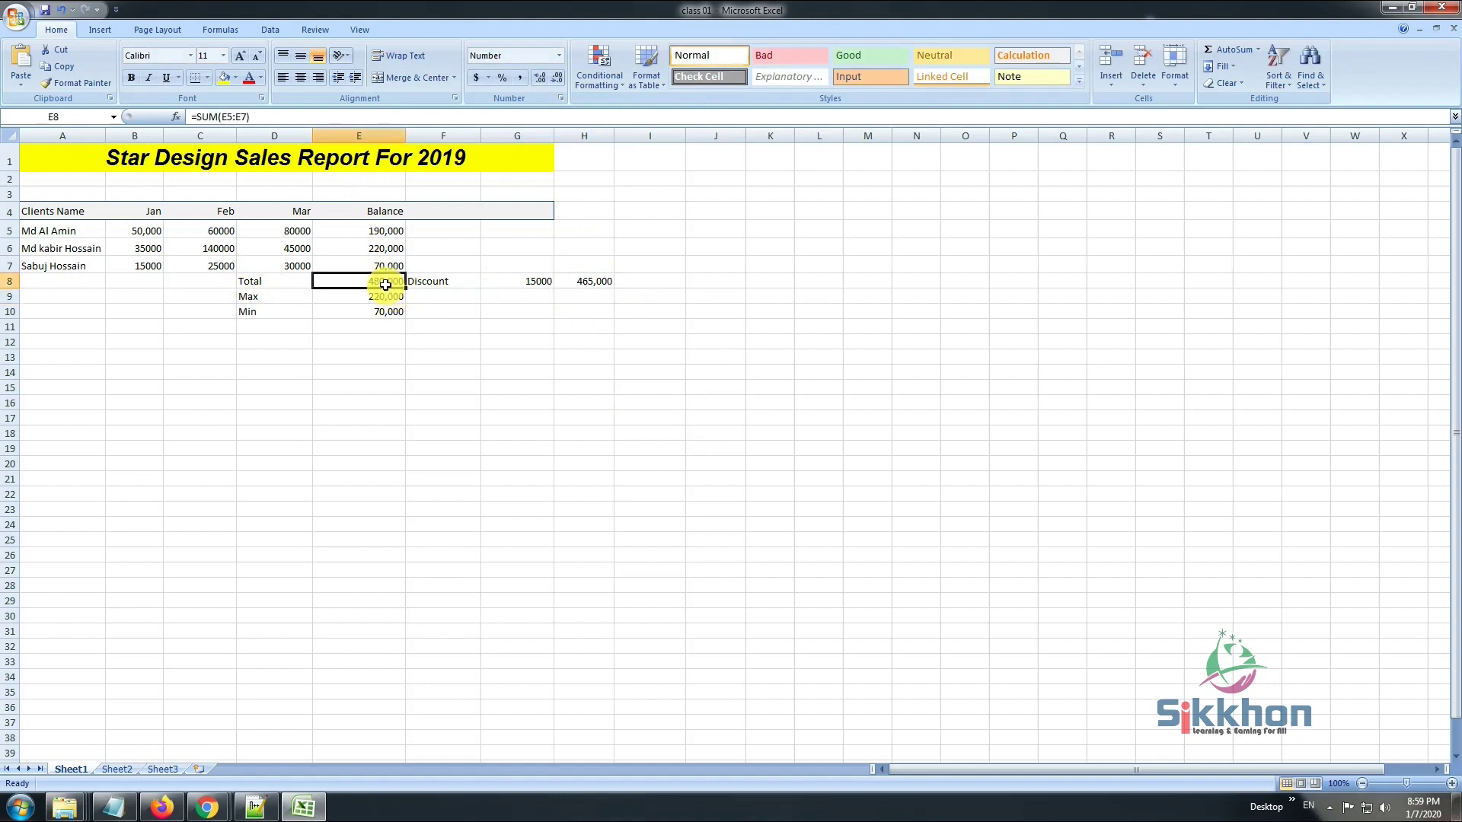
{"action": "left_click", "coordinate": [524, 284]}
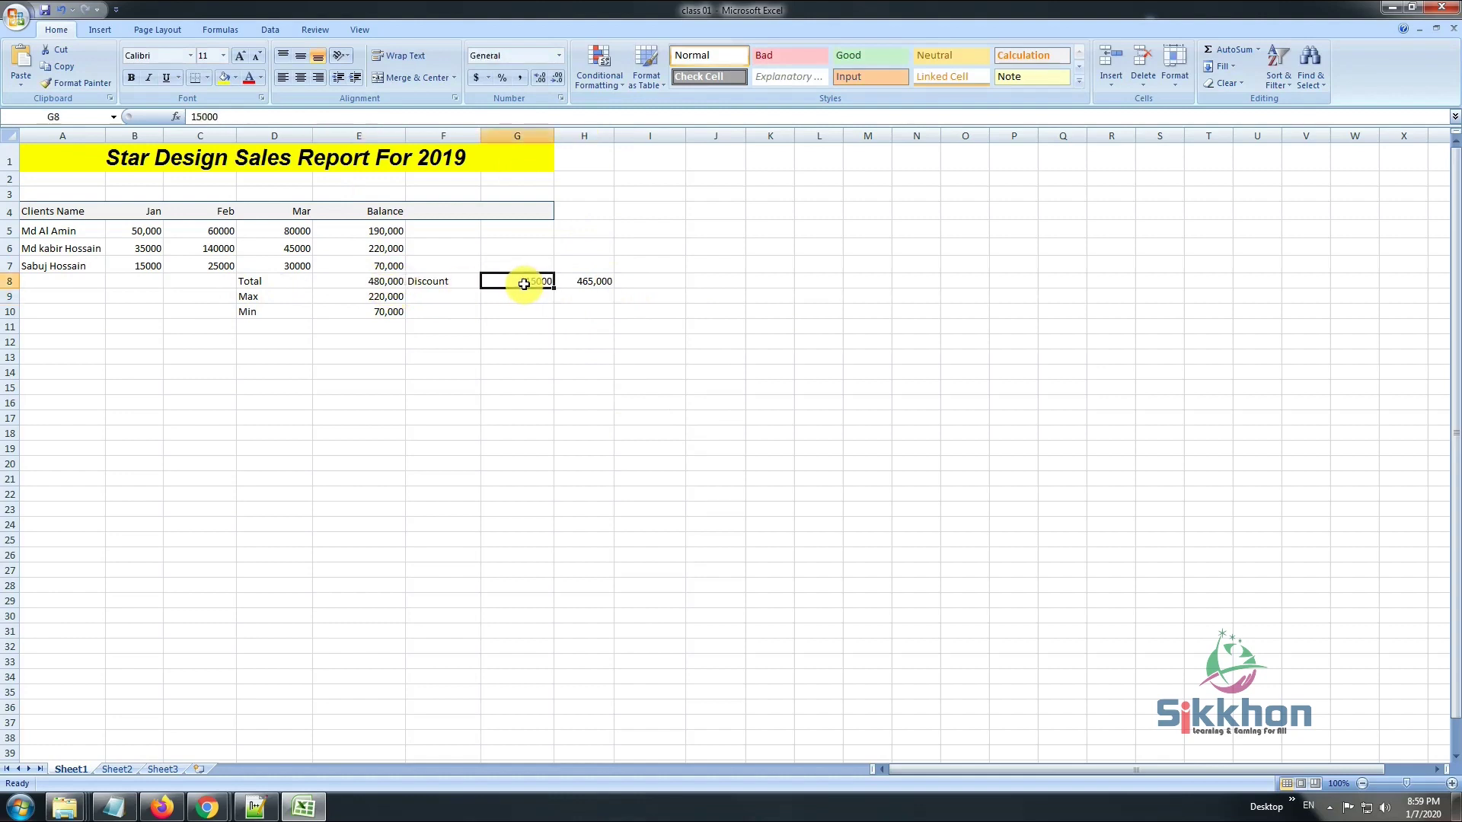
{"action": "left_click", "coordinate": [602, 283]}
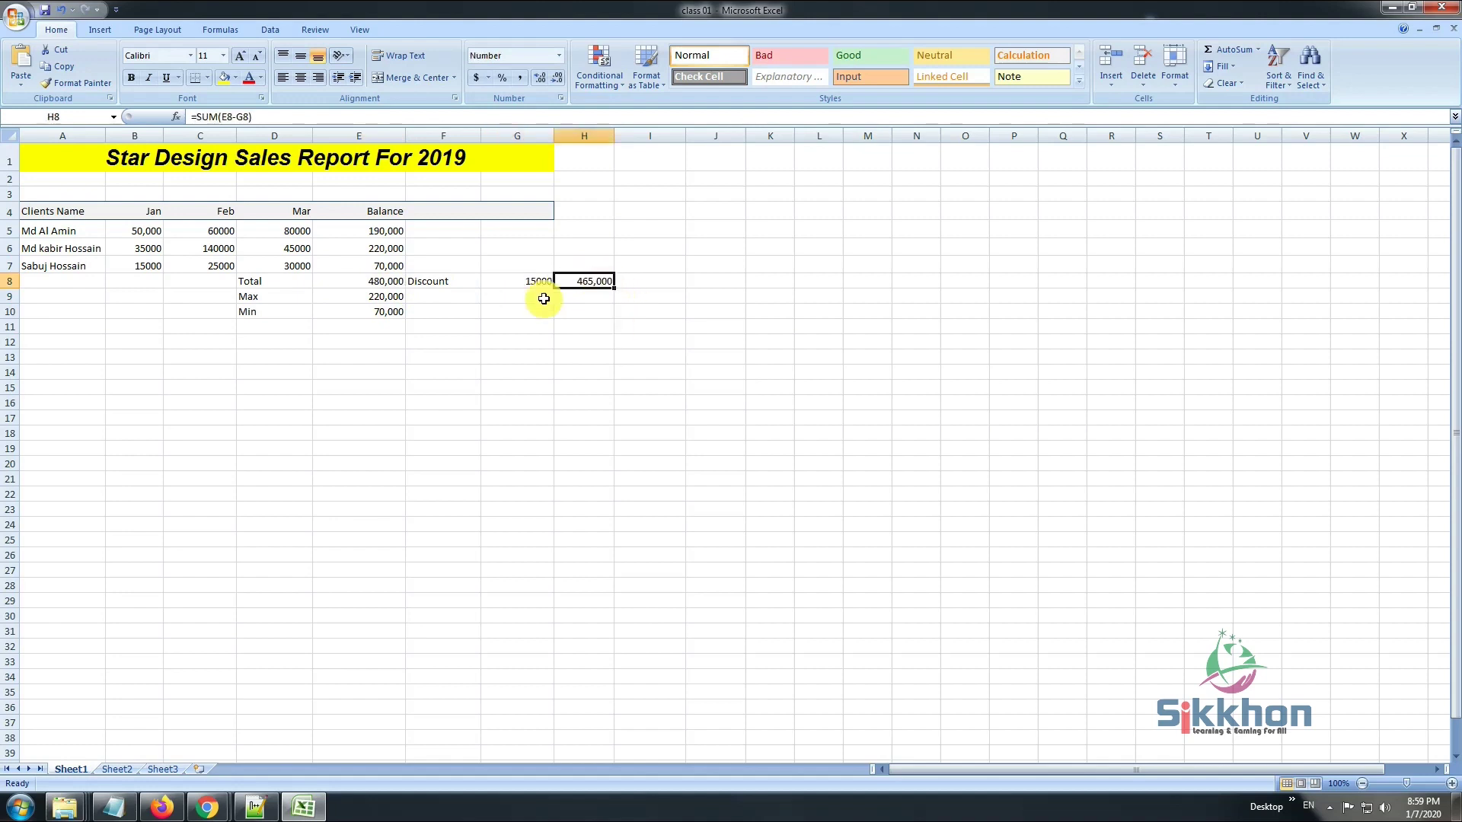
{"action": "left_click", "coordinate": [234, 117]}
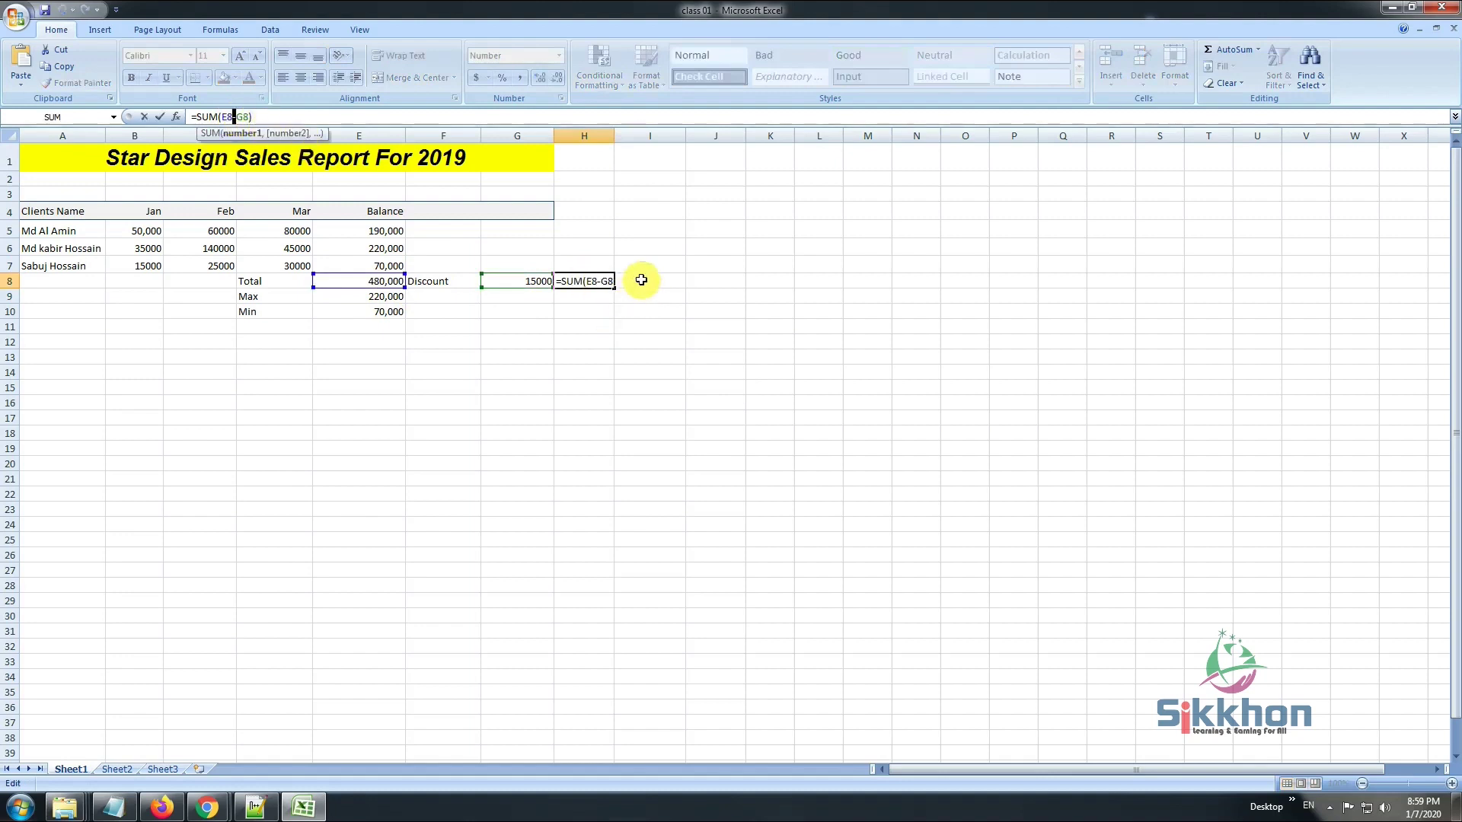
{"action": "left_click", "coordinate": [459, 118]}
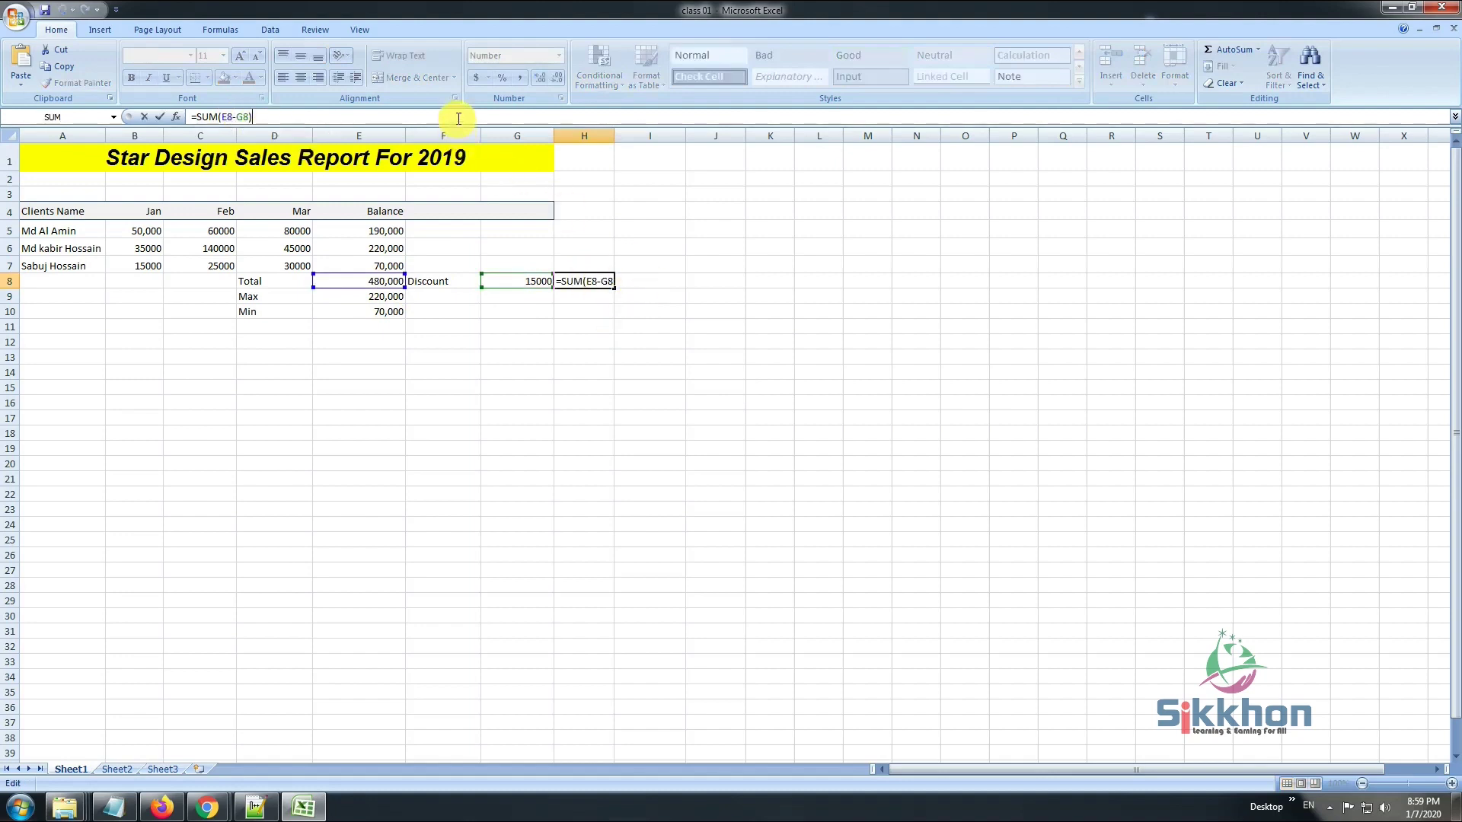
{"action": "key", "text": "Return"}
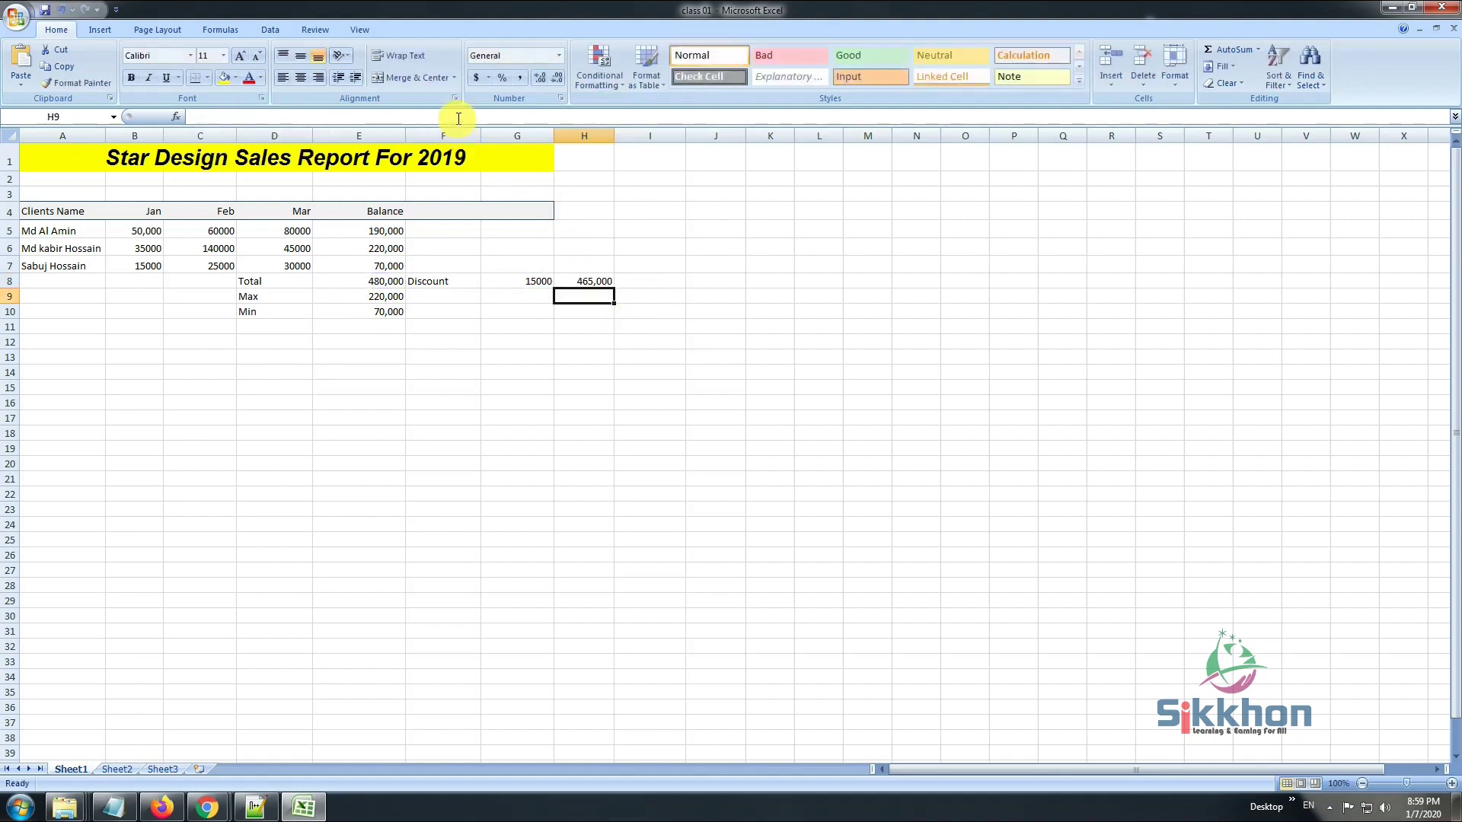
{"action": "left_click", "coordinate": [584, 284]}
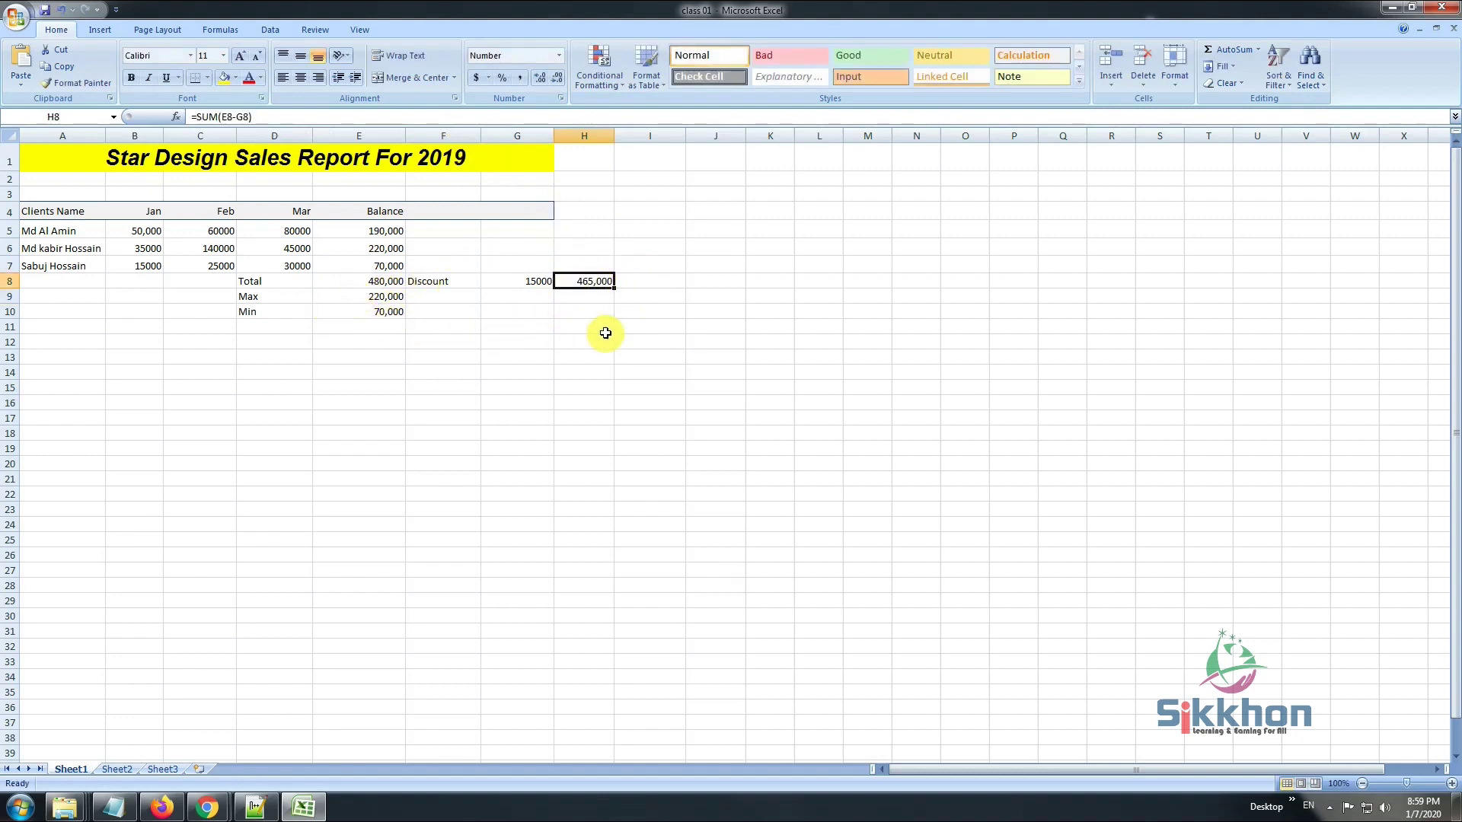
{"action": "left_click", "coordinate": [521, 341]}
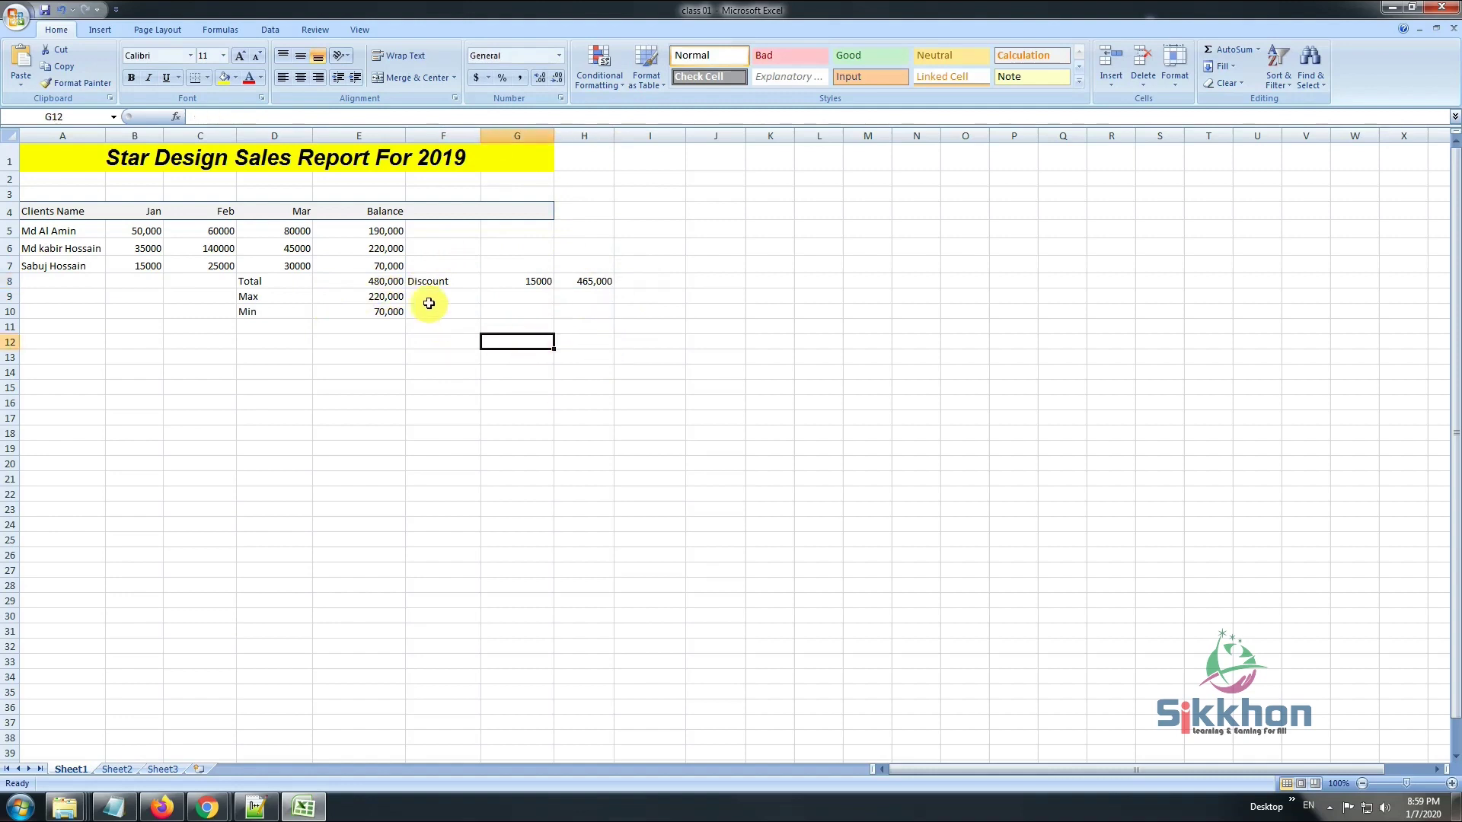
- Enter jan in C13 to start the month series
{"action": "left_click", "coordinate": [394, 248]}
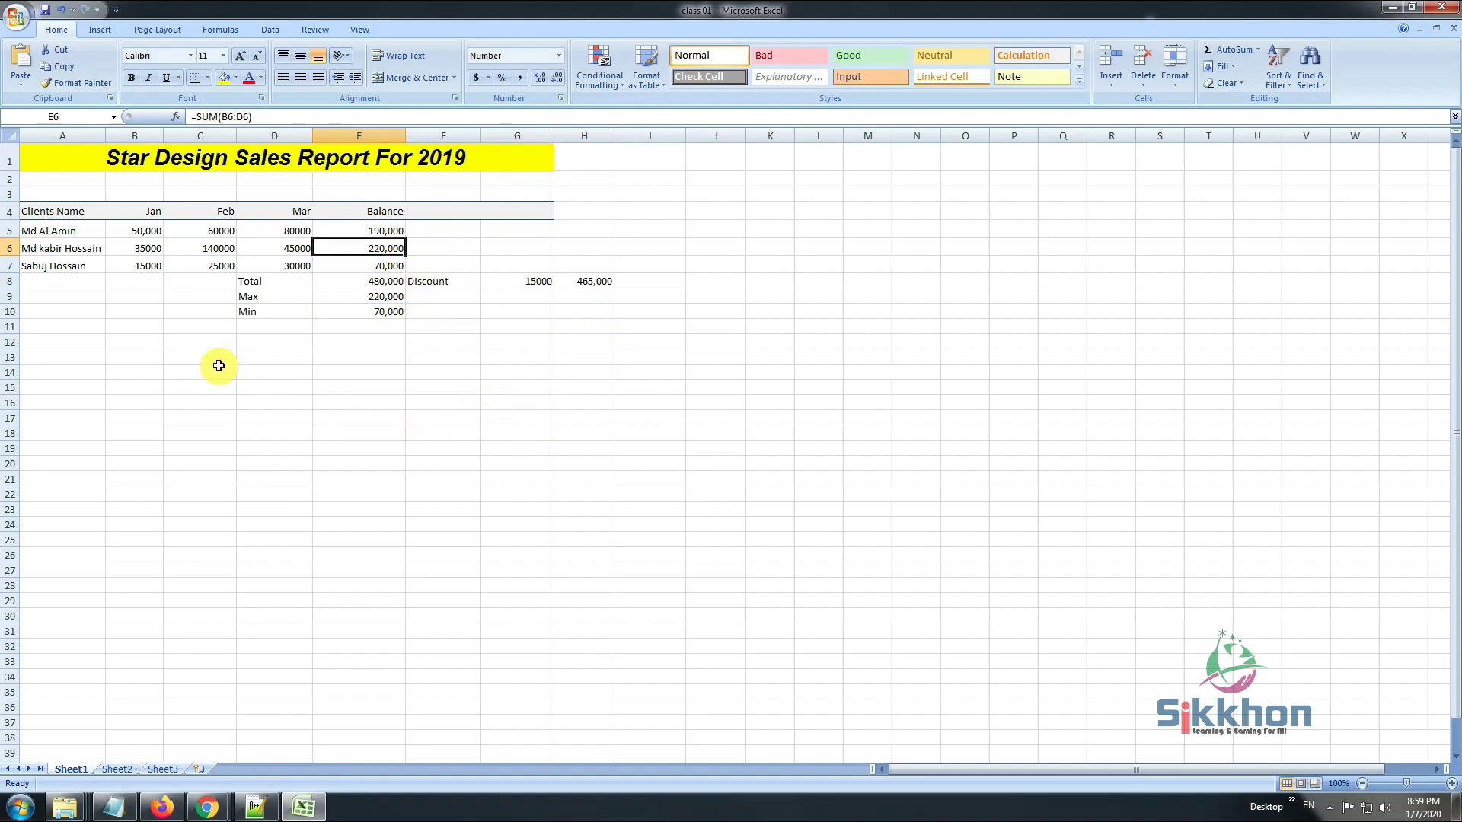
{"action": "left_click", "coordinate": [196, 355]}
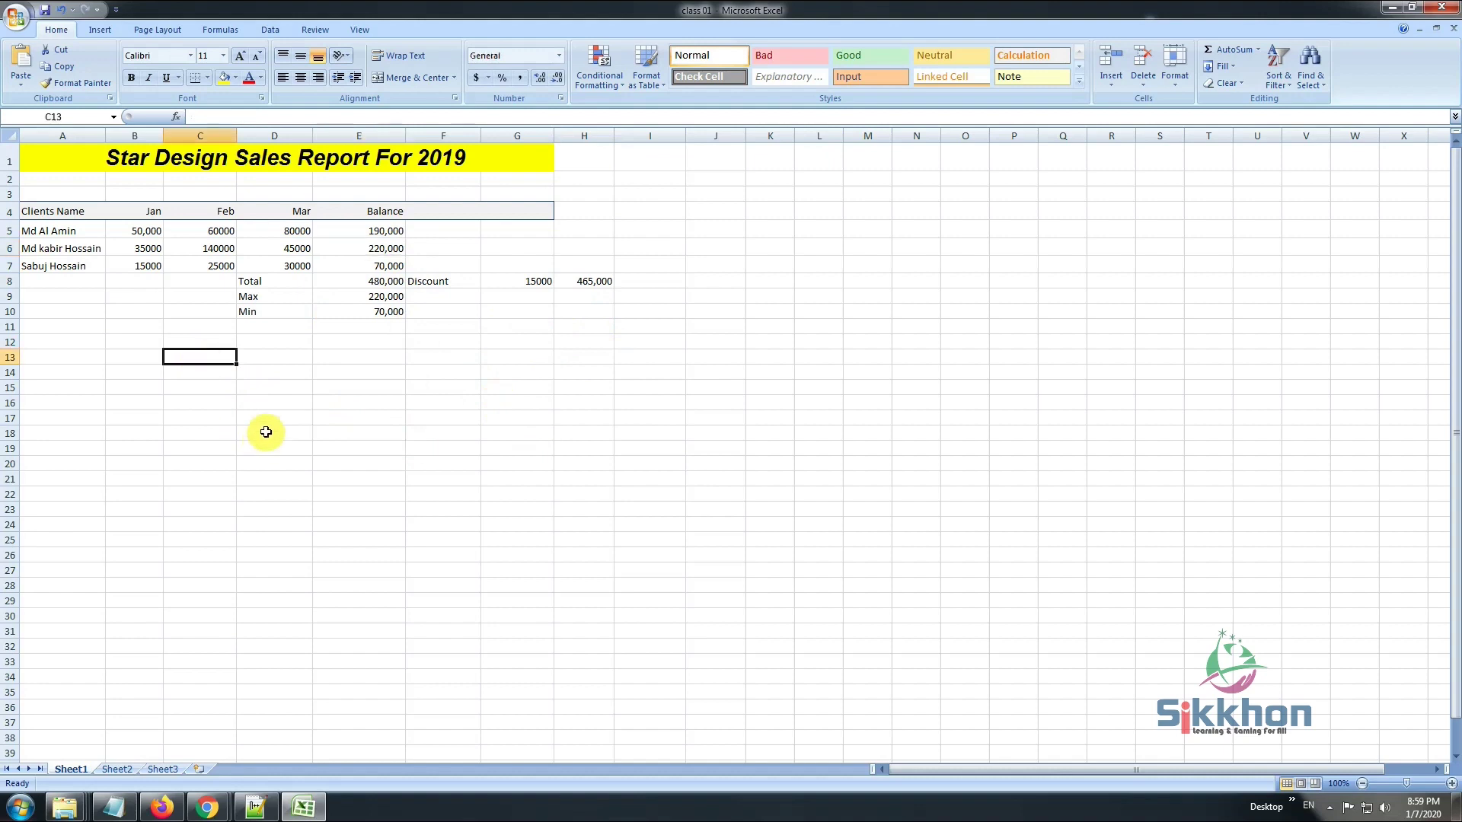
{"action": "type", "text": "ja"}
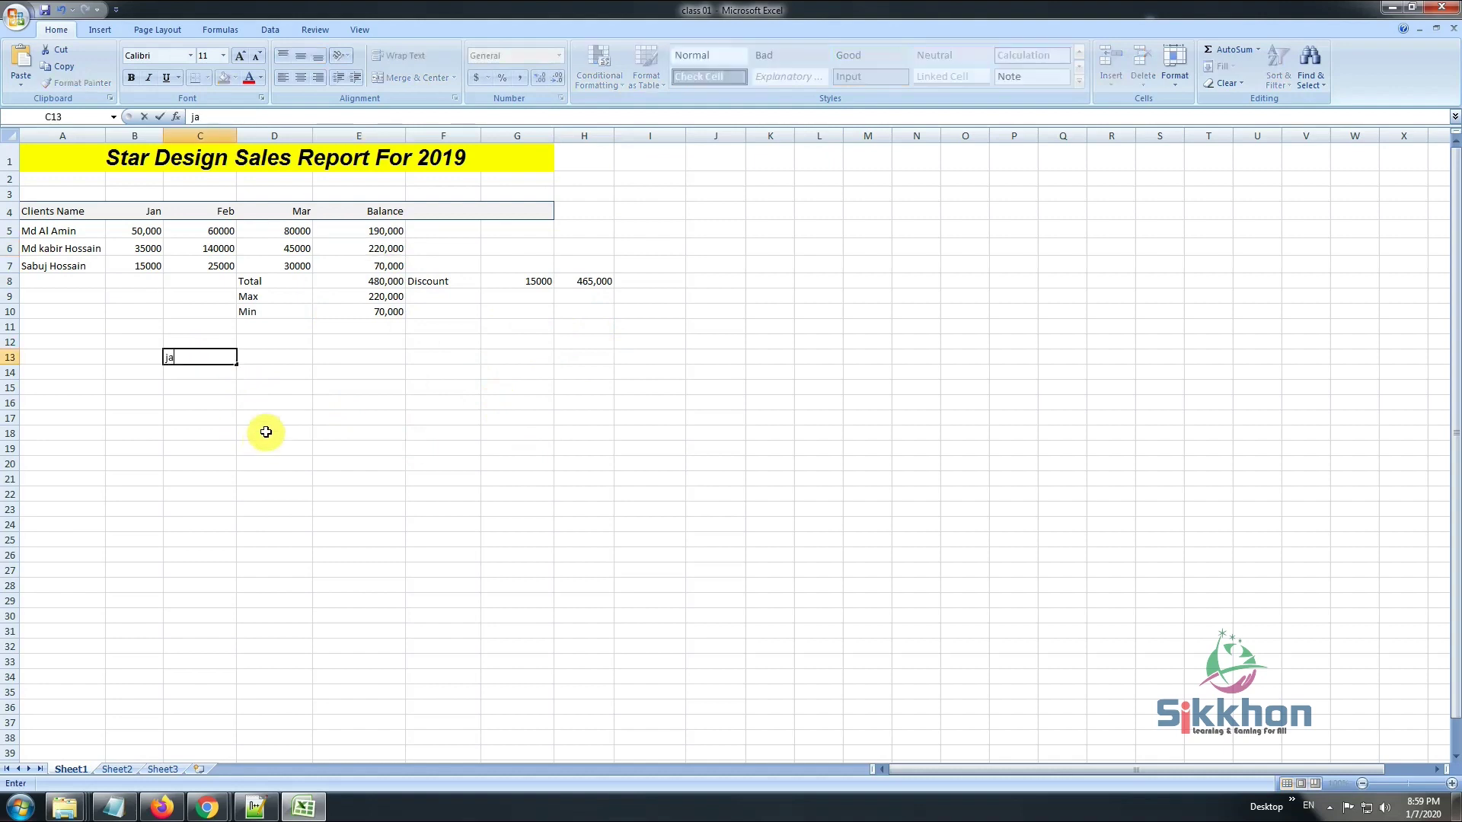
{"action": "type", "text": "n"}
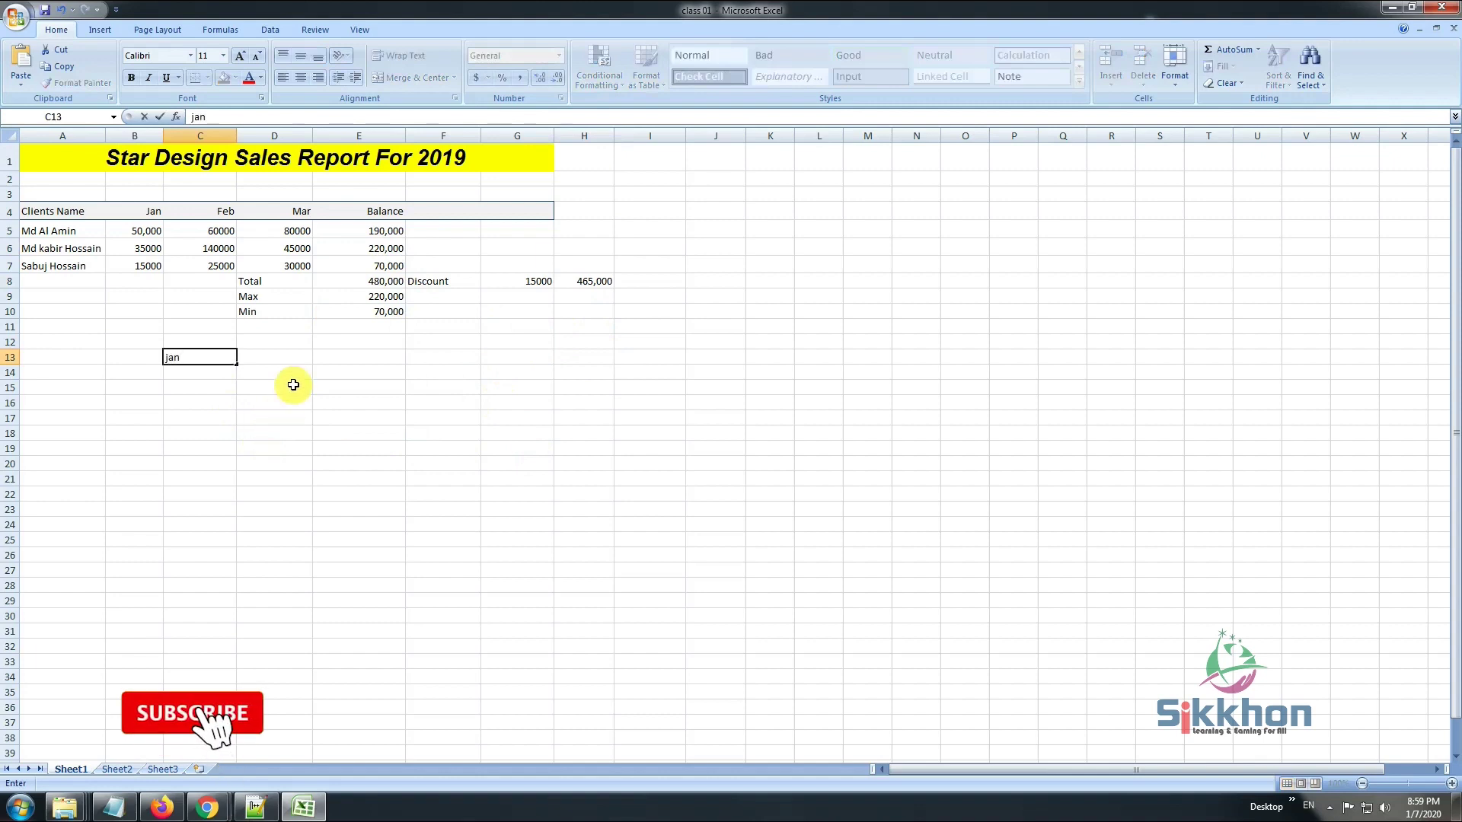
{"action": "left_click", "coordinate": [261, 357]}
{"action": "left_click", "coordinate": [202, 355]}
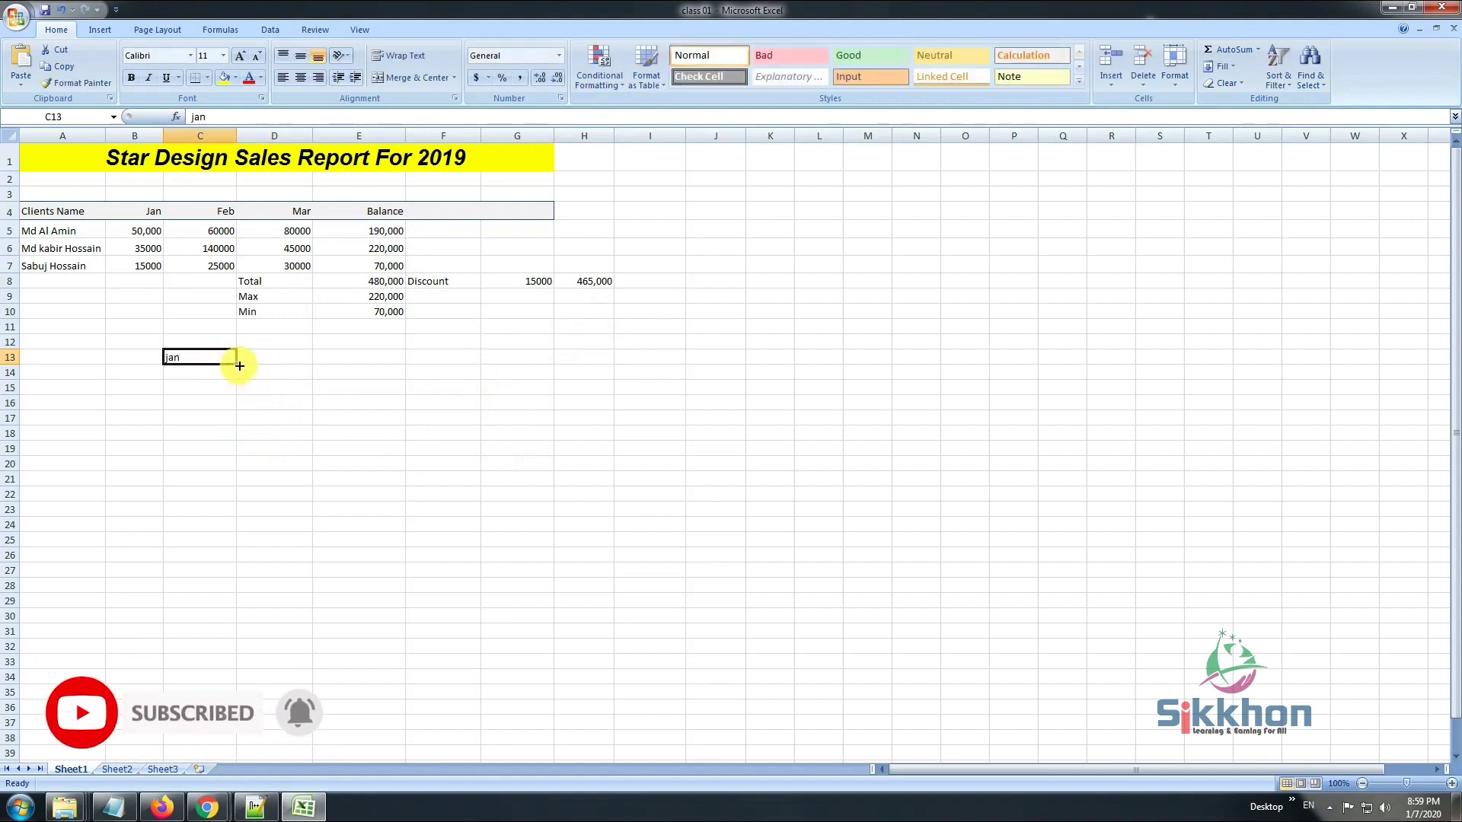
- Autofill the months jan through dec across C13:N13
{"action": "left_click_drag", "start_coordinate": [236, 365], "coordinate": [943, 359]}
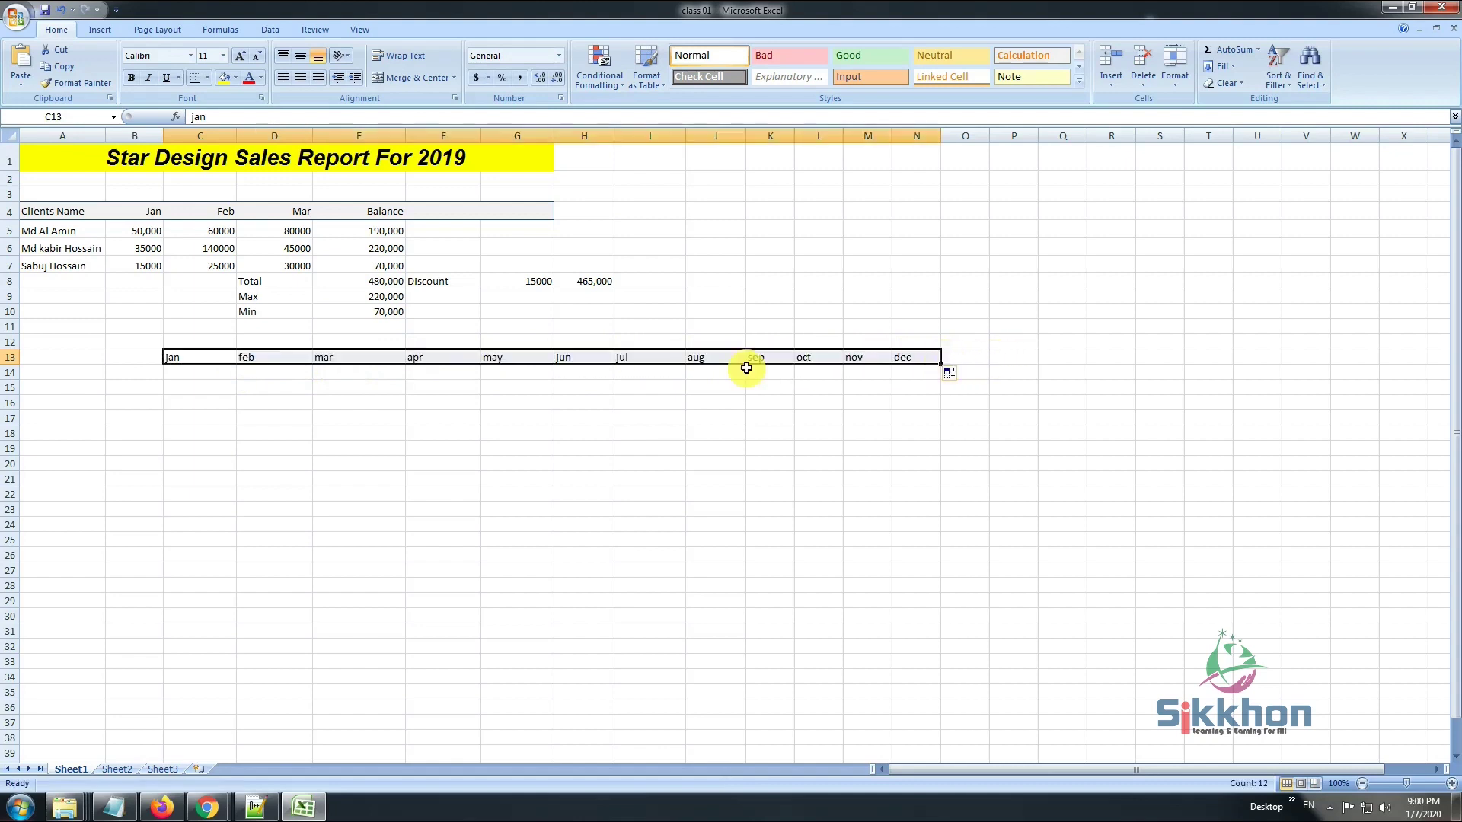
{"action": "left_click", "coordinate": [672, 402]}
{"action": "left_click", "coordinate": [226, 357]}
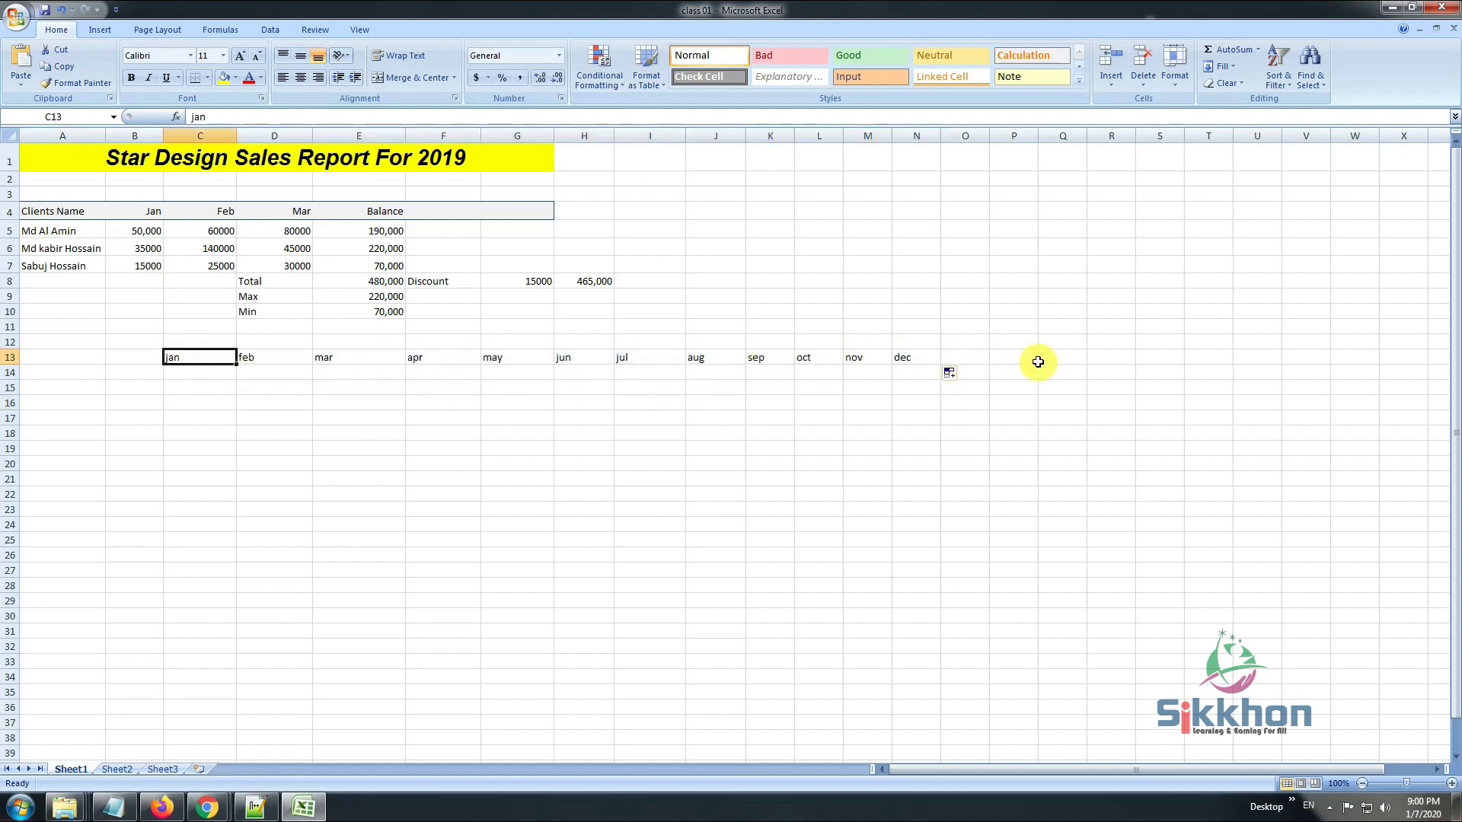
{"action": "left_click", "coordinate": [207, 372]}
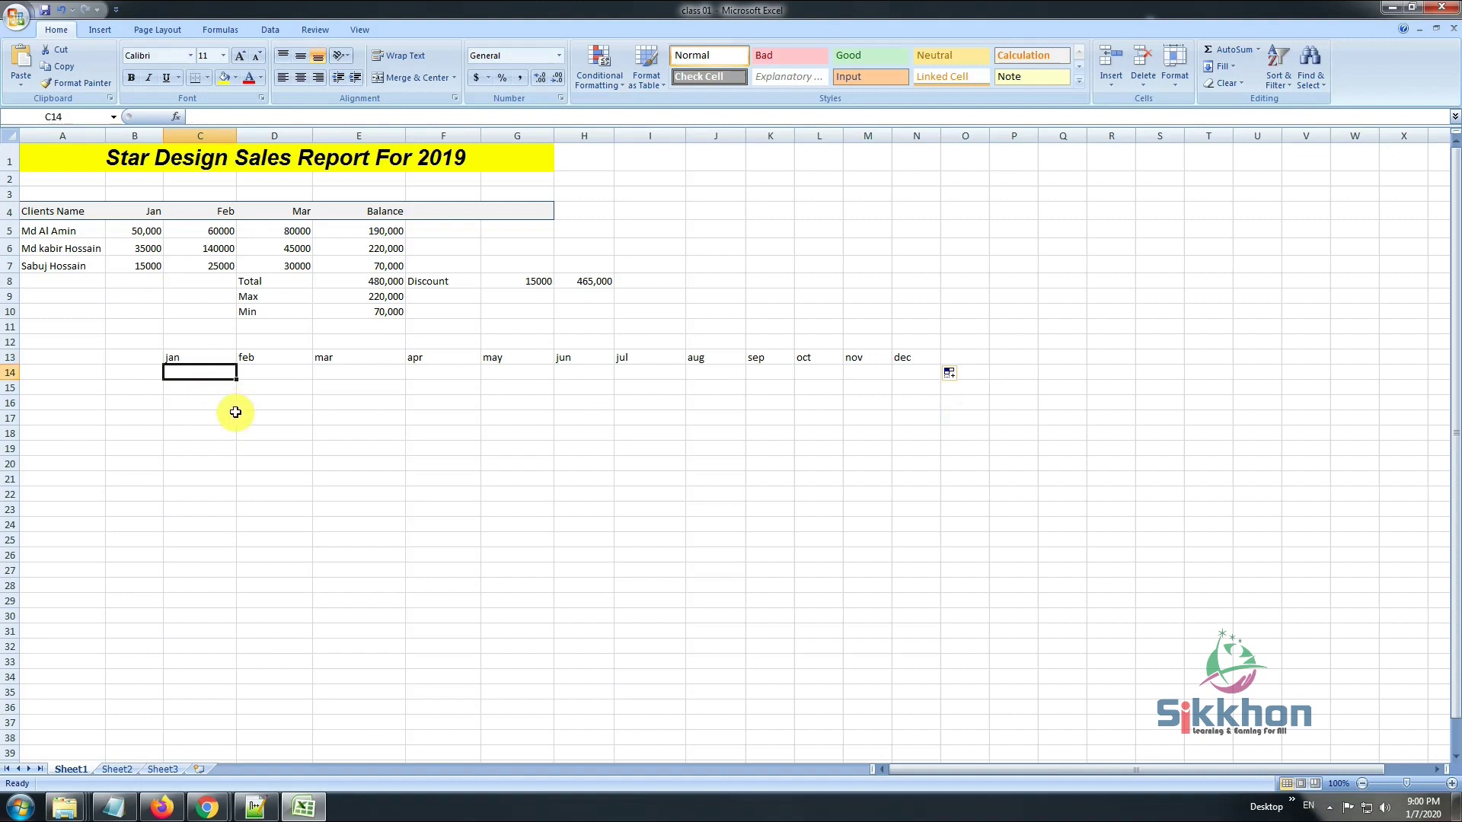
- Enter sat in C14 and autofill the weekdays sat through fri down to C20
{"action": "type", "text": "sat"}
{"action": "key", "text": "Return"}
{"action": "left_click", "coordinate": [223, 372]}
{"action": "left_click_drag", "start_coordinate": [236, 379], "coordinate": [236, 471]}
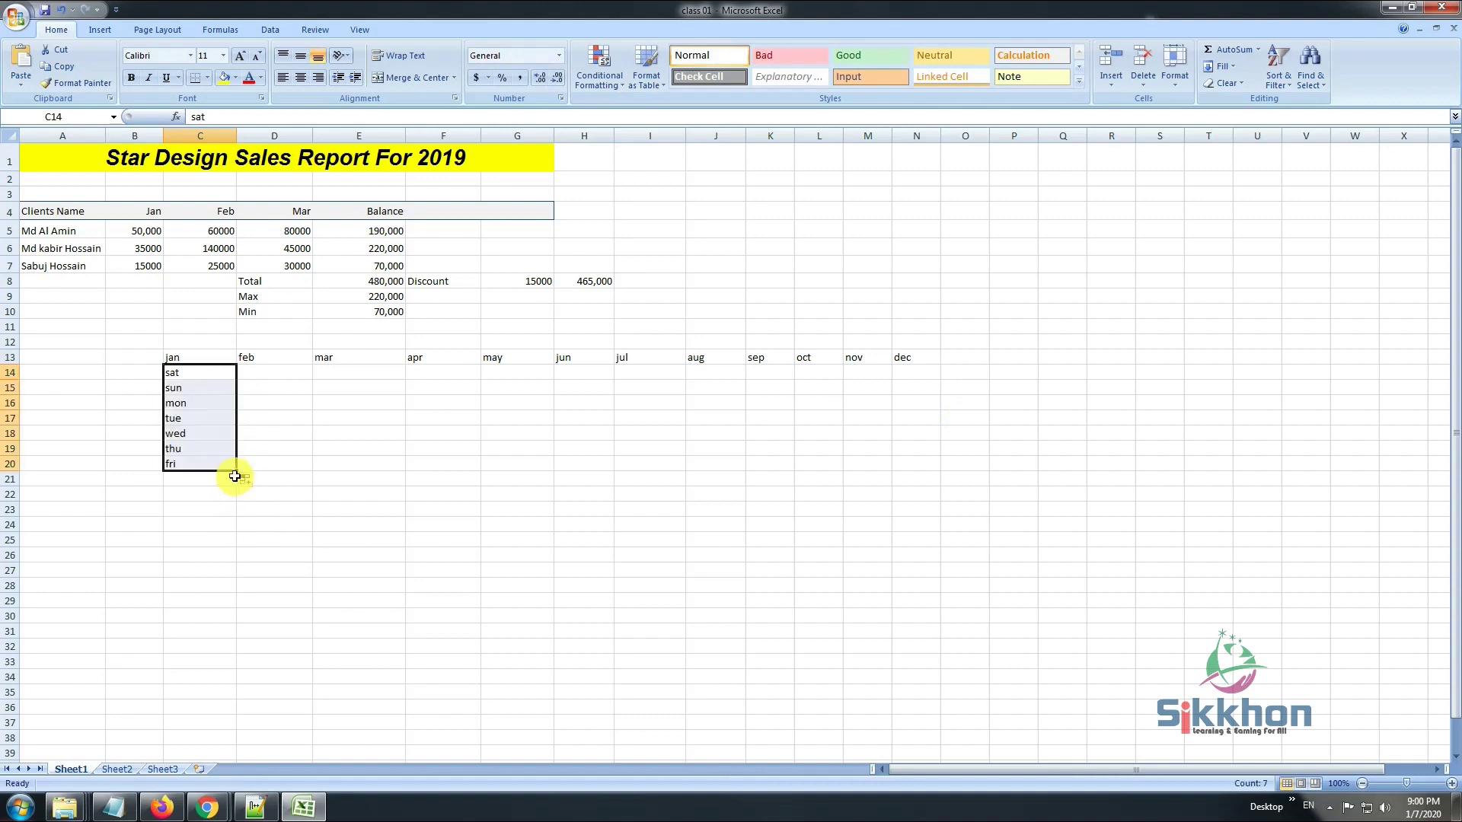
{"action": "left_click", "coordinate": [274, 415]}
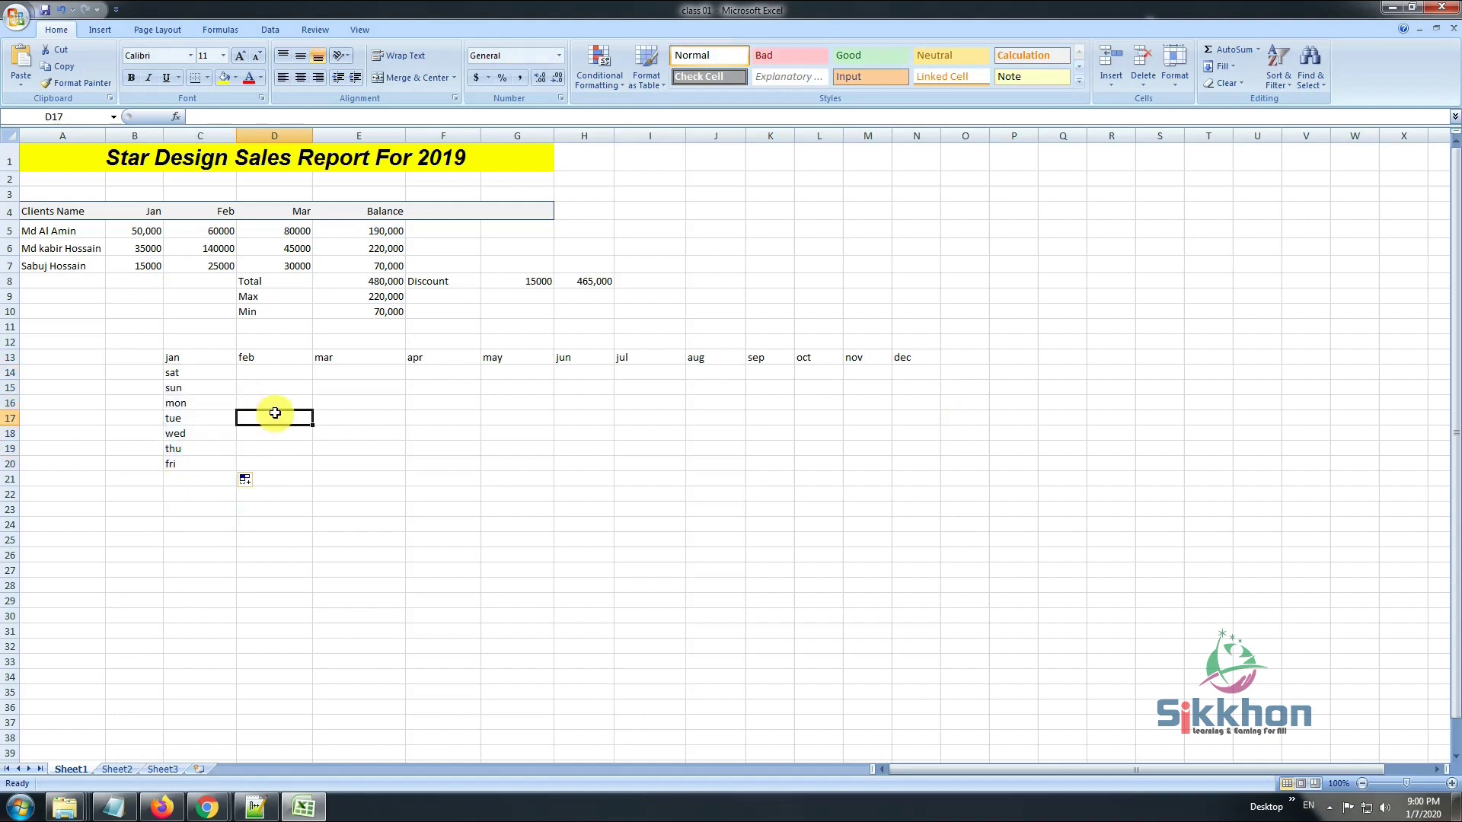
- Review the weekday series and the block holding both series
{"action": "left_click", "coordinate": [388, 418]}
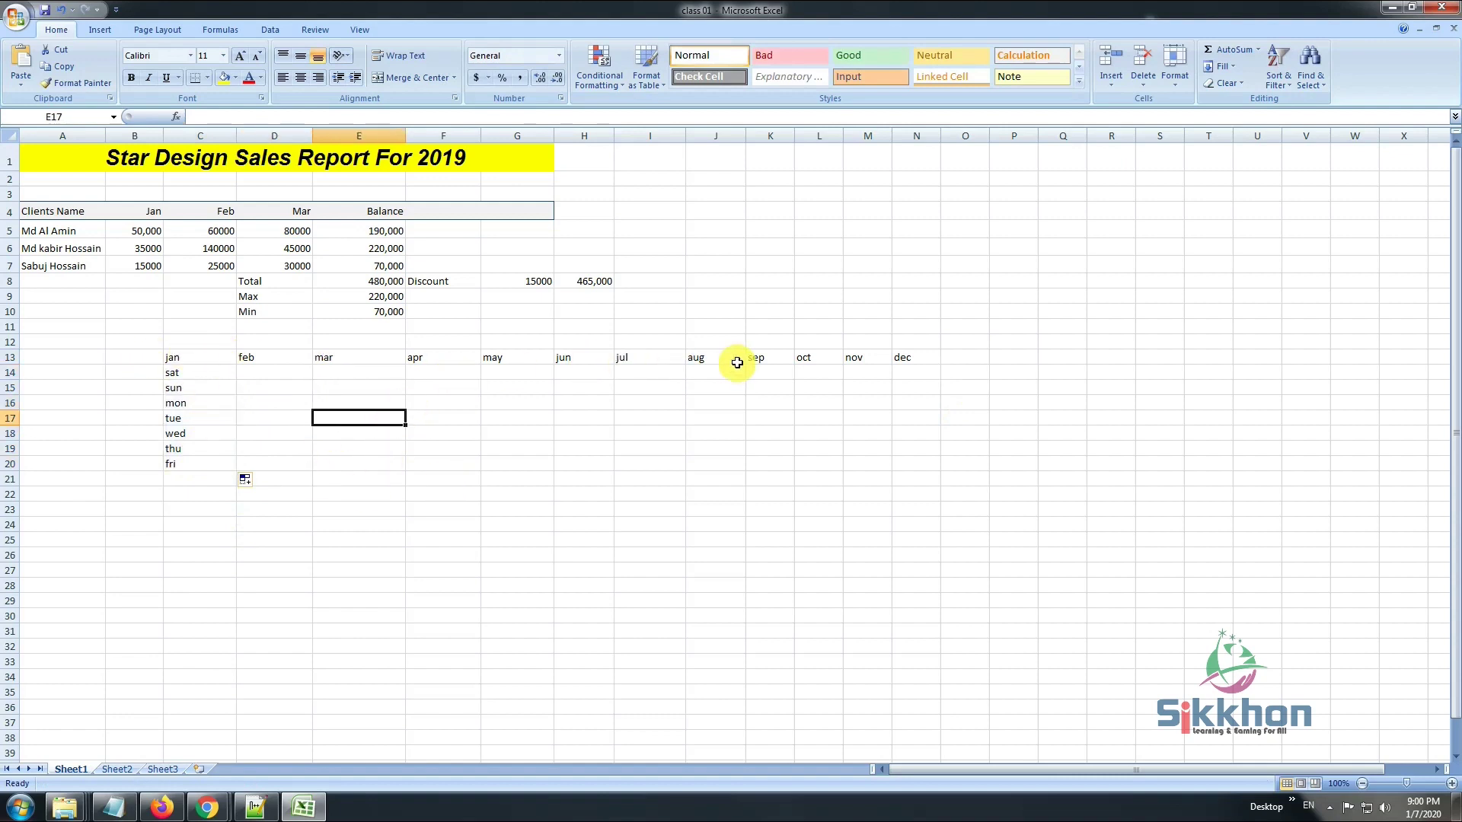
{"action": "left_click", "coordinate": [175, 386]}
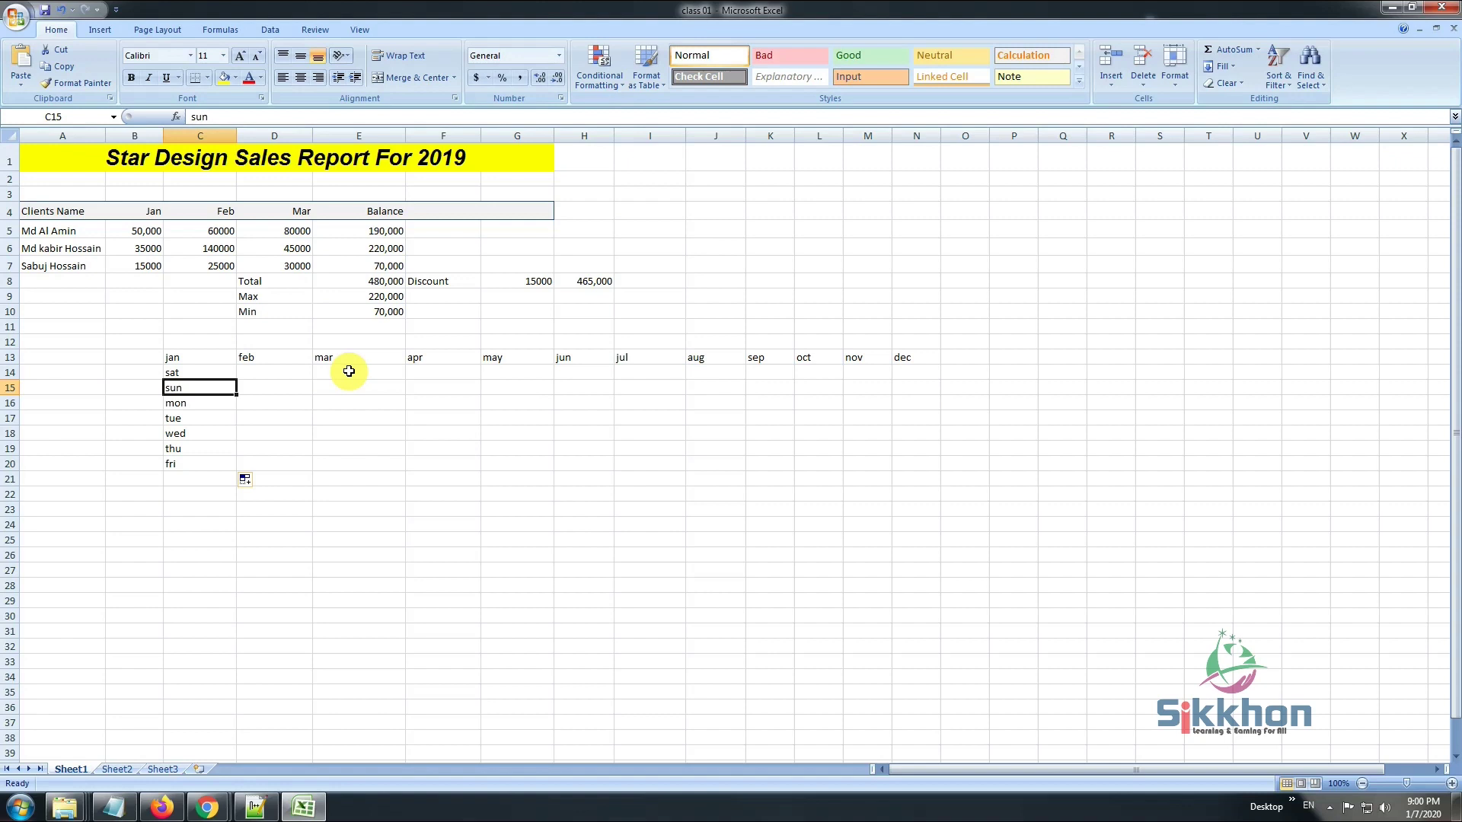
{"action": "left_click", "coordinate": [385, 431]}
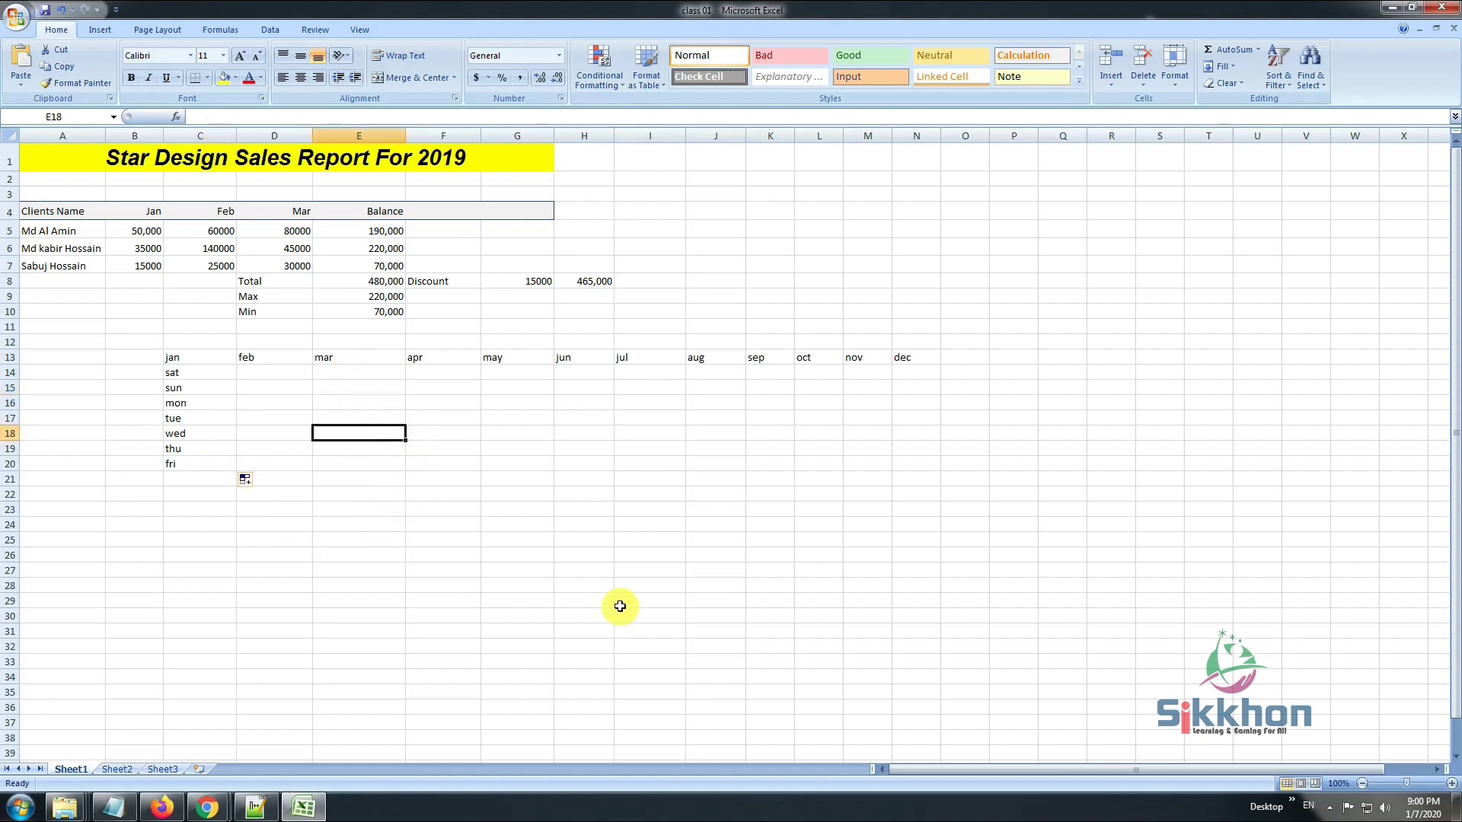
{"action": "left_click_drag", "start_coordinate": [140, 339], "coordinate": [903, 511]}
{"action": "left_click", "coordinate": [573, 555]}
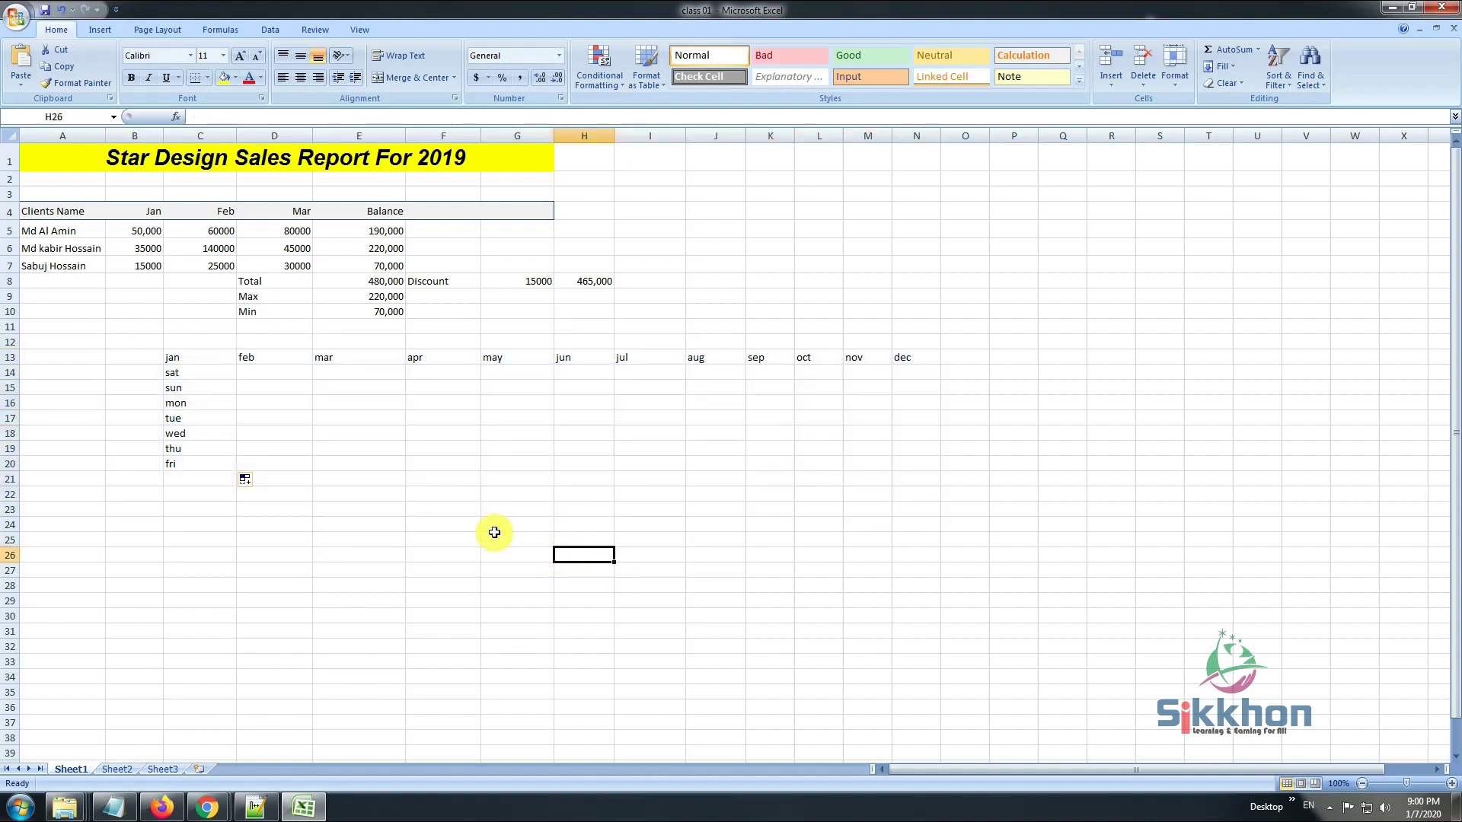